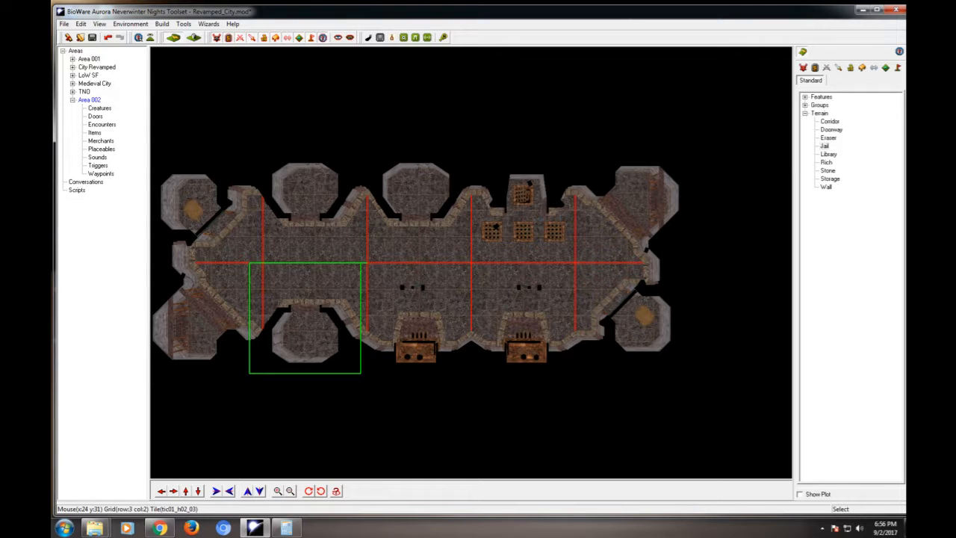
- Switch to NWN Explorer and open the tic01_h02_03.mdl model from data\aurora_tic.bif in NWN Main Data for viewing
{"action": "left_click", "coordinate": [863, 10]}
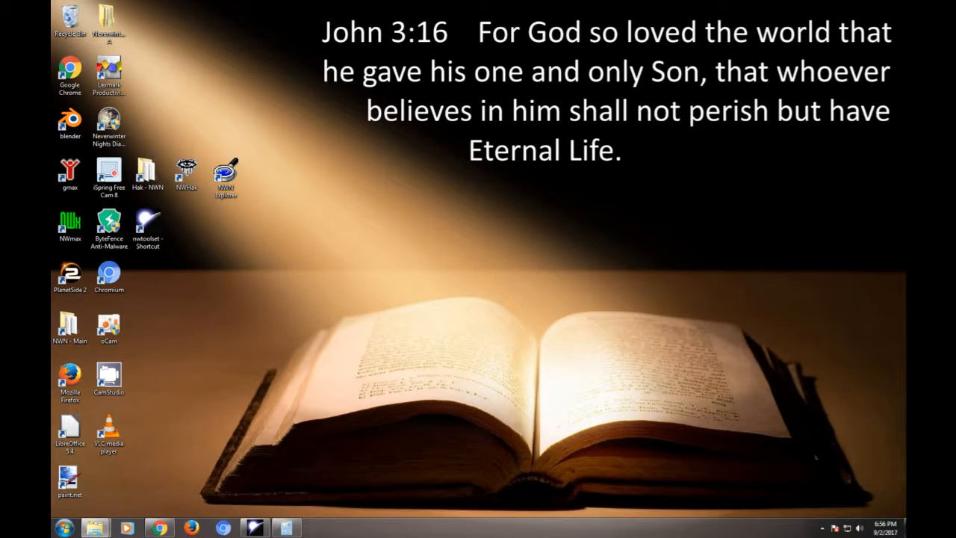
{"action": "double_click", "coordinate": [224, 173]}
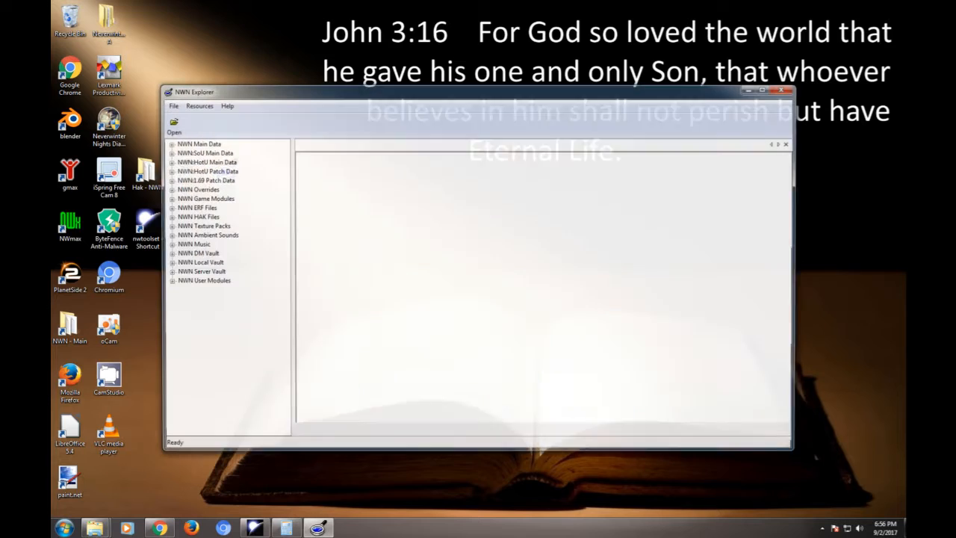
{"action": "left_click", "coordinate": [167, 144]}
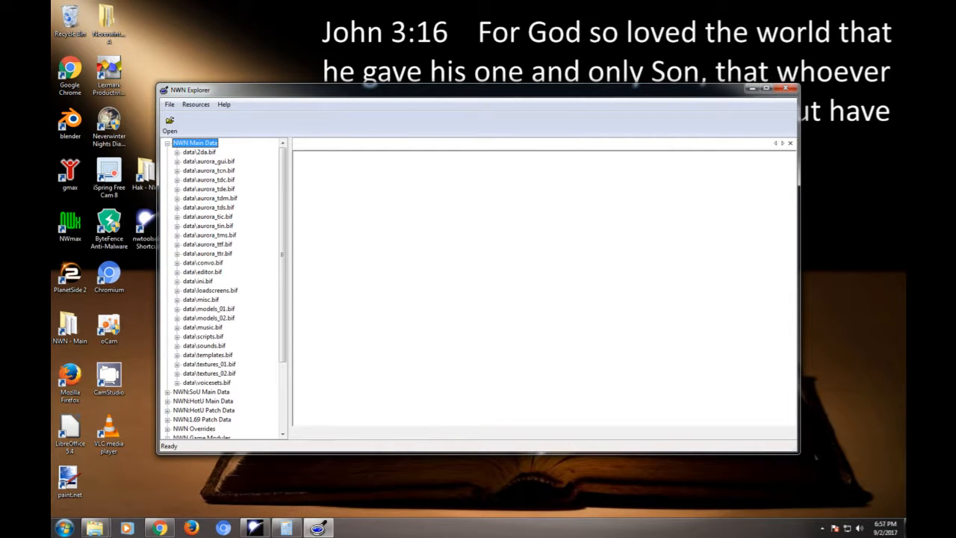
{"action": "left_click", "coordinate": [176, 218]}
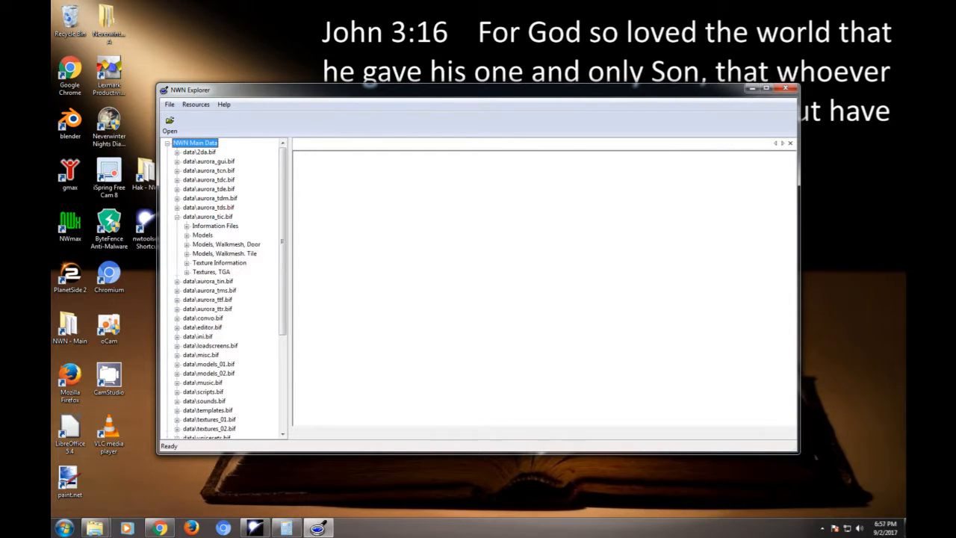
{"action": "left_click", "coordinate": [186, 235]}
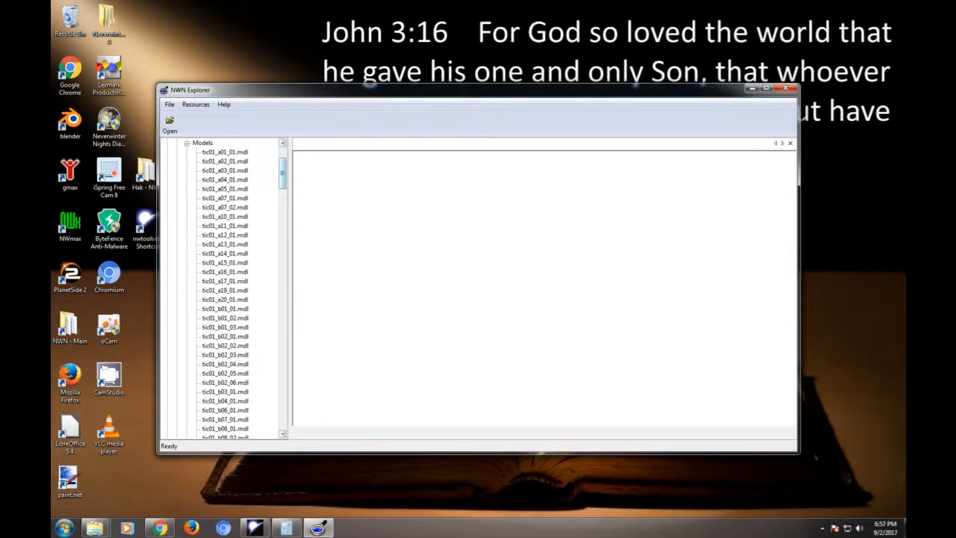
{"action": "left_click_drag", "start_coordinate": [282, 174], "coordinate": [283, 275]}
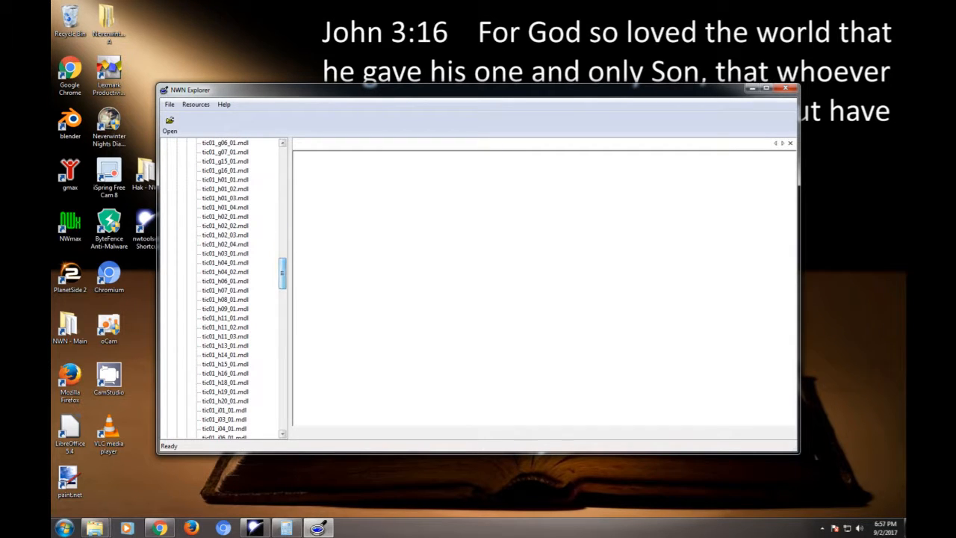
{"action": "left_click", "coordinate": [225, 235]}
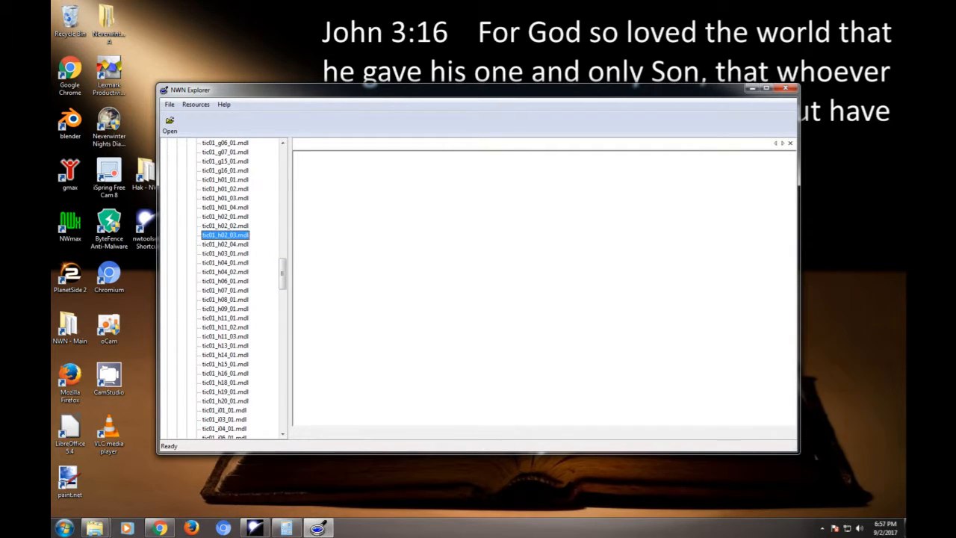
{"action": "left_click_drag", "start_coordinate": [580, 288], "coordinate": [608, 262]}
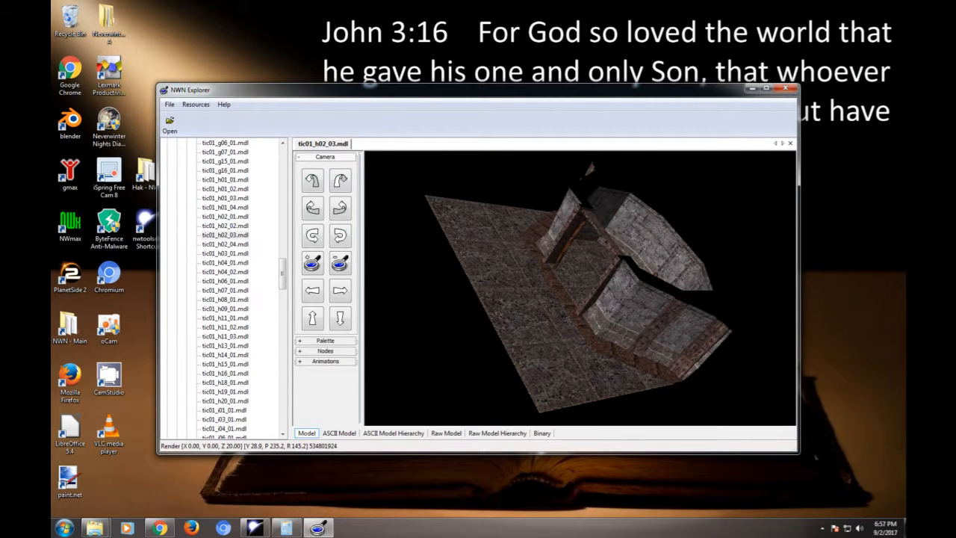
- Export tic01_h02_03.mdl to the Caravan folder and close NWN Explorer
{"action": "right_click", "coordinate": [239, 234]}
{"action": "left_click", "coordinate": [265, 269]}
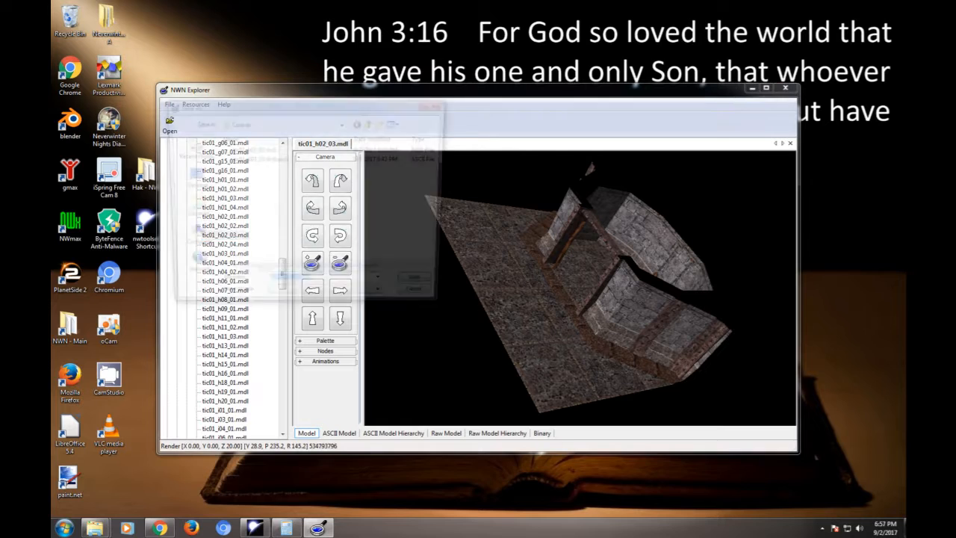
{"action": "left_click", "coordinate": [426, 300]}
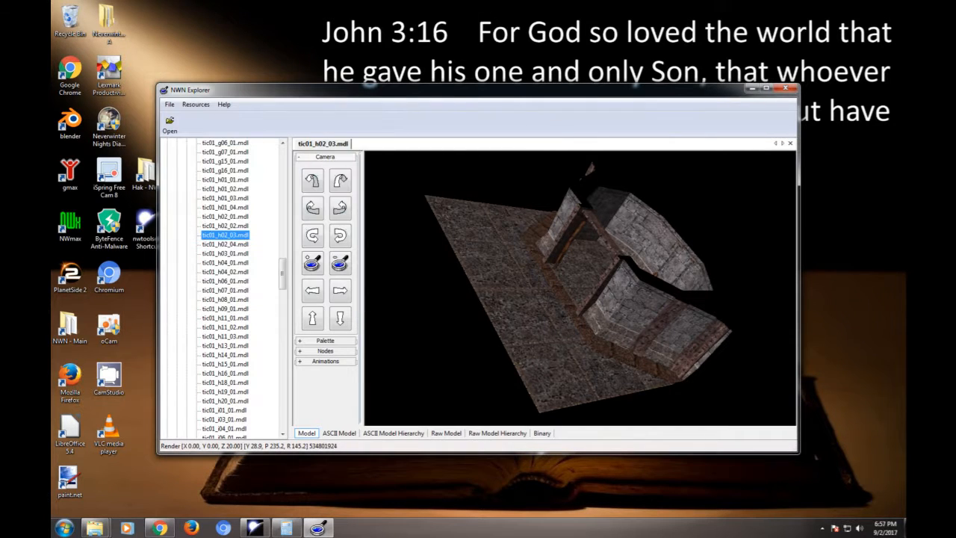
{"action": "left_click", "coordinate": [785, 88]}
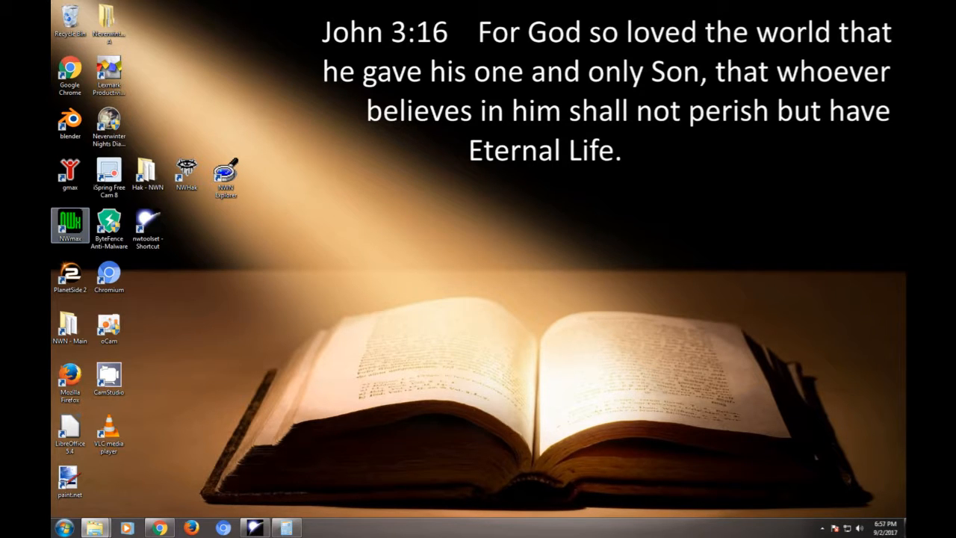
- Switch to NWmax and import tic01_h02_03.mdl from the Caravan folder, including geometry and animations
{"action": "double_click", "coordinate": [69, 224]}
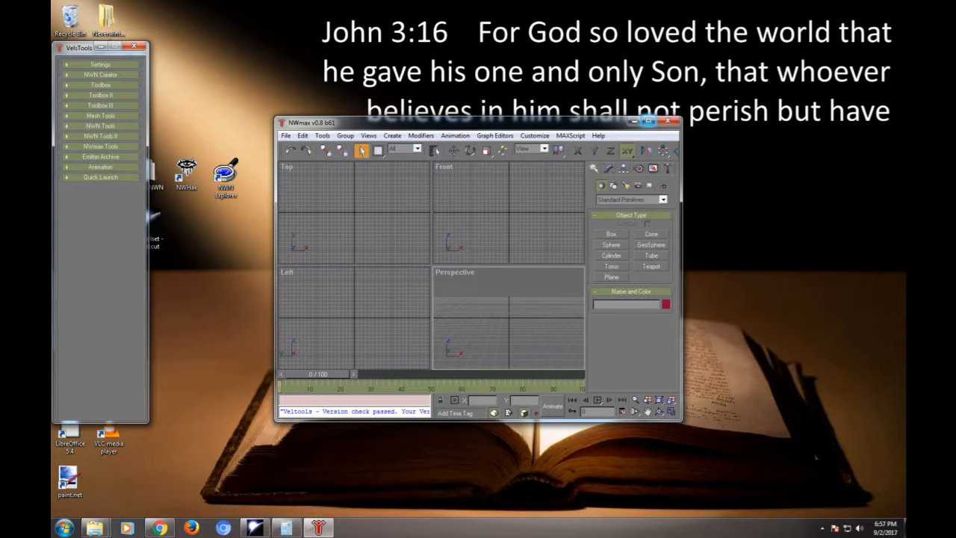
{"action": "left_click", "coordinate": [648, 121]}
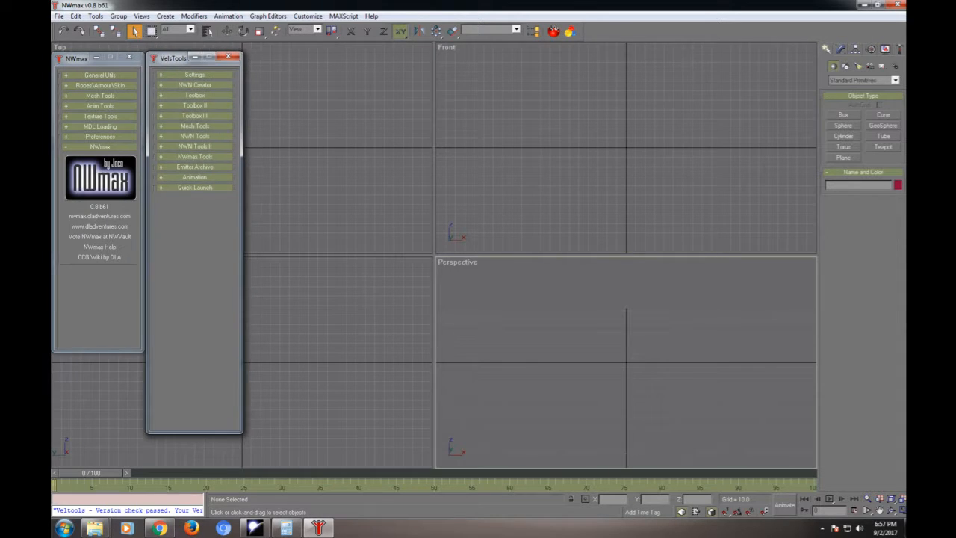
{"action": "left_click", "coordinate": [100, 126]}
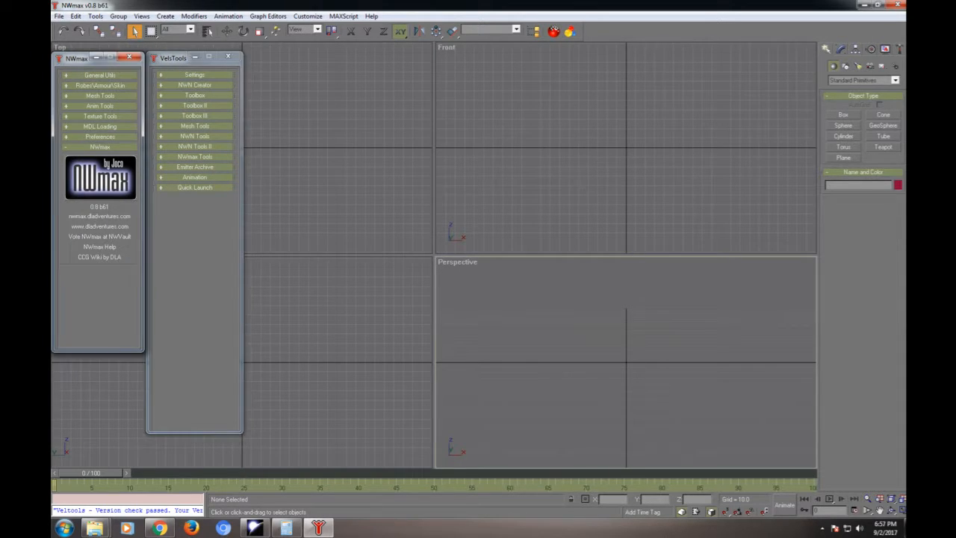
{"action": "left_click", "coordinate": [100, 147]}
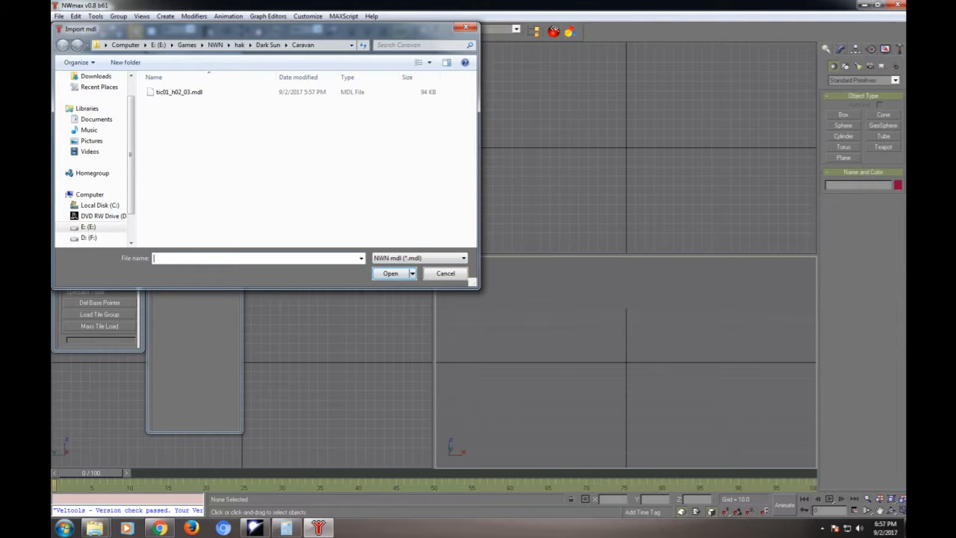
{"action": "left_click", "coordinate": [179, 92]}
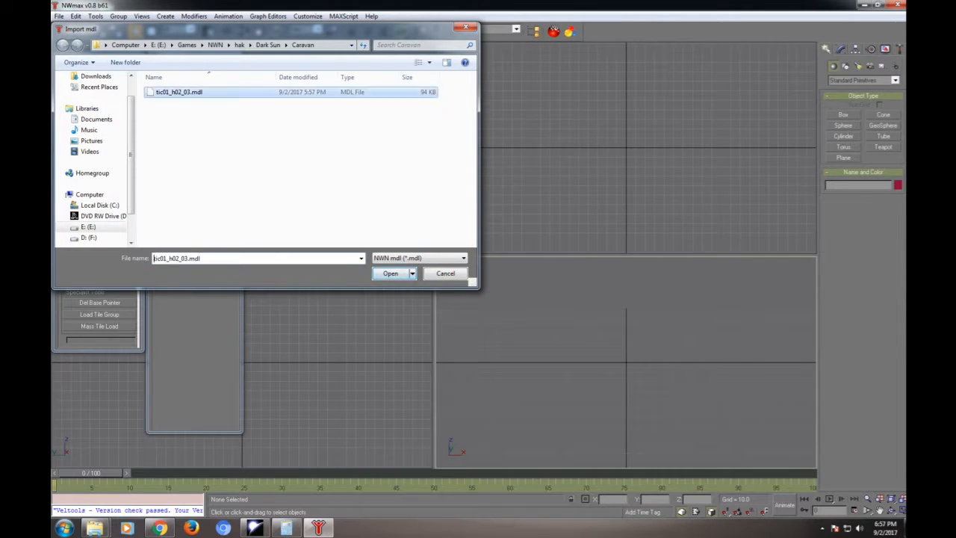
{"action": "left_click", "coordinate": [391, 274]}
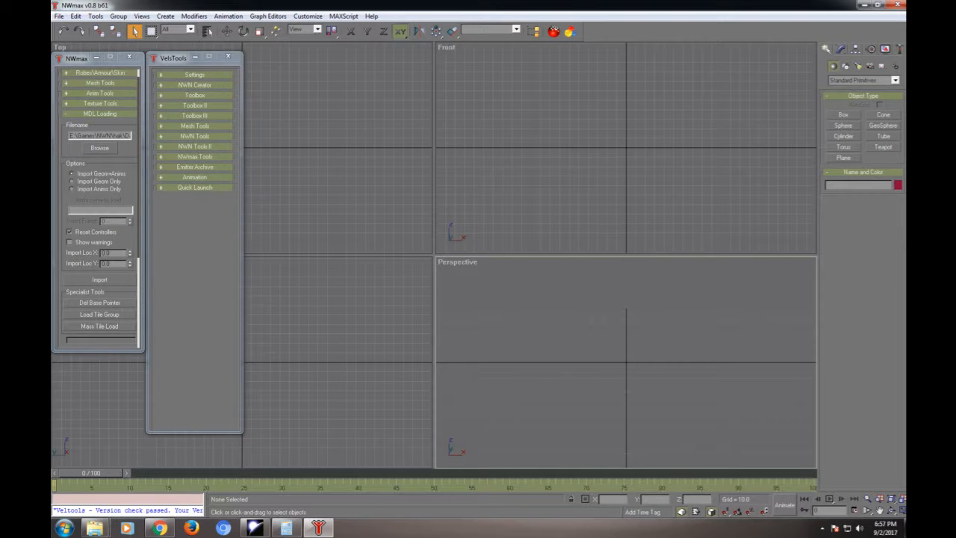
{"action": "left_click", "coordinate": [100, 279]}
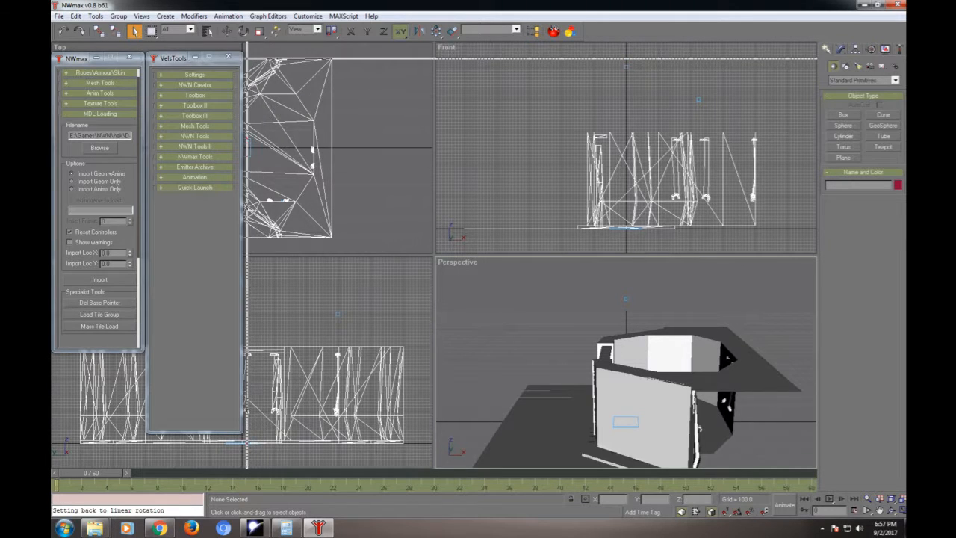
- Try to hide the walkmesh object covering the imported room tile
{"action": "key", "text": "alt+w"}
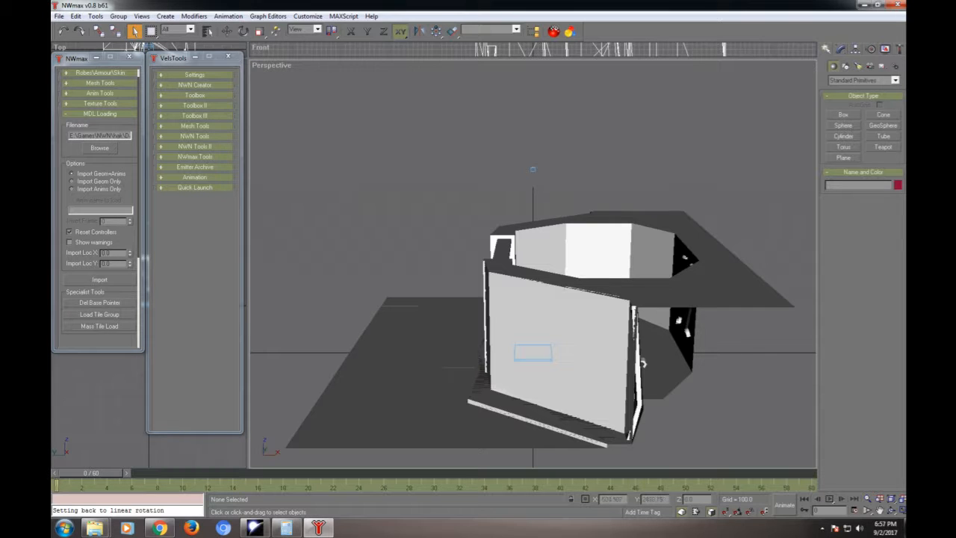
{"action": "middle_click_drag", "start_coordinate": [643, 363], "coordinate": [583, 372], "text": "alt"}
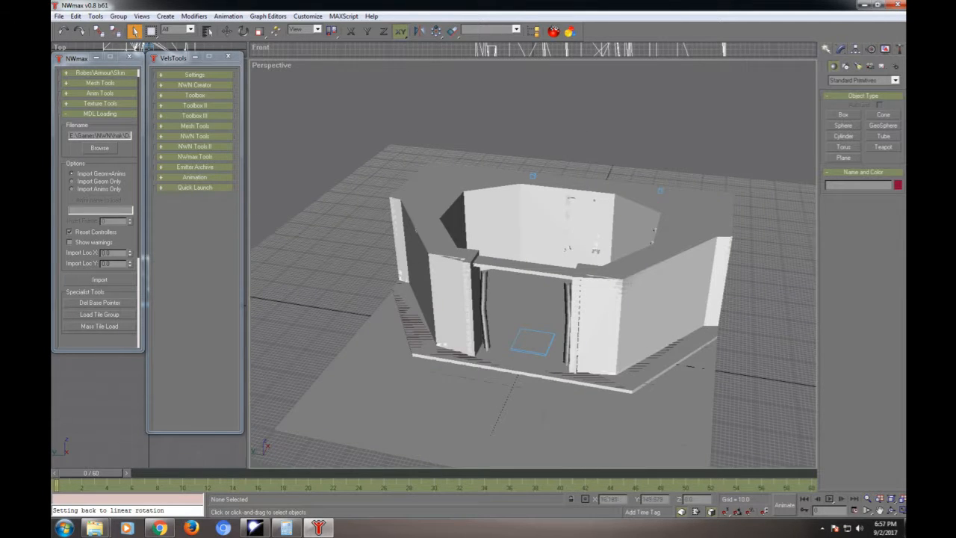
{"action": "left_click", "coordinate": [519, 302]}
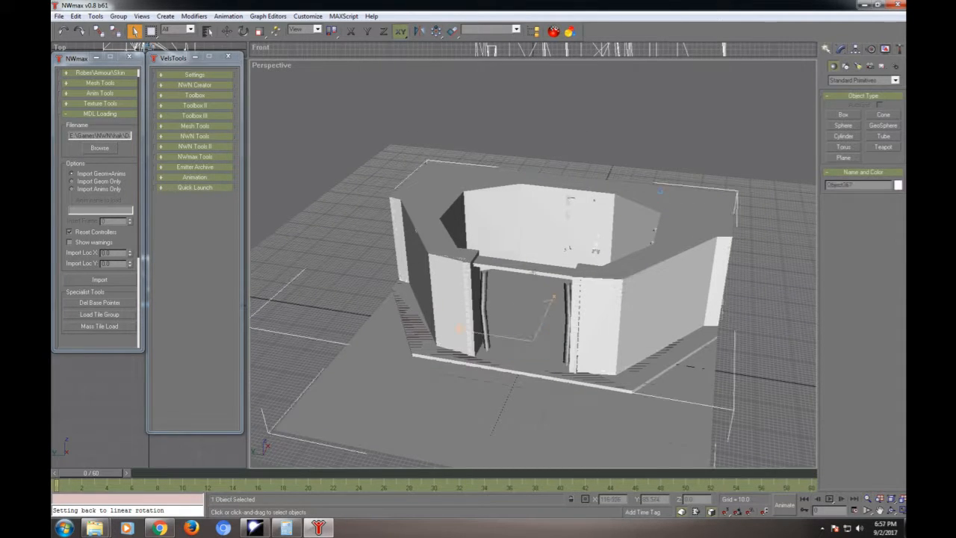
{"action": "left_click", "coordinate": [841, 49]}
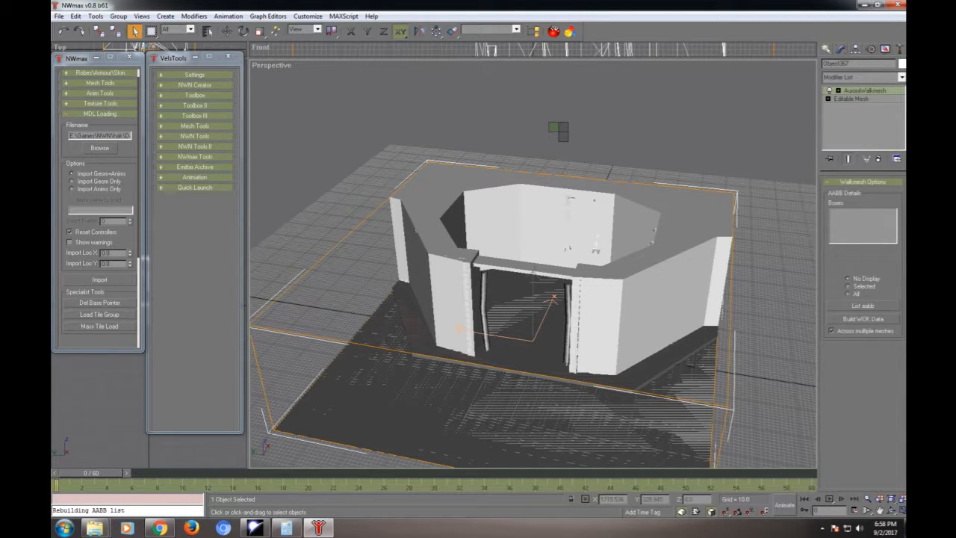
{"action": "right_click", "coordinate": [777, 211]}
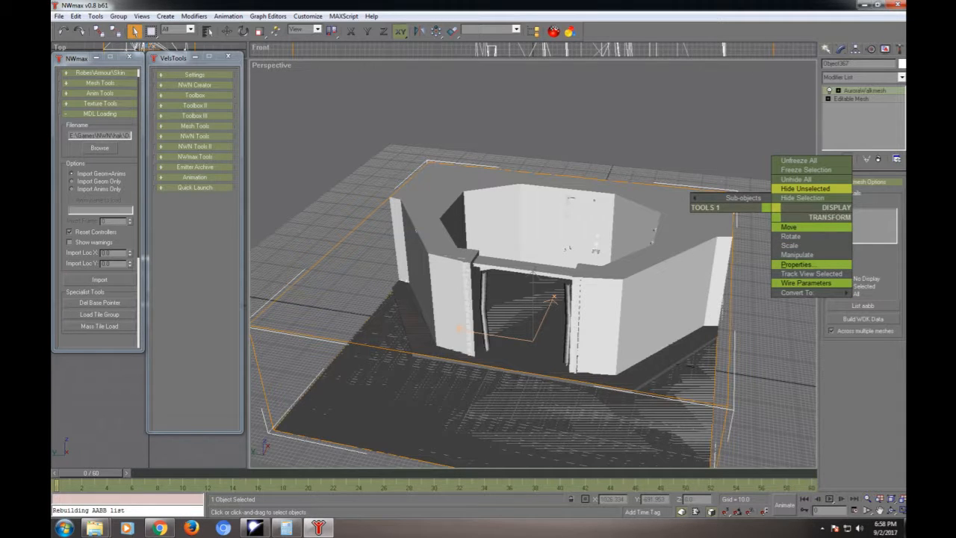
{"action": "left_click", "coordinate": [802, 198]}
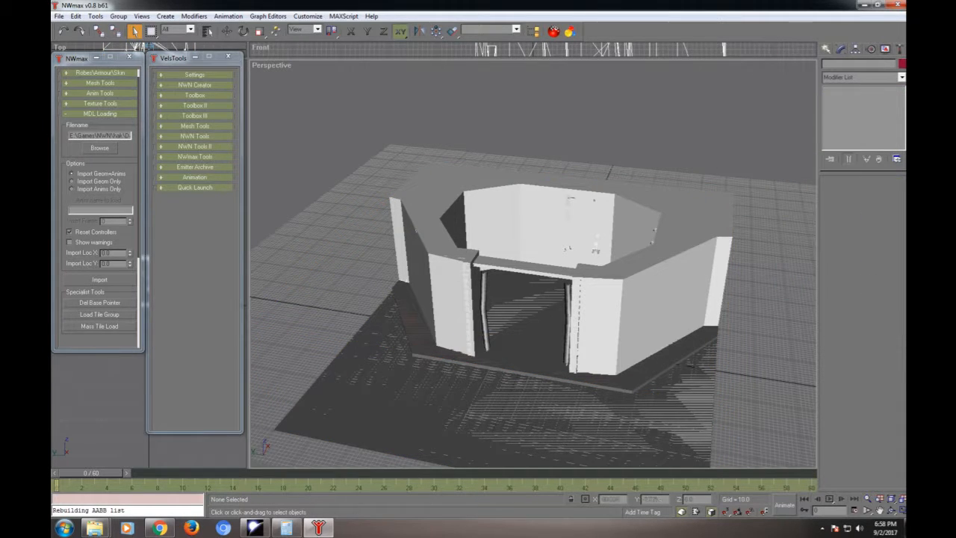
- Delete the walkmesh object from the imported room tile
{"action": "left_click", "coordinate": [566, 418]}
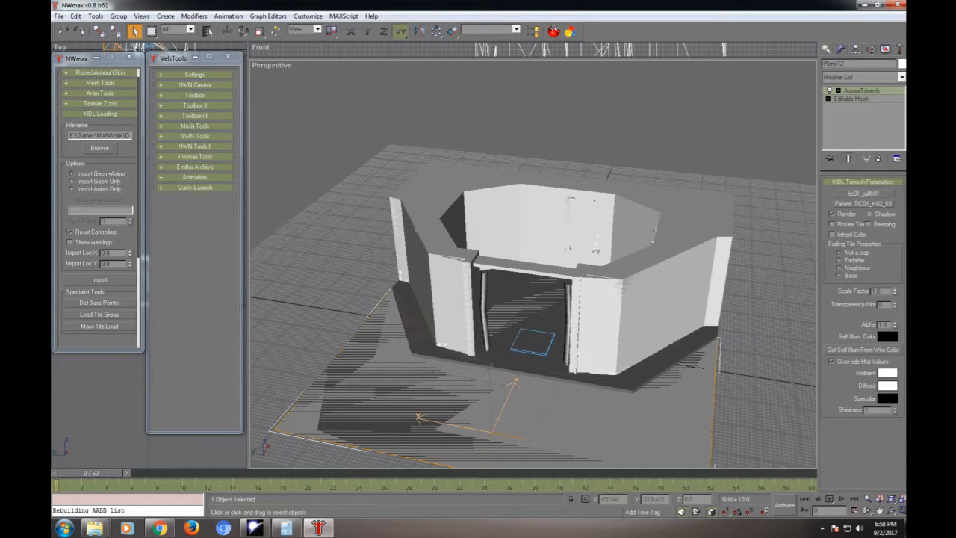
{"action": "left_click", "coordinate": [631, 396]}
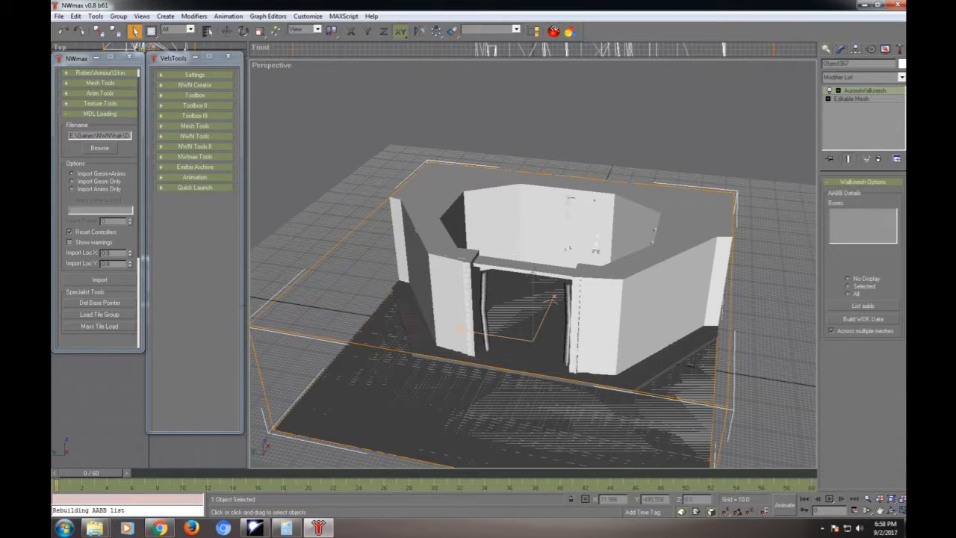
{"action": "key", "text": "Delete"}
- Hide the floor mesh inside the octagonal room, along with the two helper objects at its centre
{"action": "left_click", "coordinate": [534, 303]}
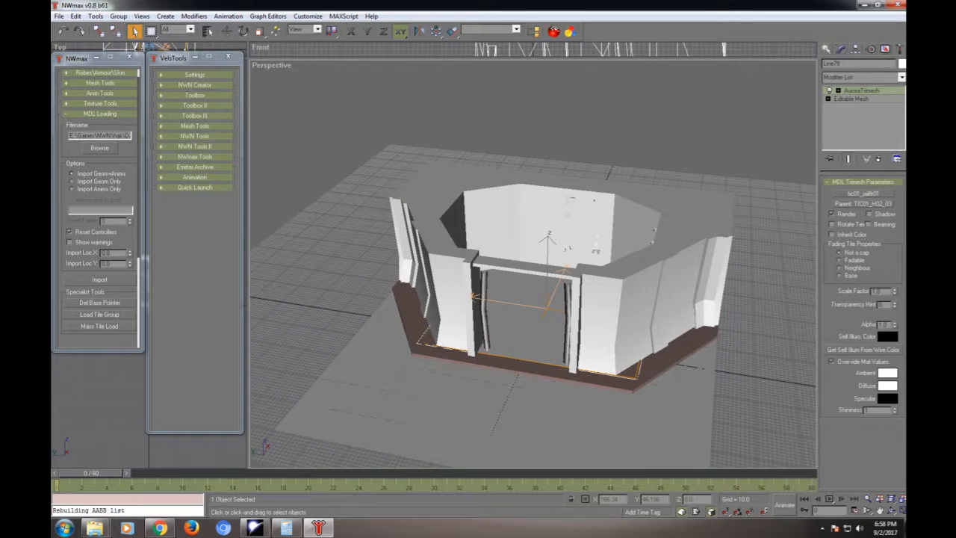
{"action": "right_click", "coordinate": [520, 295]}
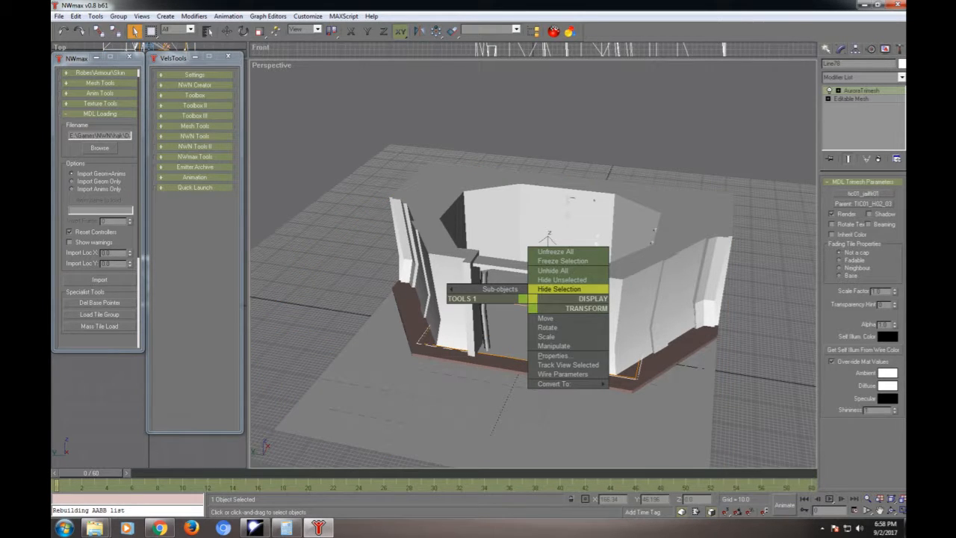
{"action": "left_click", "coordinate": [569, 289]}
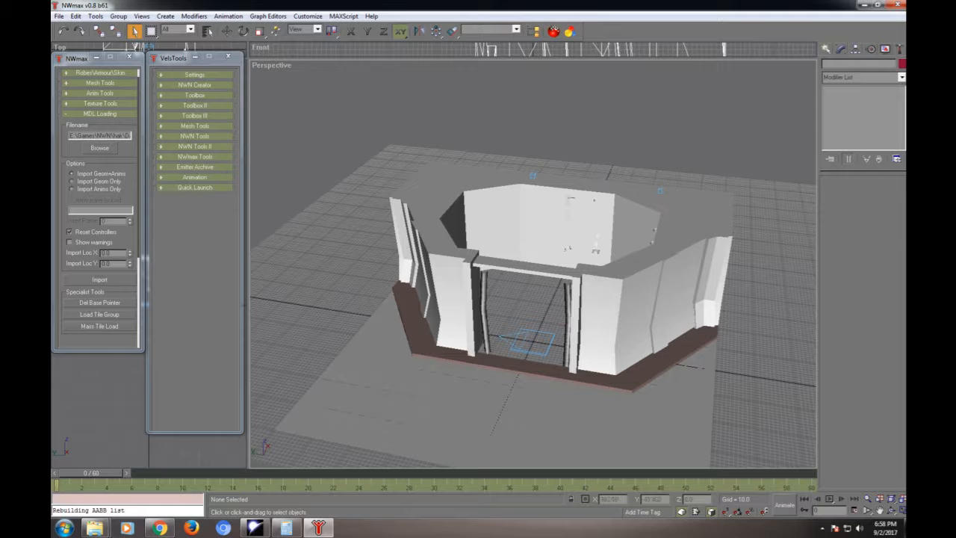
{"action": "left_click_drag", "start_coordinate": [517, 343], "coordinate": [516, 345]}
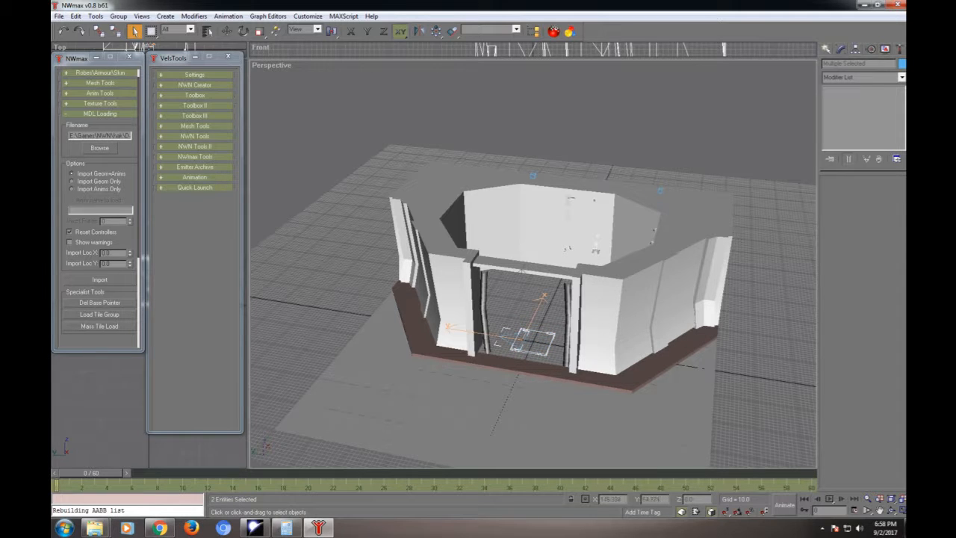
{"action": "right_click", "coordinate": [518, 309]}
{"action": "right_click", "coordinate": [372, 105]}
{"action": "left_click", "coordinate": [403, 91]}
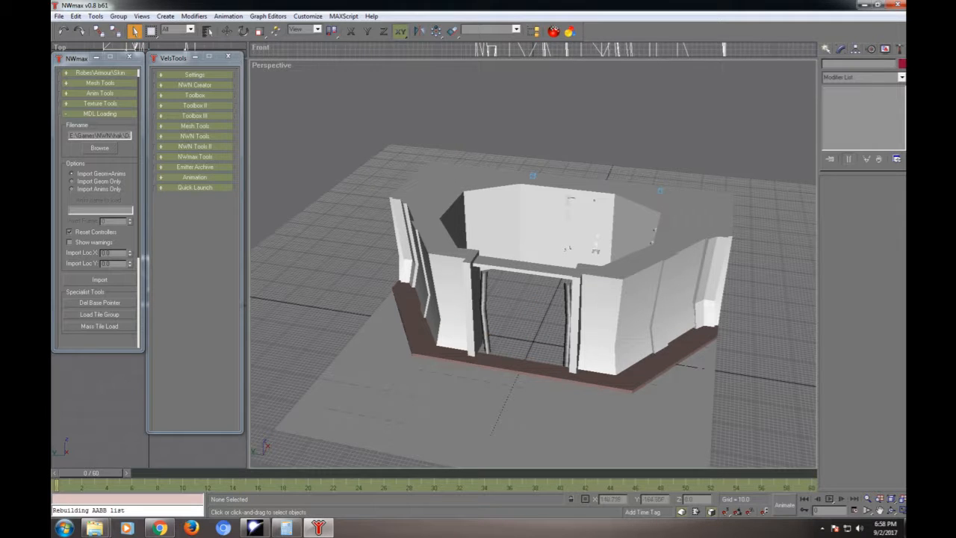
- Delete all the remaining visible tile objects, and unhide the room floor and helper objects
{"action": "scroll", "coordinate": [531, 258], "scroll_direction": "down", "scroll_amount": 5}
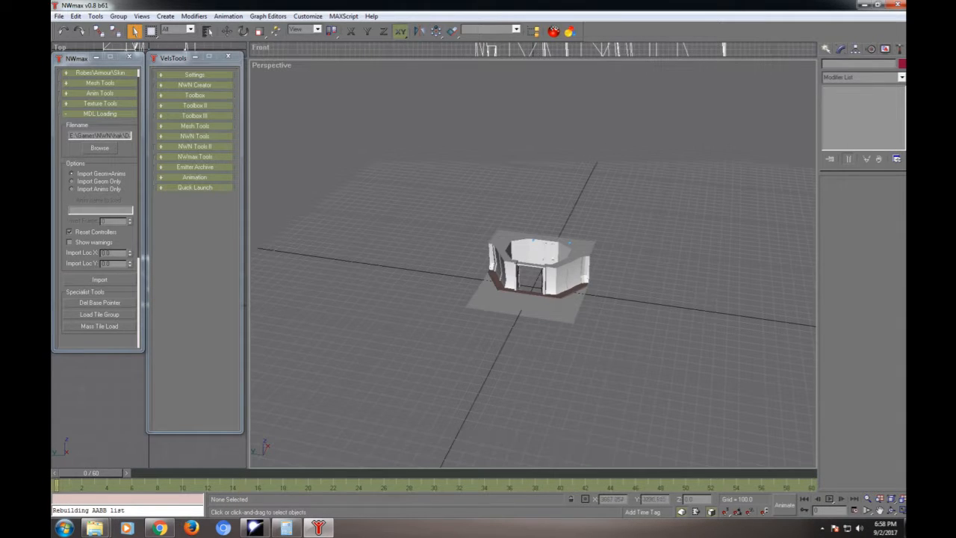
{"action": "left_click_drag", "start_coordinate": [297, 108], "coordinate": [808, 431]}
{"action": "key", "text": "Delete"}
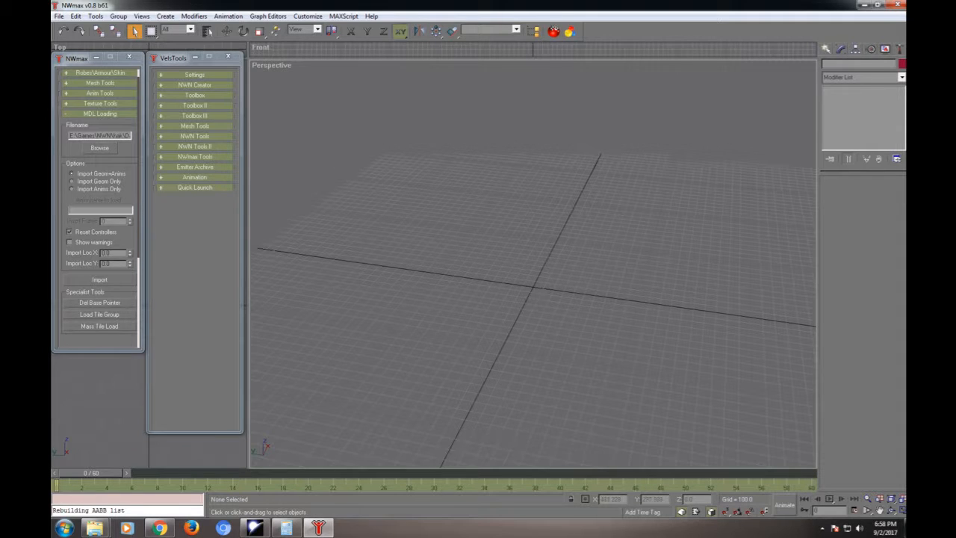
{"action": "right_click", "coordinate": [531, 232]}
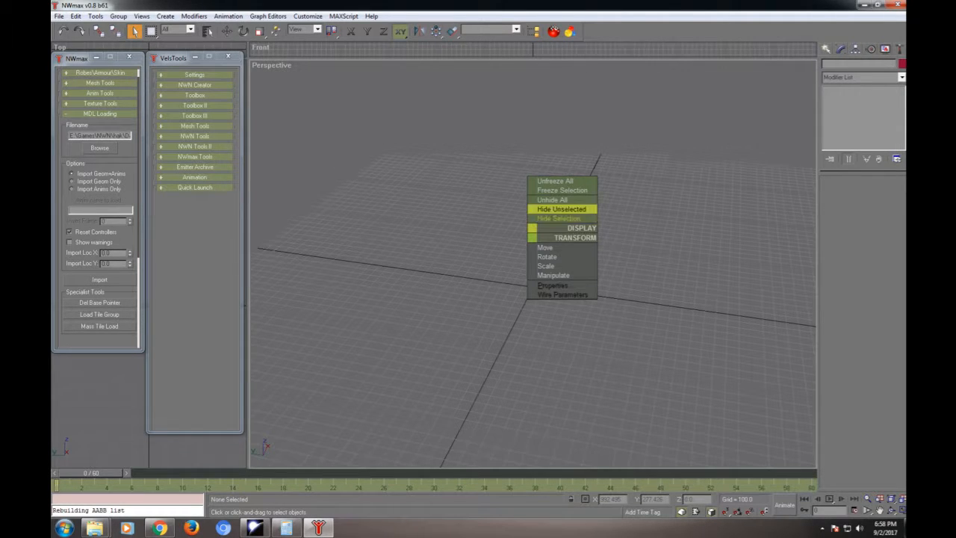
{"action": "left_click", "coordinate": [553, 200]}
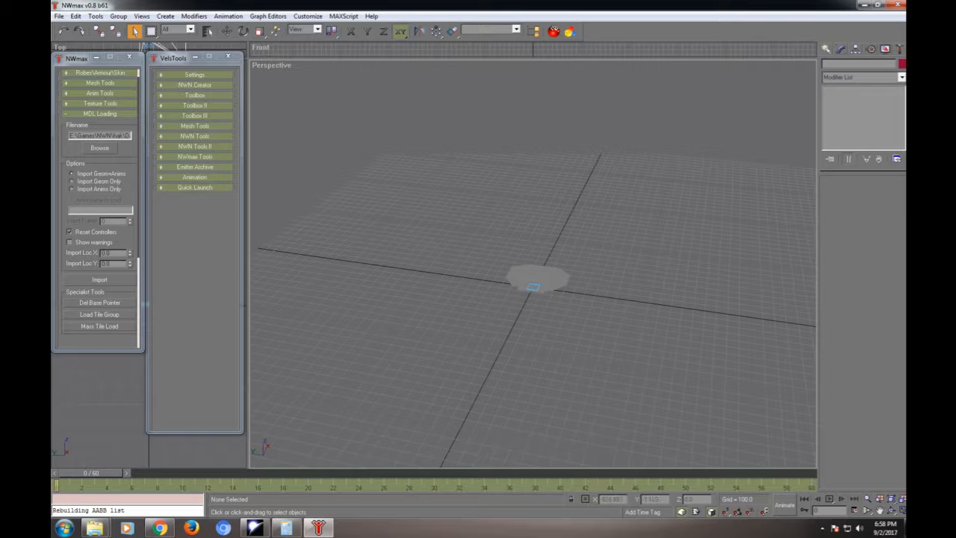
- Clone the octagonal room floor straight upward as one independent copy at a Z height of about 220
{"action": "middle_click_drag", "start_coordinate": [552, 262], "coordinate": [528, 243]}
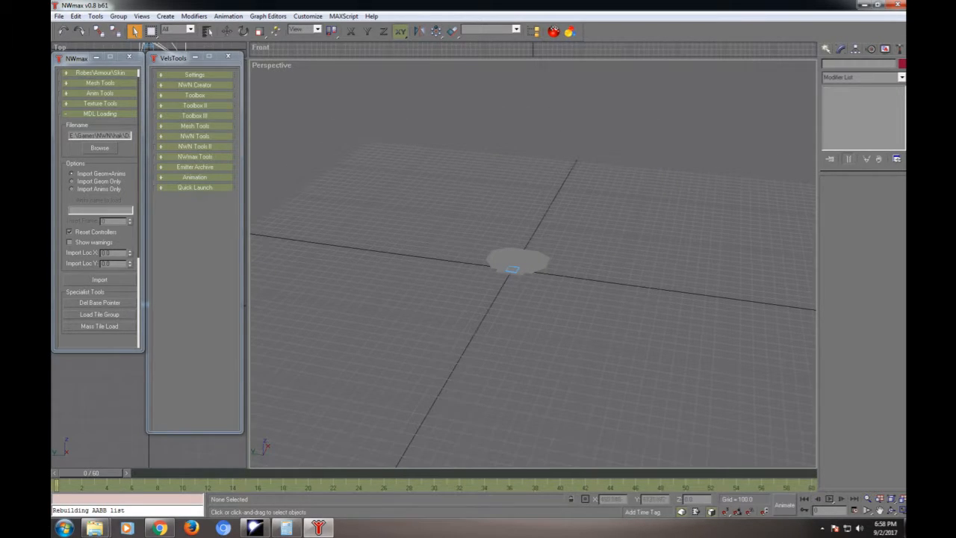
{"action": "middle_click_drag", "start_coordinate": [528, 243], "coordinate": [351, 247]}
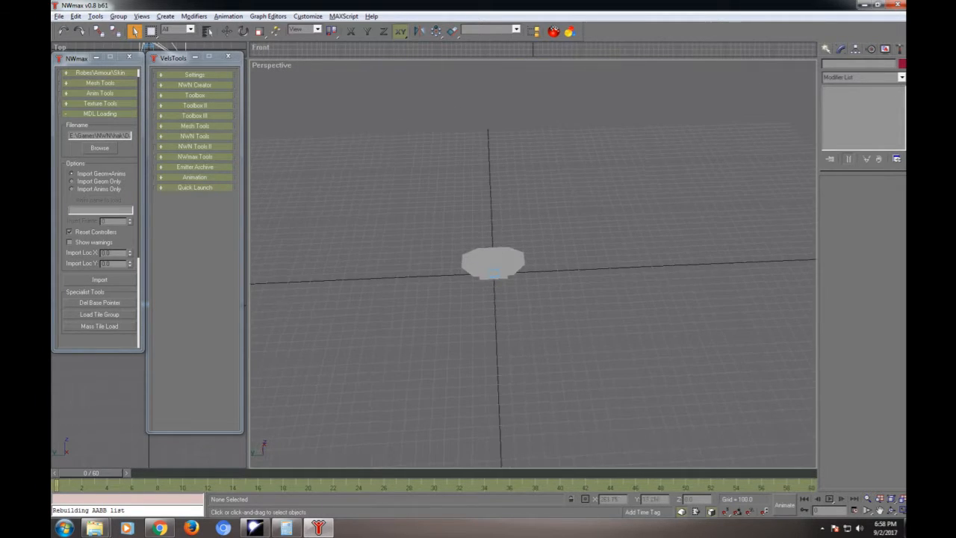
{"action": "scroll", "coordinate": [463, 263], "scroll_direction": "up", "scroll_amount": 7}
{"action": "middle_click_drag", "start_coordinate": [413, 281], "coordinate": [630, 302]}
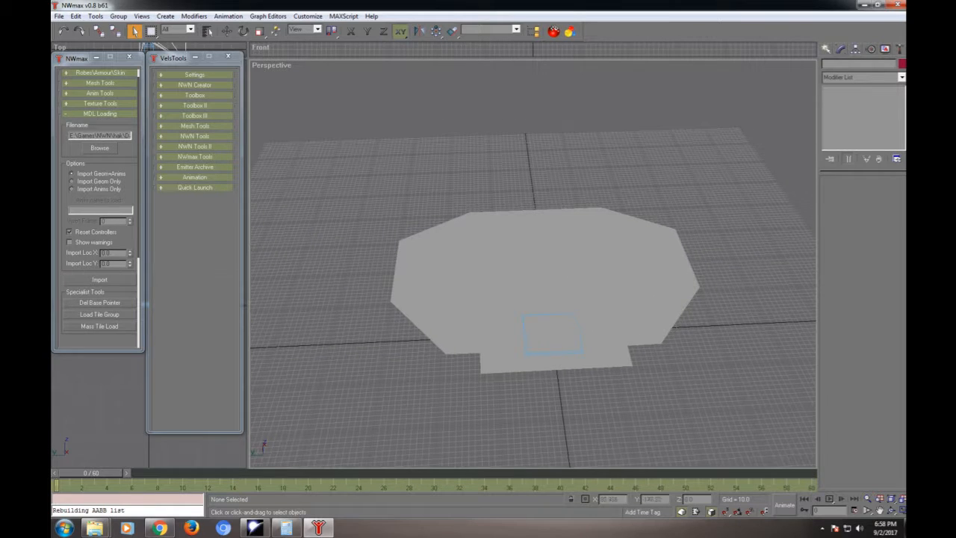
{"action": "left_click", "coordinate": [498, 282]}
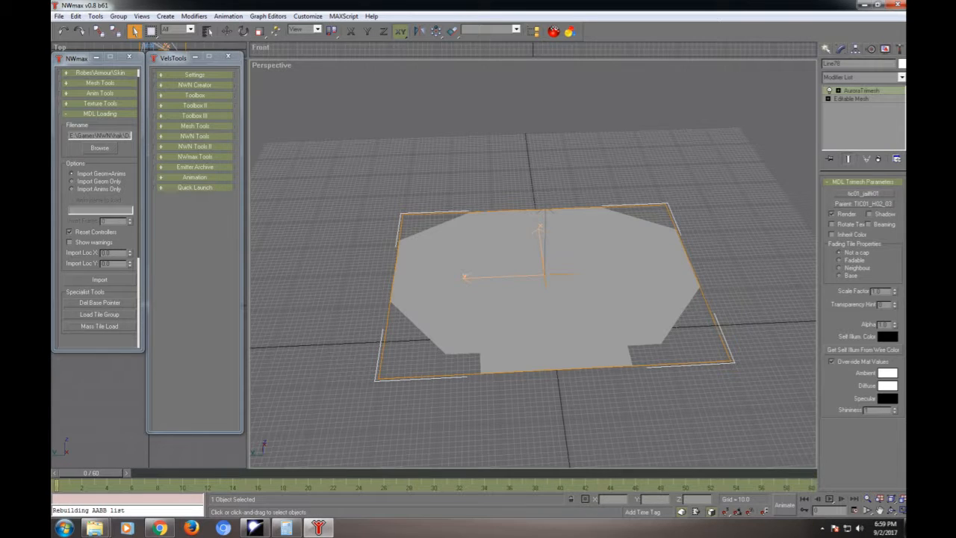
{"action": "key", "text": "w"}
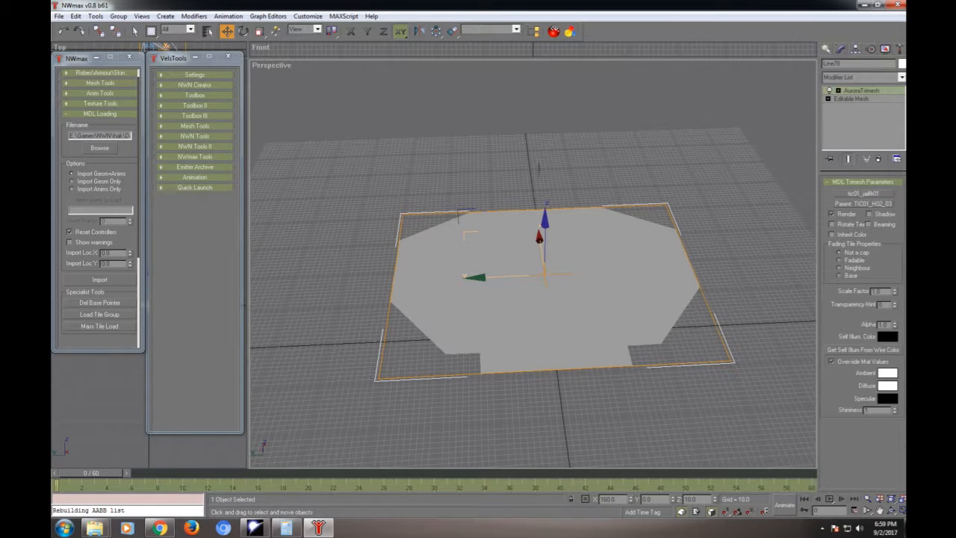
{"action": "left_click_drag", "start_coordinate": [544, 246], "coordinate": [544, 153], "text": "shift"}
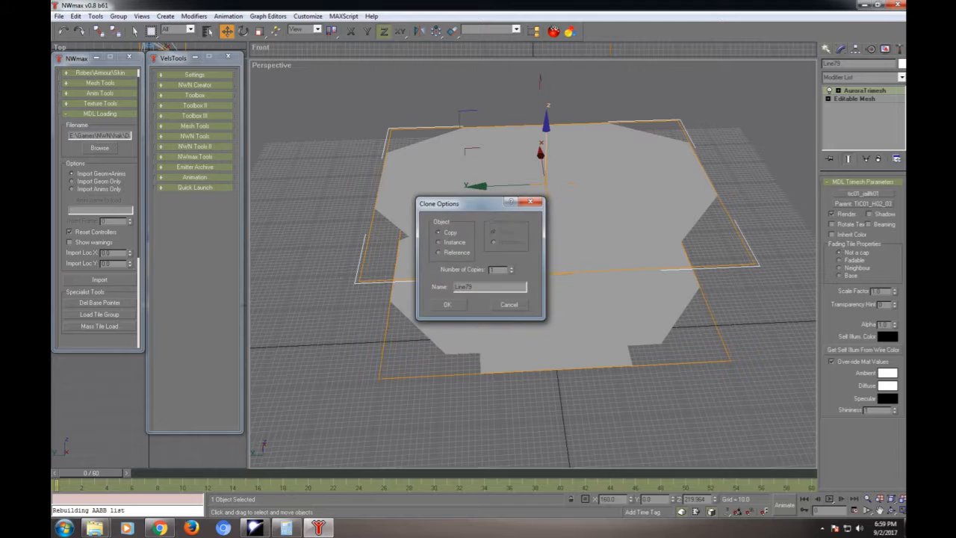
{"action": "key", "text": "Return"}
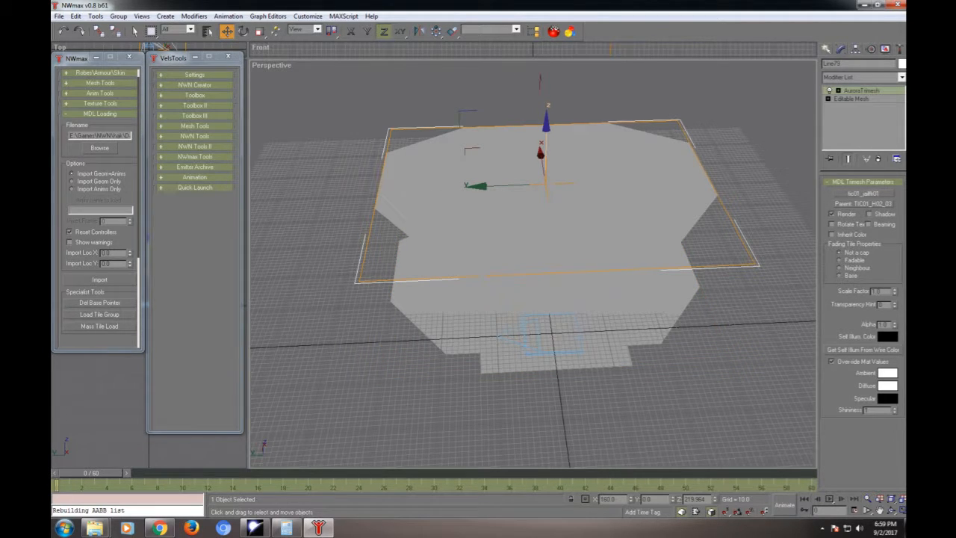
- Convert the raised floor copy to an editable mesh and delete its eight vertices around the doorway side
{"action": "right_click", "coordinate": [662, 89]}
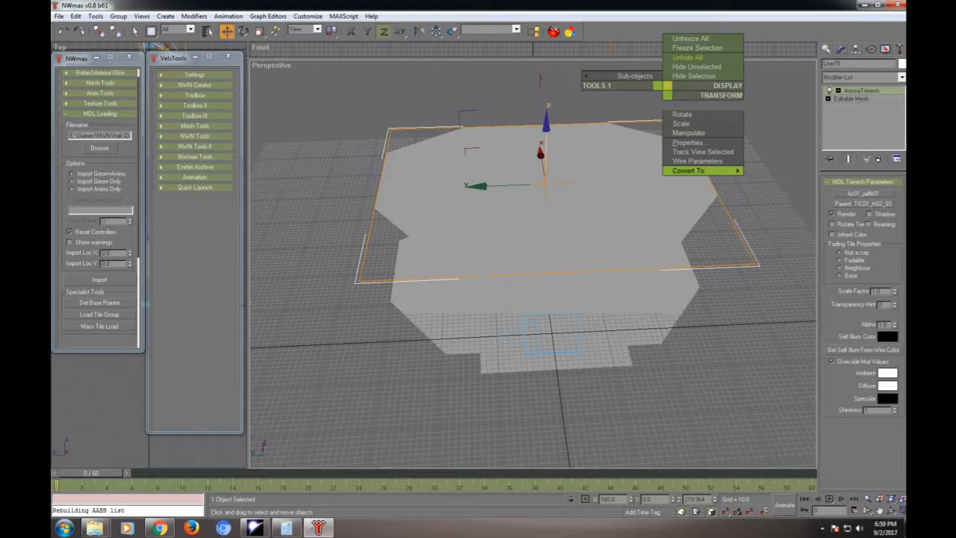
{"action": "mouse_move", "coordinate": [698, 170]}
{"action": "left_click", "coordinate": [790, 170]}
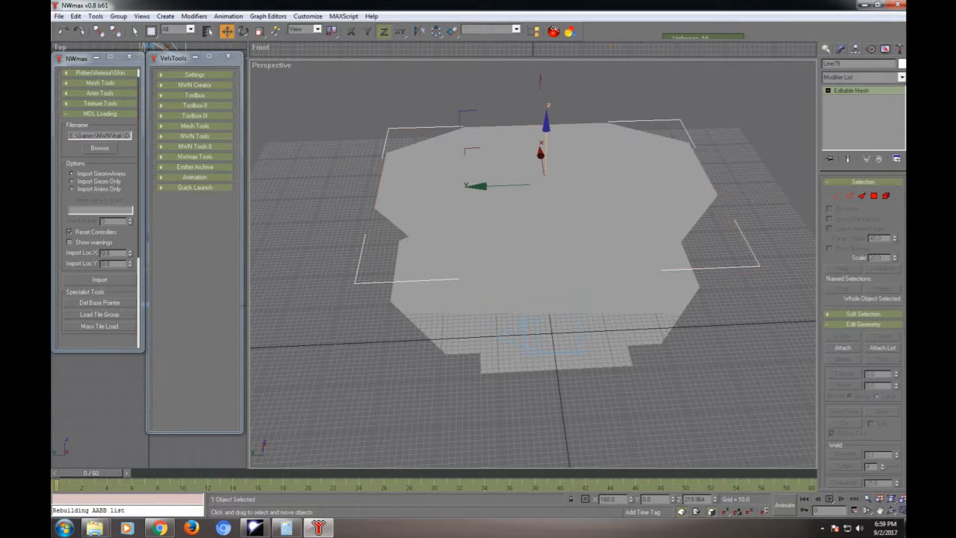
{"action": "key", "text": "1"}
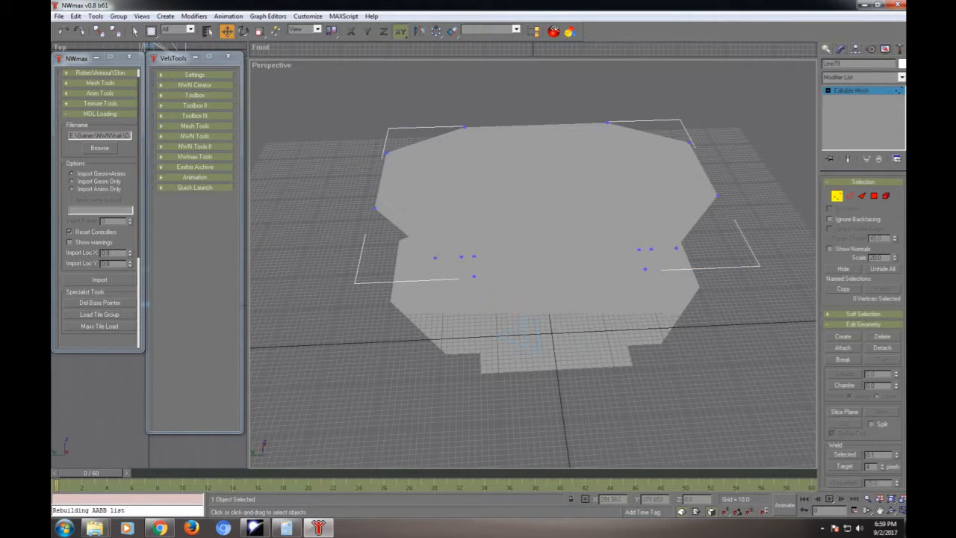
{"action": "left_click_drag", "start_coordinate": [407, 243], "coordinate": [702, 312]}
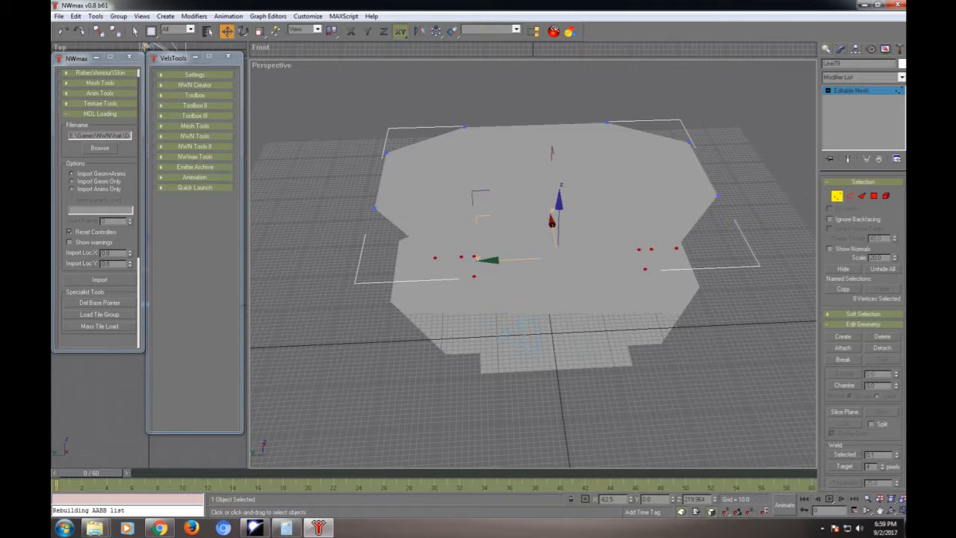
{"action": "key", "text": "Delete"}
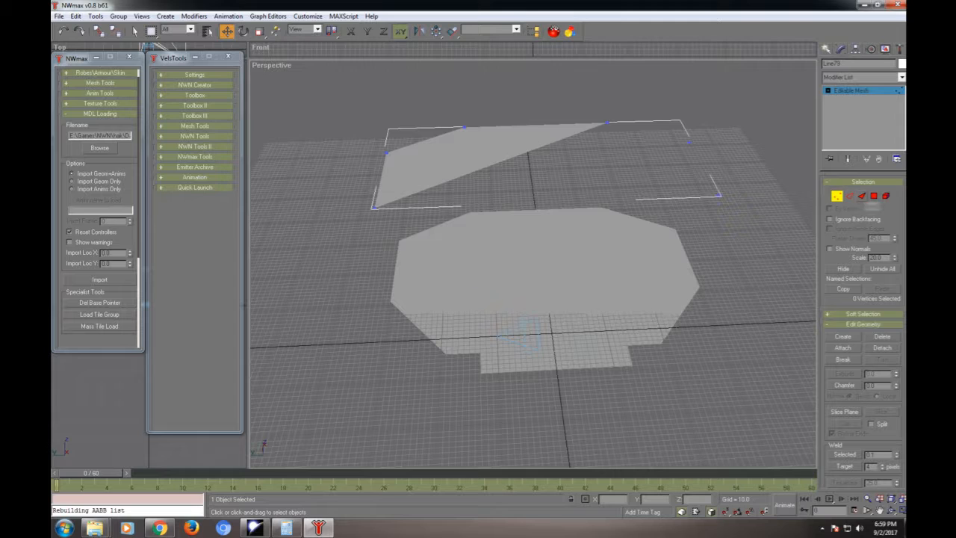
- Delete the two remaining faces of the raised copy while keeping their isolated vertices
{"action": "key", "text": "3"}
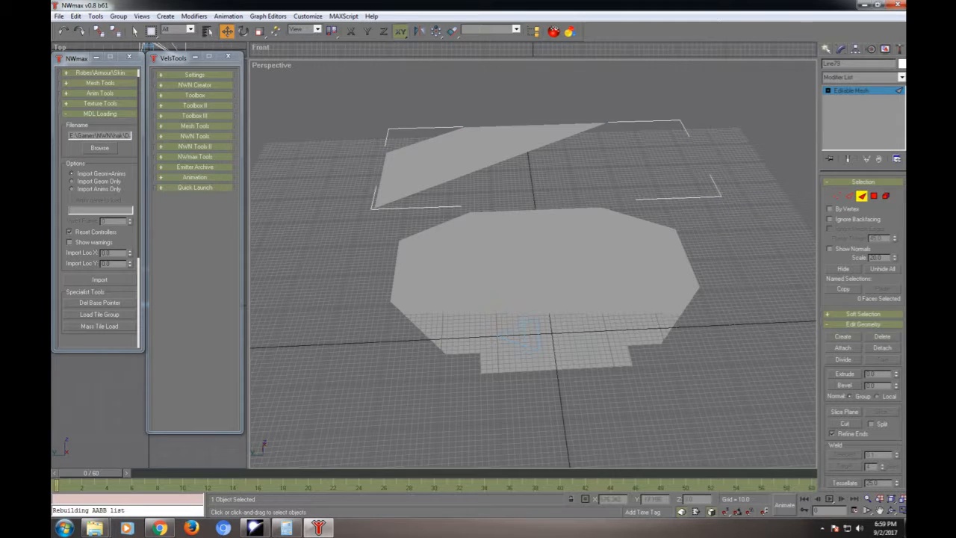
{"action": "left_click", "coordinate": [469, 152]}
{"action": "key", "text": "Delete"}
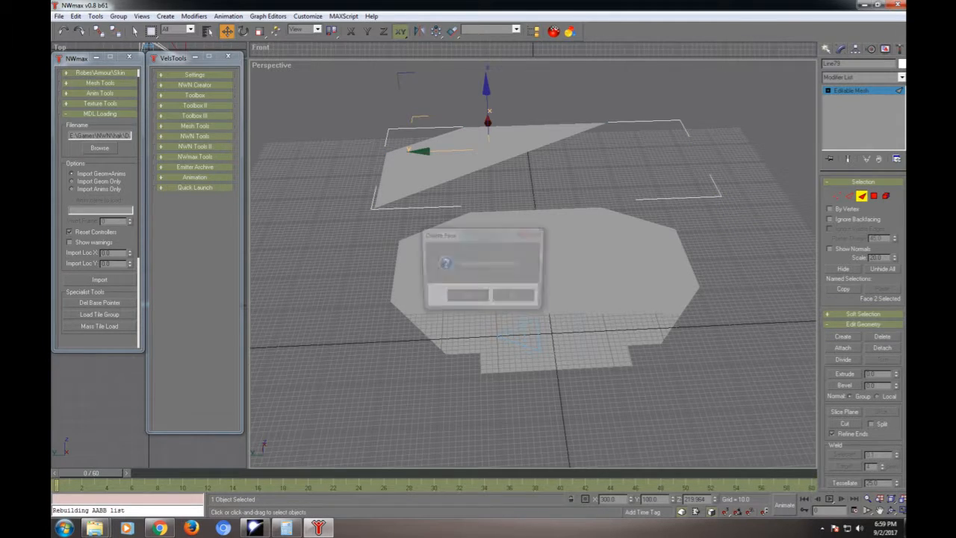
{"action": "left_click", "coordinate": [467, 298]}
{"action": "left_click", "coordinate": [408, 159]}
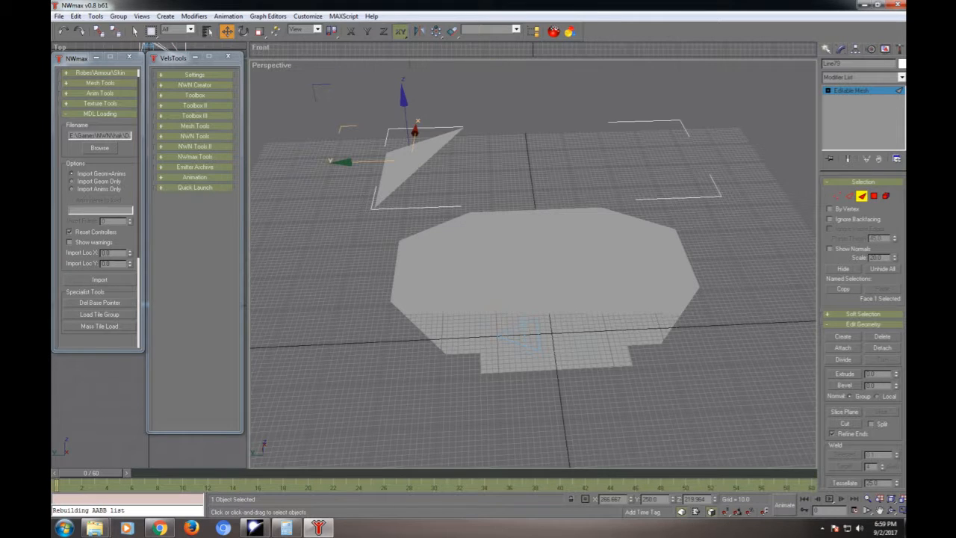
{"action": "key", "text": "Delete"}
{"action": "left_click", "coordinate": [466, 298]}
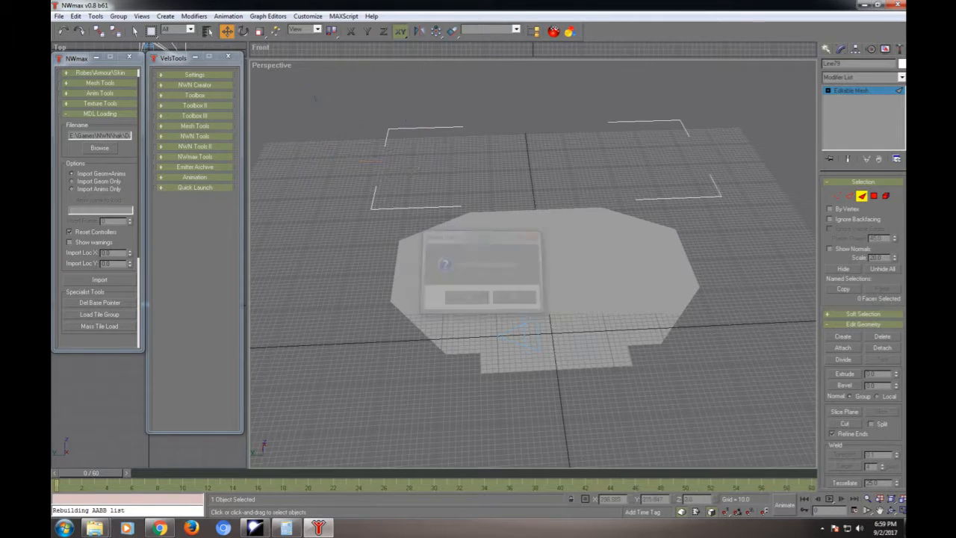
- Clone the six remaining vertices straight upward as an element of the same mesh to form a top row
{"action": "key", "text": "1"}
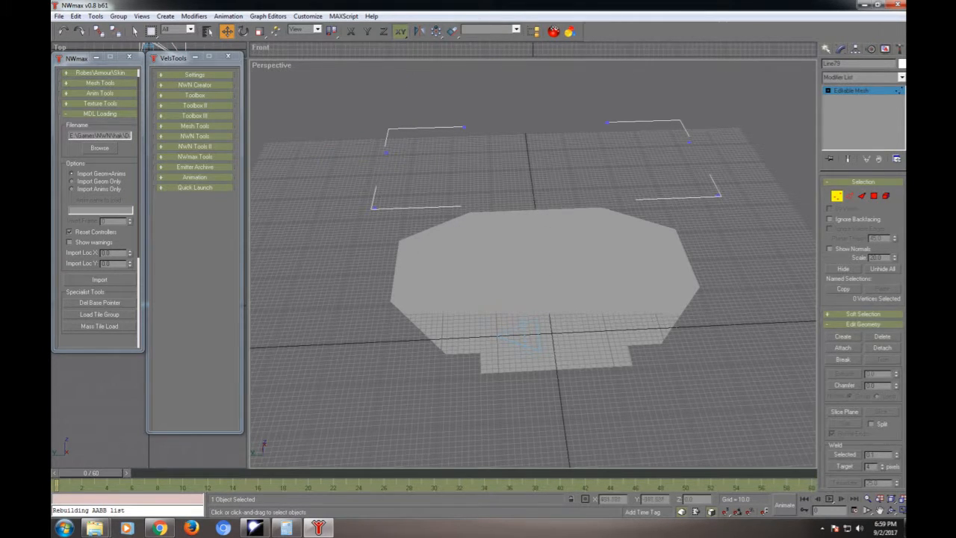
{"action": "left_click_drag", "start_coordinate": [753, 85], "coordinate": [340, 258]}
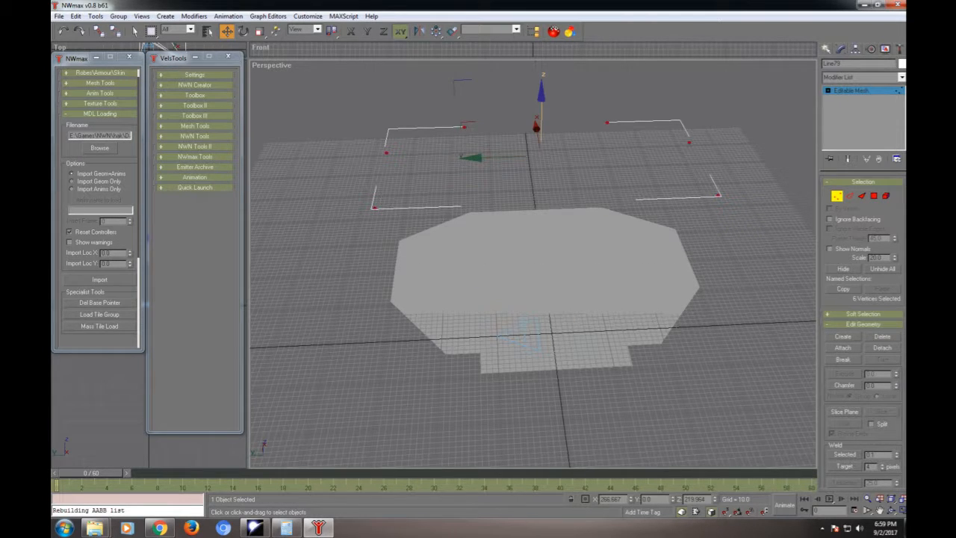
{"action": "left_click_drag", "start_coordinate": [536, 126], "coordinate": [536, 69], "text": "shift"}
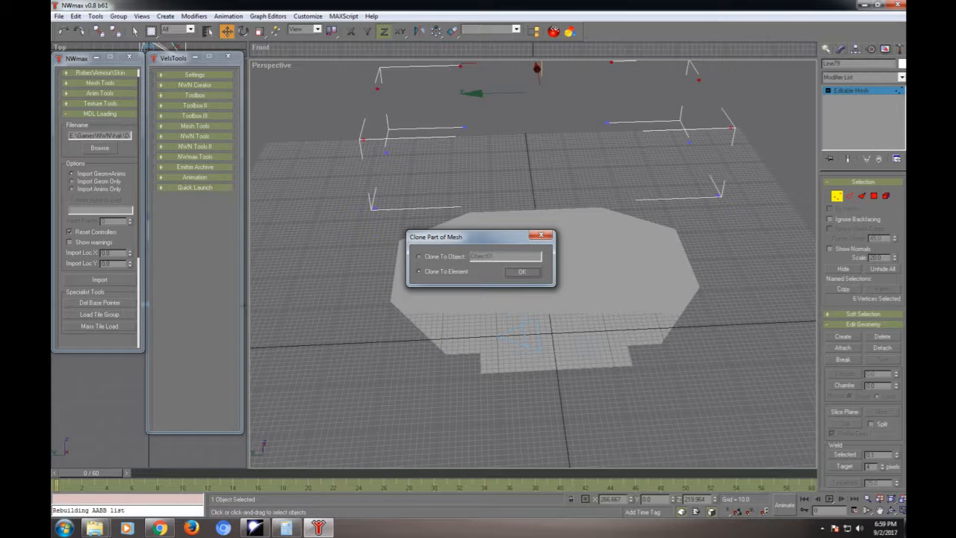
{"action": "key", "text": "Return"}
{"action": "middle_click_drag", "start_coordinate": [523, 283], "coordinate": [493, 343]}
- Create triangular faces between the lower and upper vertices to build the left side wall and the adjoining angled left wall
{"action": "key", "text": "3"}
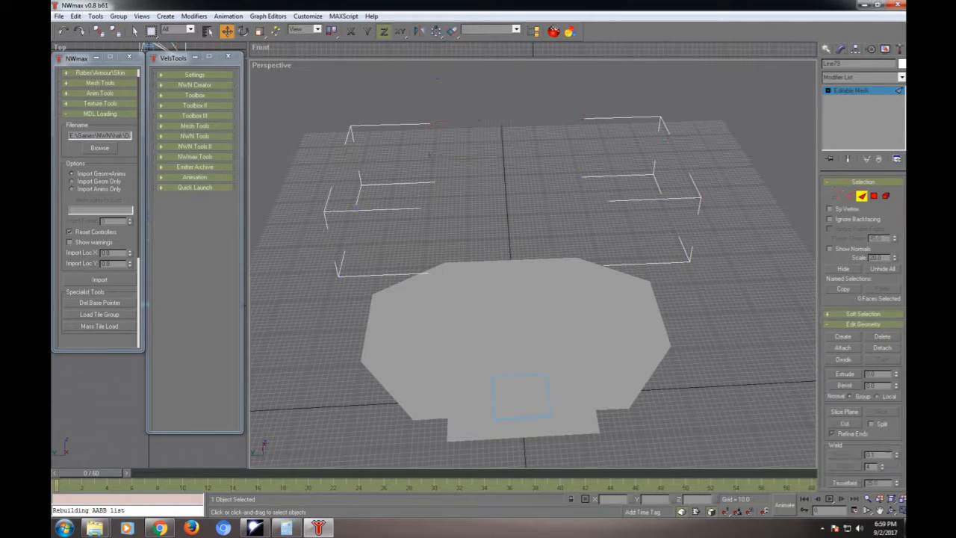
{"action": "left_click", "coordinate": [843, 337]}
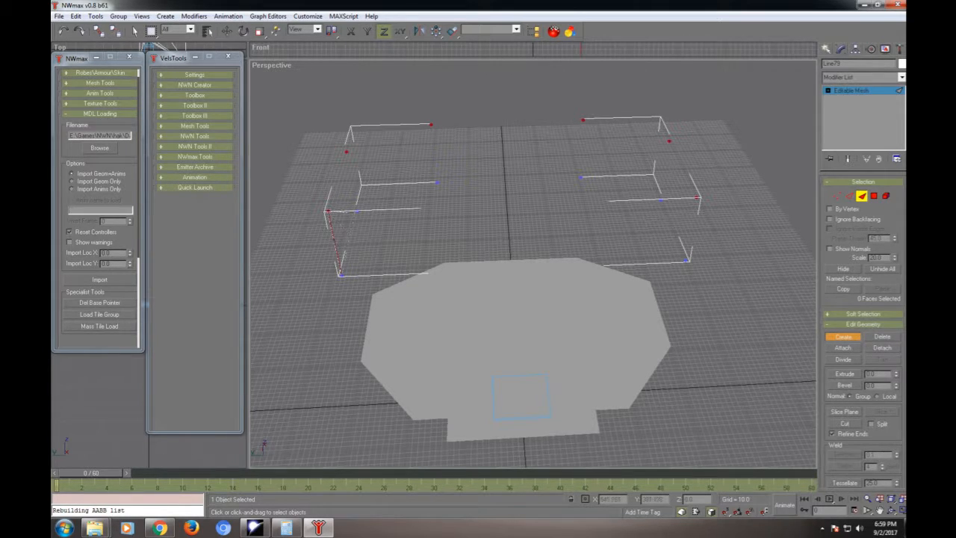
{"action": "left_click", "coordinate": [356, 212]}
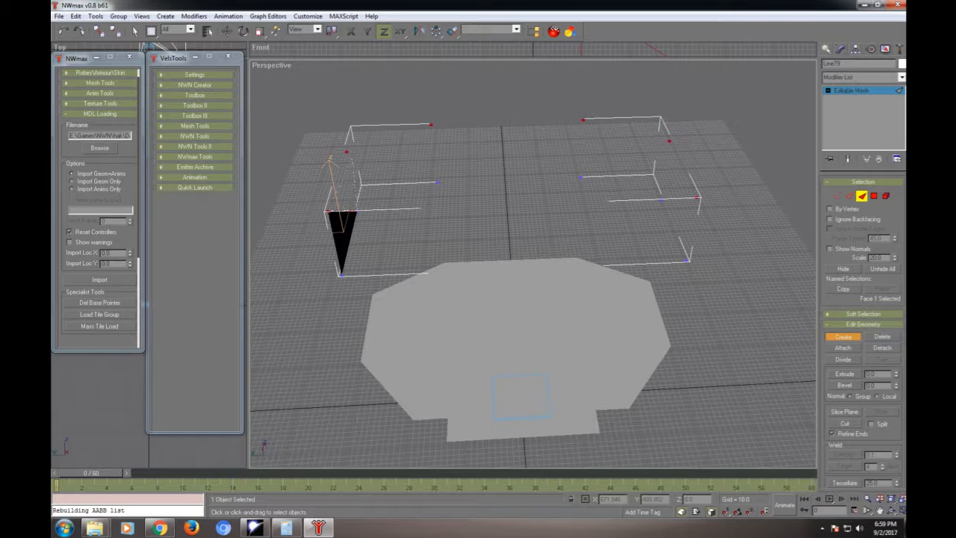
{"action": "left_click", "coordinate": [347, 152]}
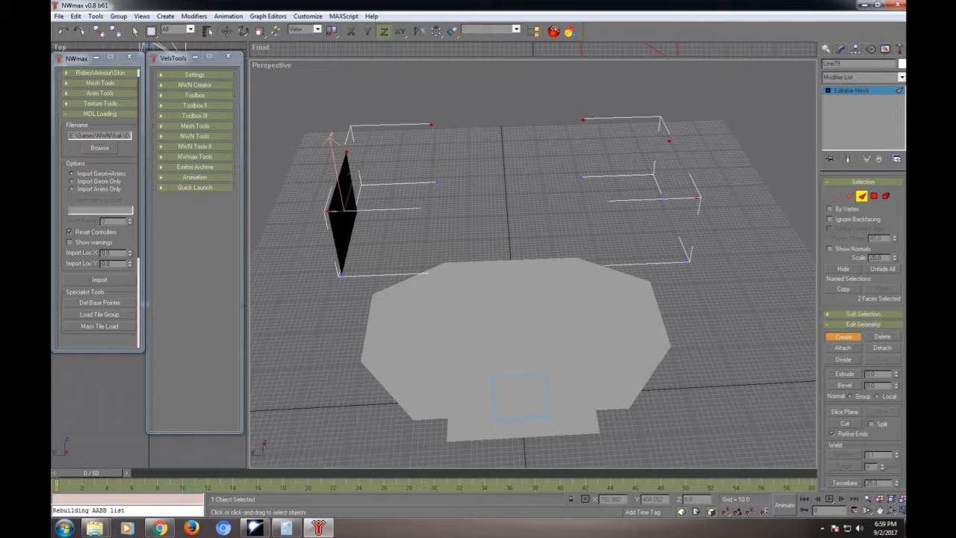
{"action": "left_click", "coordinate": [357, 211]}
{"action": "left_click", "coordinate": [347, 152]}
{"action": "left_click", "coordinate": [345, 138]}
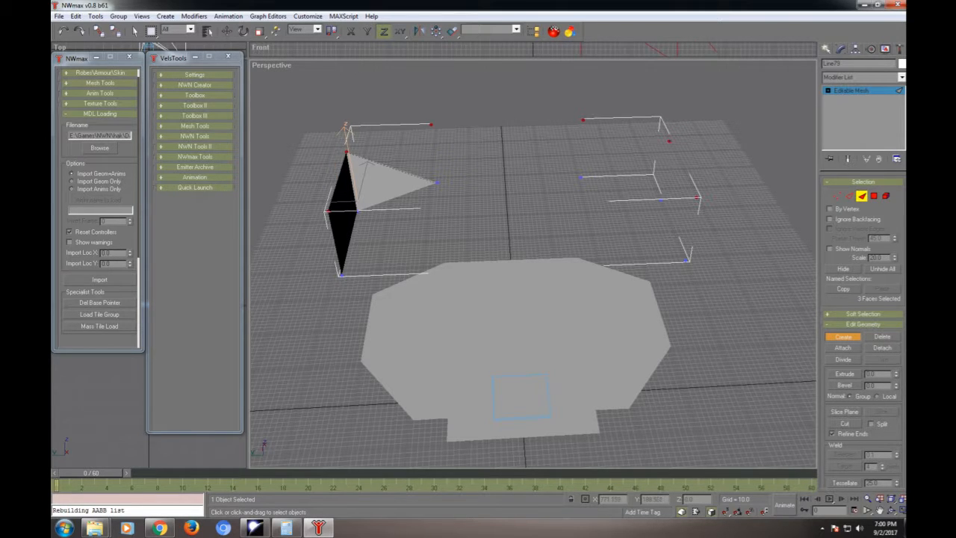
{"action": "left_click", "coordinate": [438, 183]}
{"action": "left_click", "coordinate": [345, 128]}
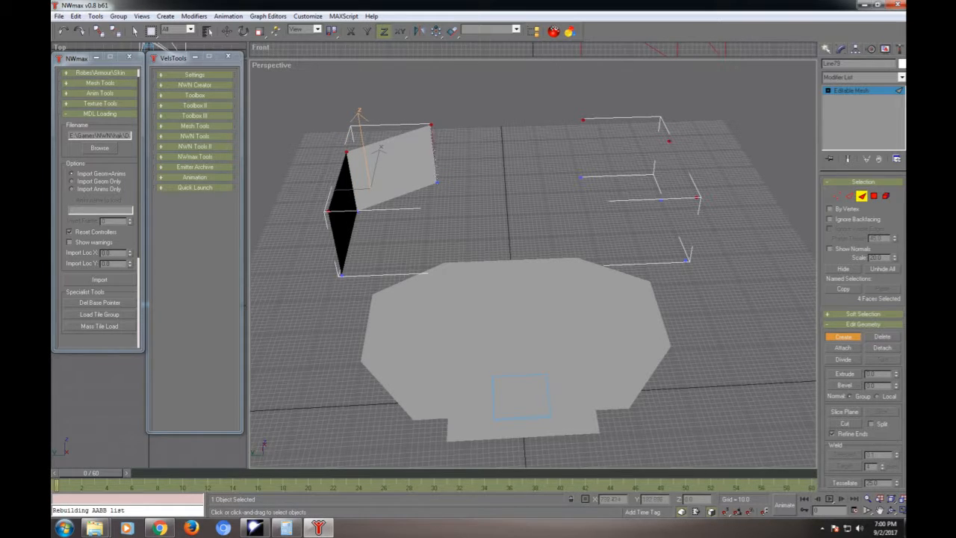
- Create two faces each for the rear wall and the angled right wall between the vertex rows
{"action": "left_click", "coordinate": [431, 125]}
{"action": "left_click", "coordinate": [401, 143]}
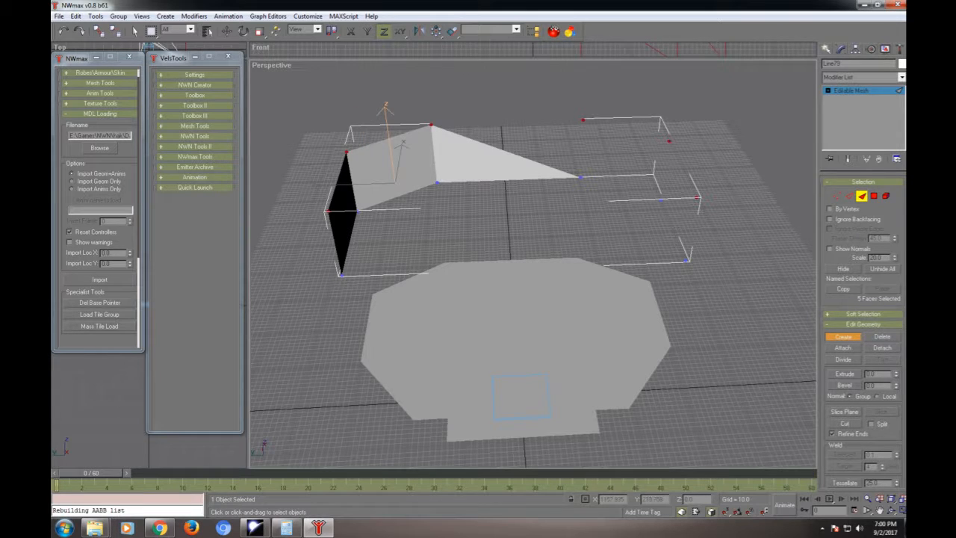
{"action": "left_click", "coordinate": [431, 124]}
{"action": "left_click", "coordinate": [583, 119]}
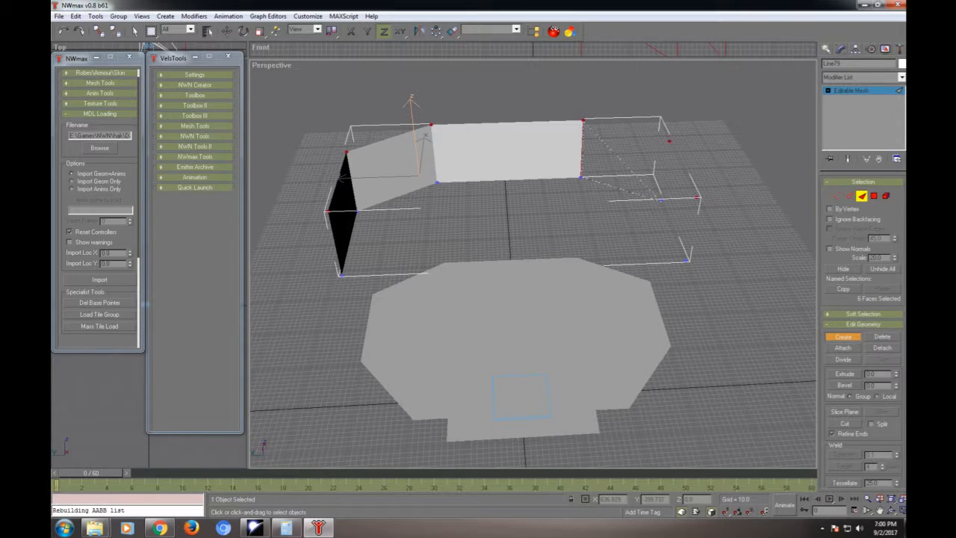
{"action": "left_click", "coordinate": [660, 199]}
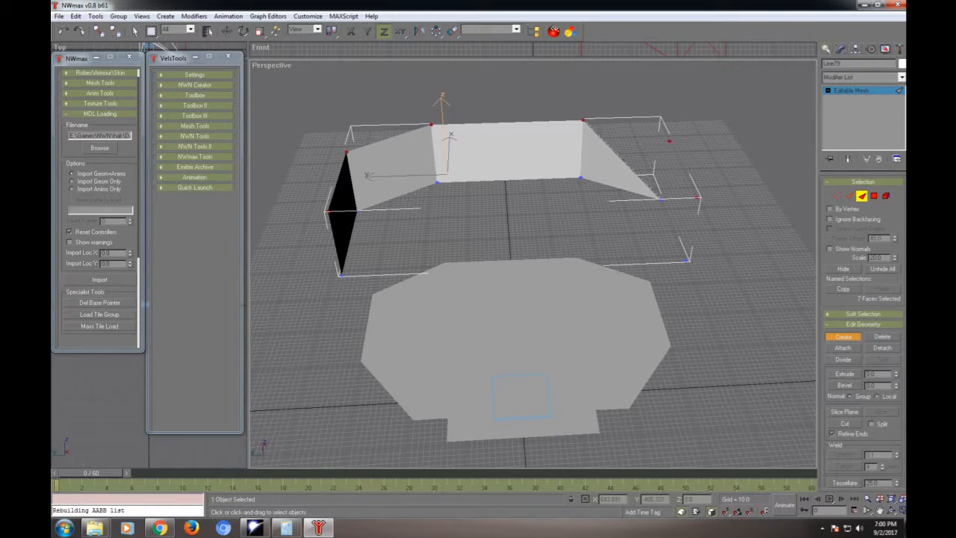
{"action": "left_click", "coordinate": [669, 141]}
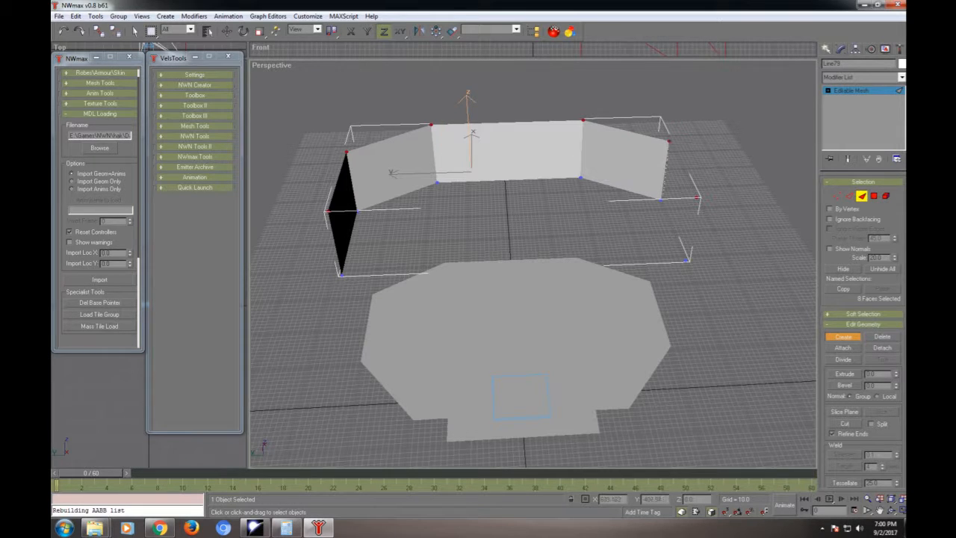
- Create the two faces of the right side wall and leave the wall mesh's sub-object editing
{"action": "left_click", "coordinate": [660, 199]}
{"action": "left_click", "coordinate": [686, 259]}
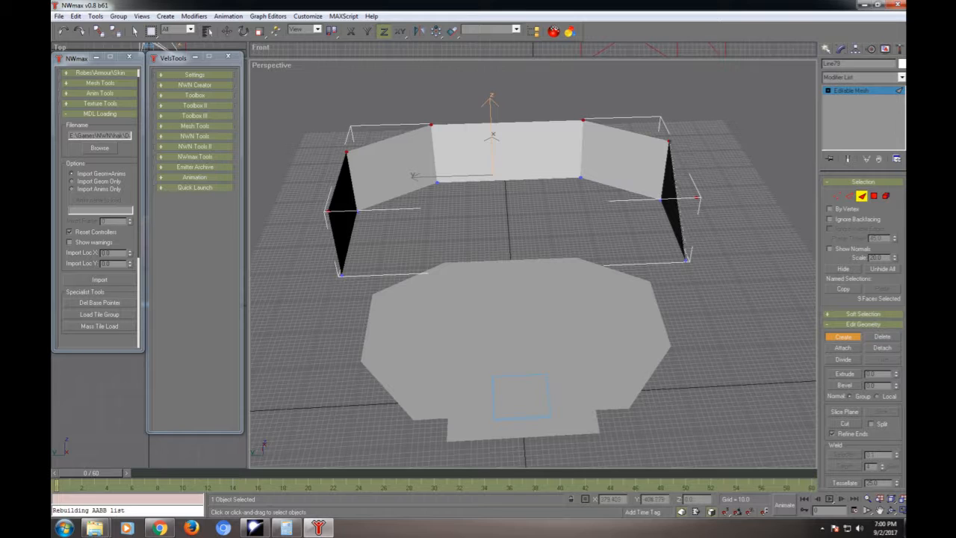
{"action": "left_click", "coordinate": [685, 259]}
{"action": "left_click", "coordinate": [696, 198]}
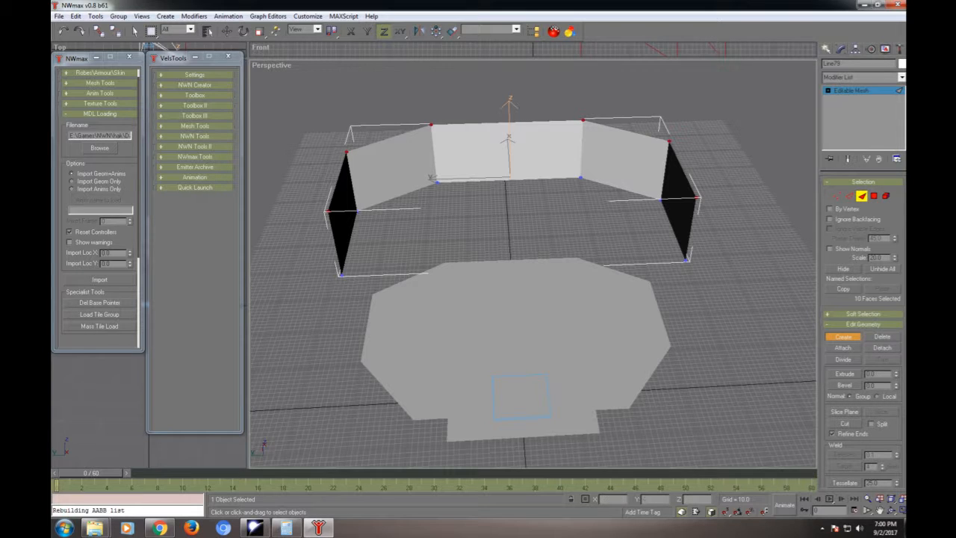
{"action": "left_click", "coordinate": [837, 195]}
{"action": "left_click", "coordinate": [550, 306]}
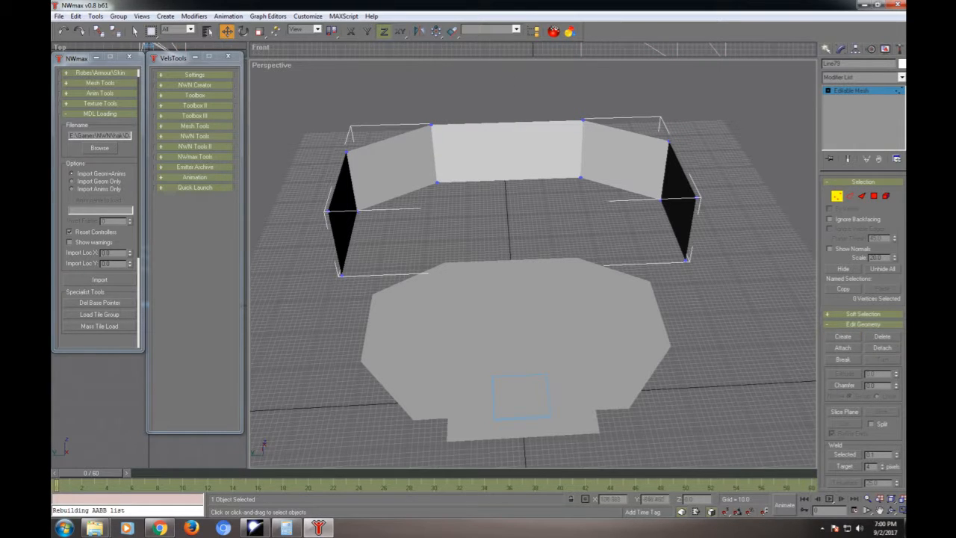
{"action": "left_click", "coordinate": [837, 196]}
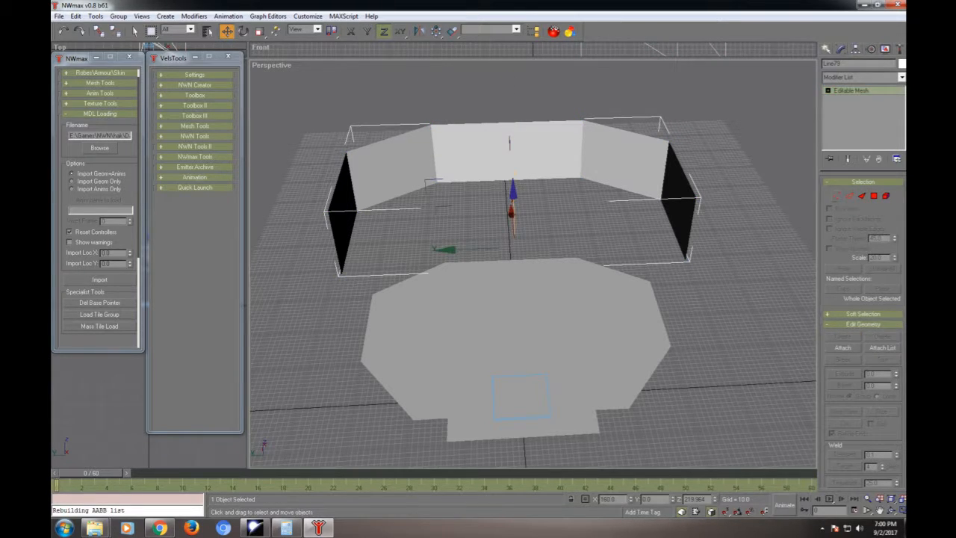
- Convert the original octagonal room floor to an editable mesh and switch to editing its vertices
{"action": "left_click", "coordinate": [717, 314]}
{"action": "left_click", "coordinate": [590, 336]}
{"action": "right_click", "coordinate": [708, 222]}
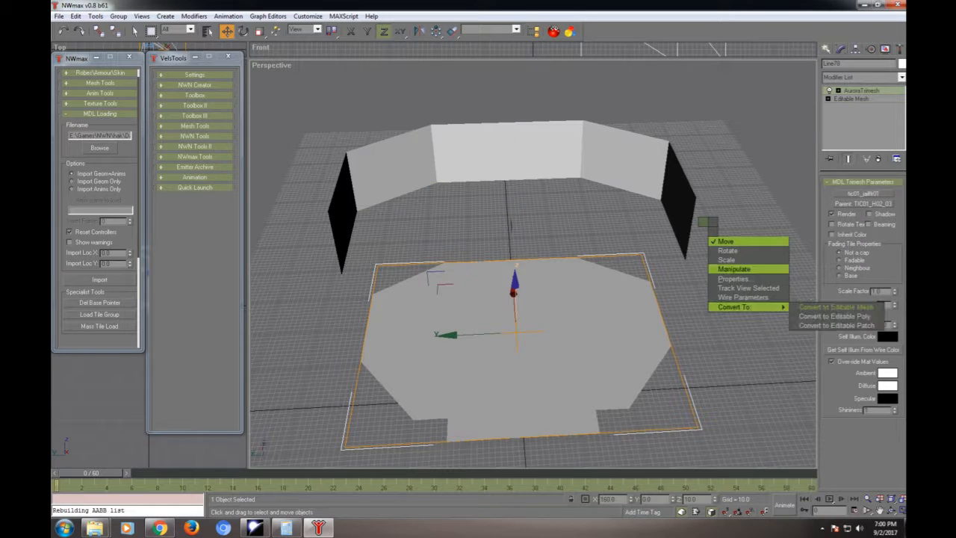
{"action": "left_click", "coordinate": [834, 306]}
{"action": "key", "text": "1"}
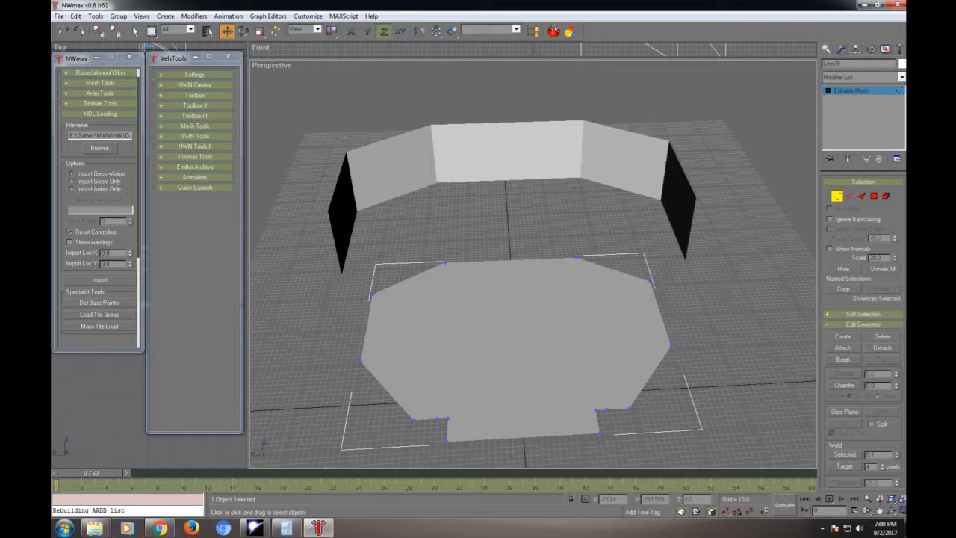
- Delete the floor's front vertices and its two rear vertices, keeping only the four corners along the sides
{"action": "left_click_drag", "start_coordinate": [392, 405], "coordinate": [672, 451]}
{"action": "key", "text": "Delete"}
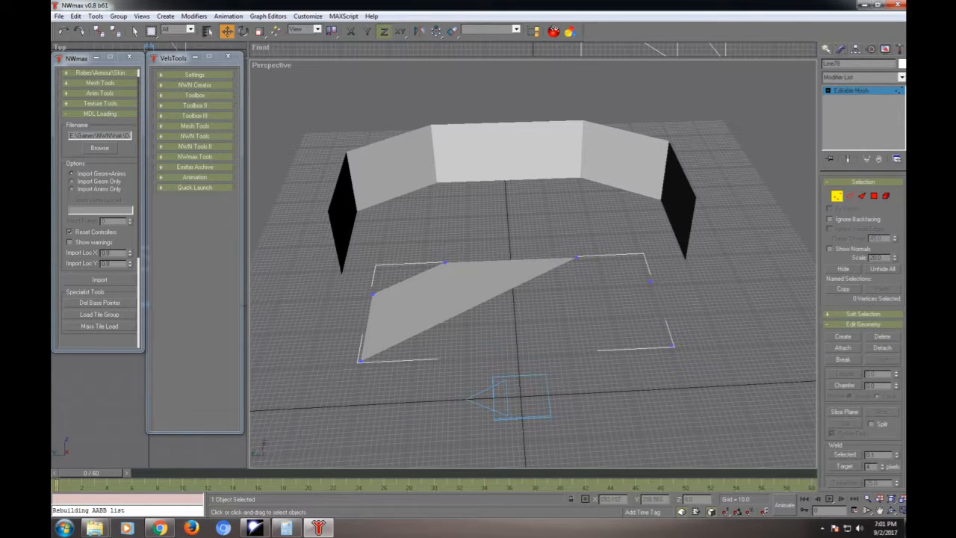
{"action": "left_click_drag", "start_coordinate": [414, 237], "coordinate": [606, 274]}
{"action": "key", "text": "Delete"}
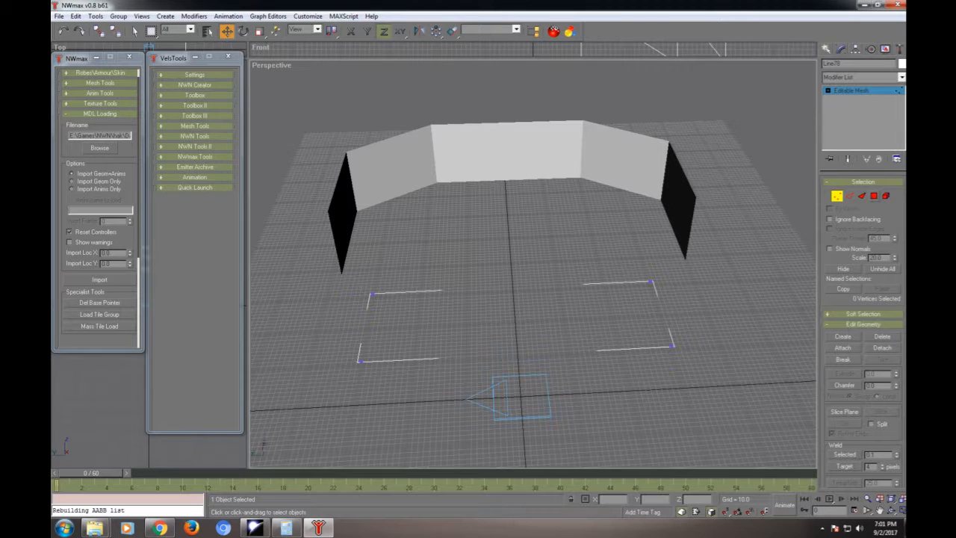
- Create two triangular faces between the four remaining floor vertices to form a rectangular floor
{"action": "key", "text": "3"}
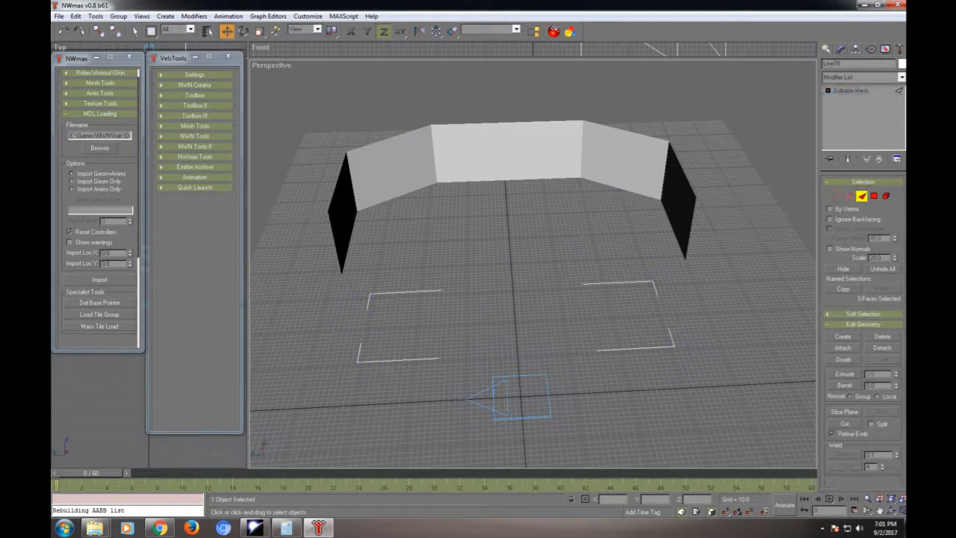
{"action": "left_click", "coordinate": [843, 337]}
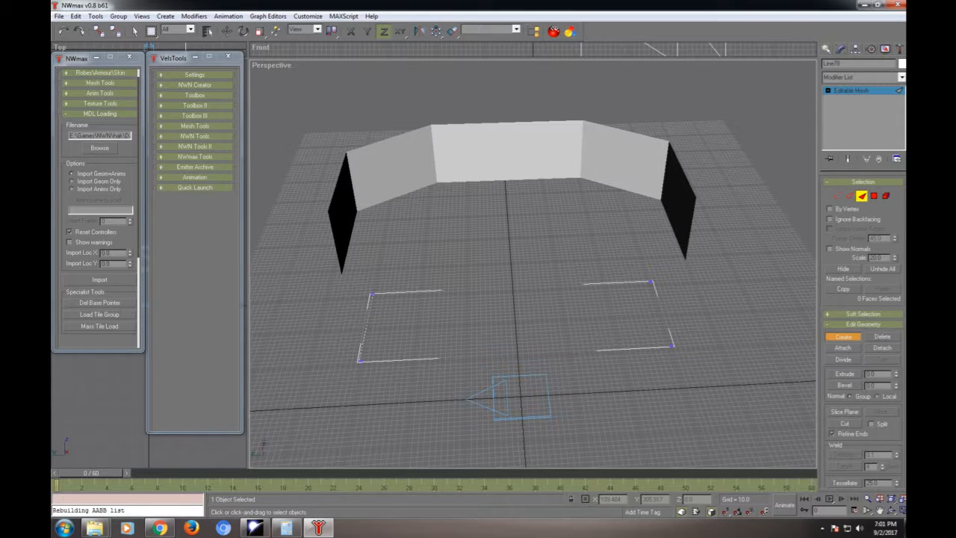
{"action": "left_click", "coordinate": [360, 361]}
{"action": "left_click", "coordinate": [672, 346]}
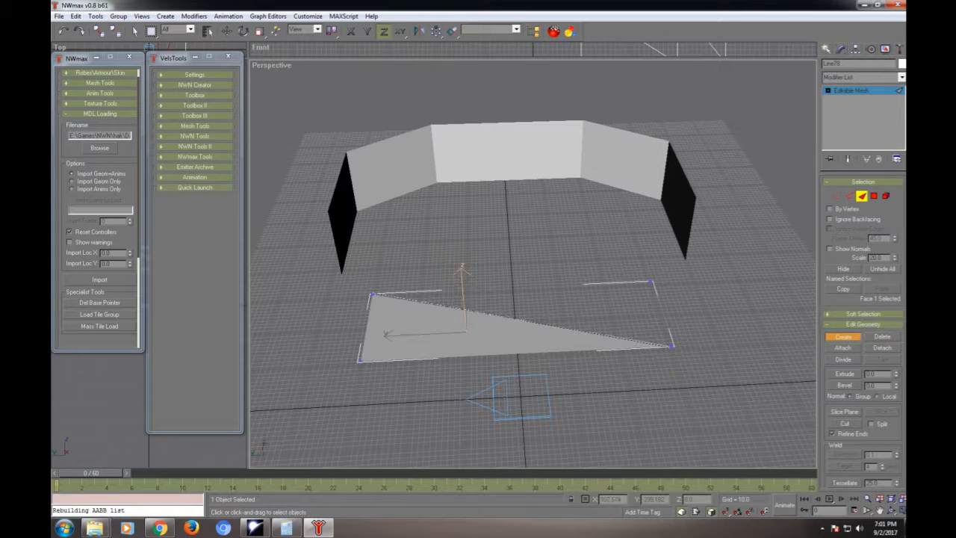
{"action": "left_click", "coordinate": [672, 346]}
{"action": "left_click", "coordinate": [651, 281]}
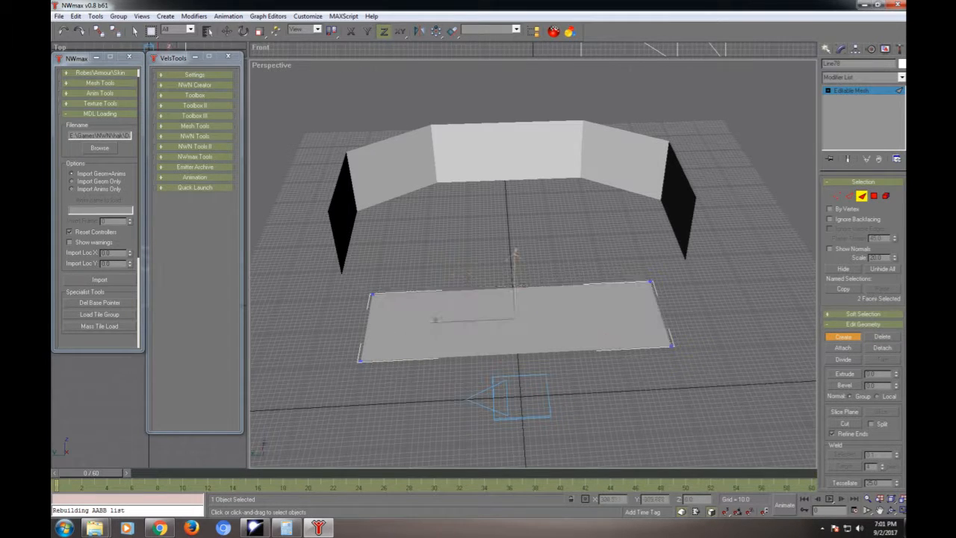
- Move the floor's two right-hand vertices to Y -500
{"action": "key", "text": "1"}
{"action": "key", "text": "w"}
{"action": "left_click_drag", "start_coordinate": [734, 229], "coordinate": [599, 380]}
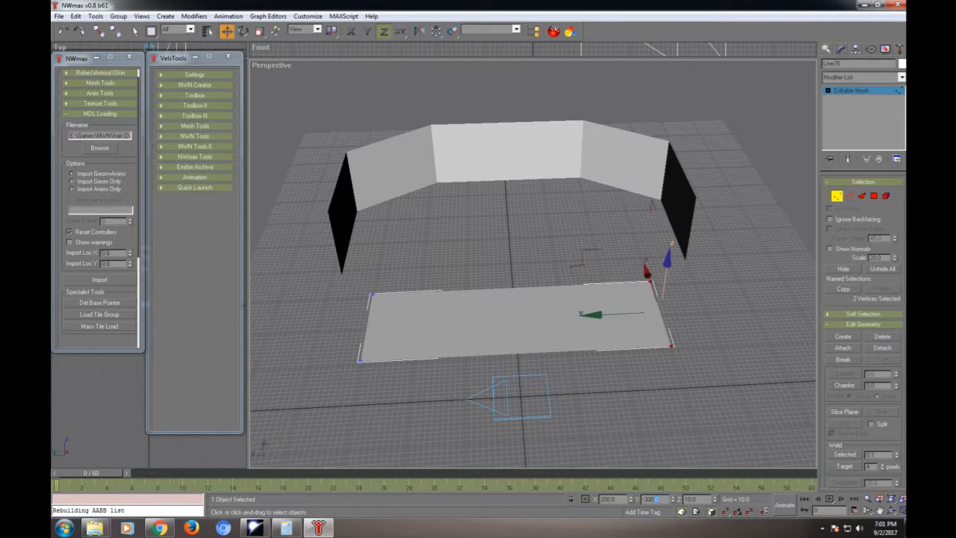
{"action": "double_click", "coordinate": [651, 499]}
{"action": "key", "text": "BackSpace"}
{"action": "type", "text": "500"}
{"action": "key", "text": "Return"}
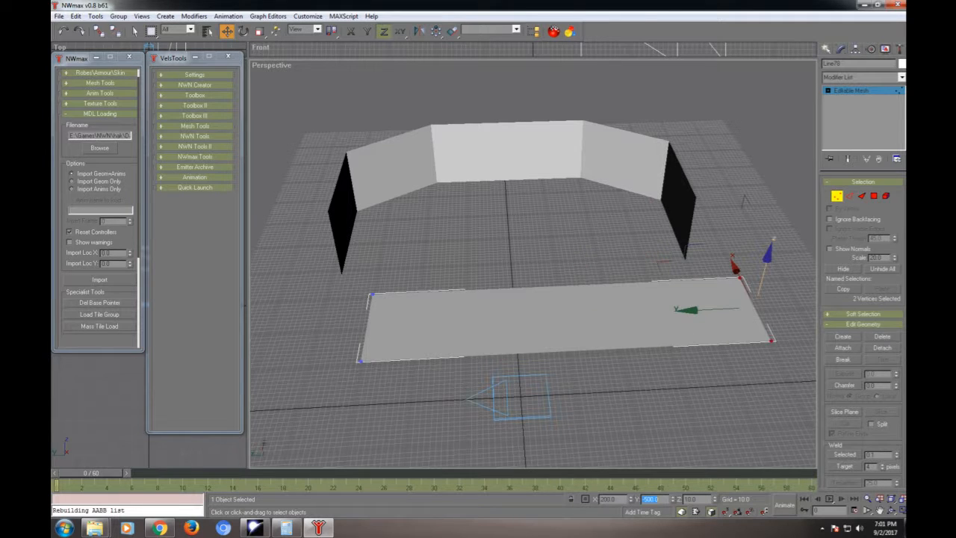
- Move the floor's two left-hand vertices to Y 500
{"action": "left_click_drag", "start_coordinate": [303, 246], "coordinate": [430, 438]}
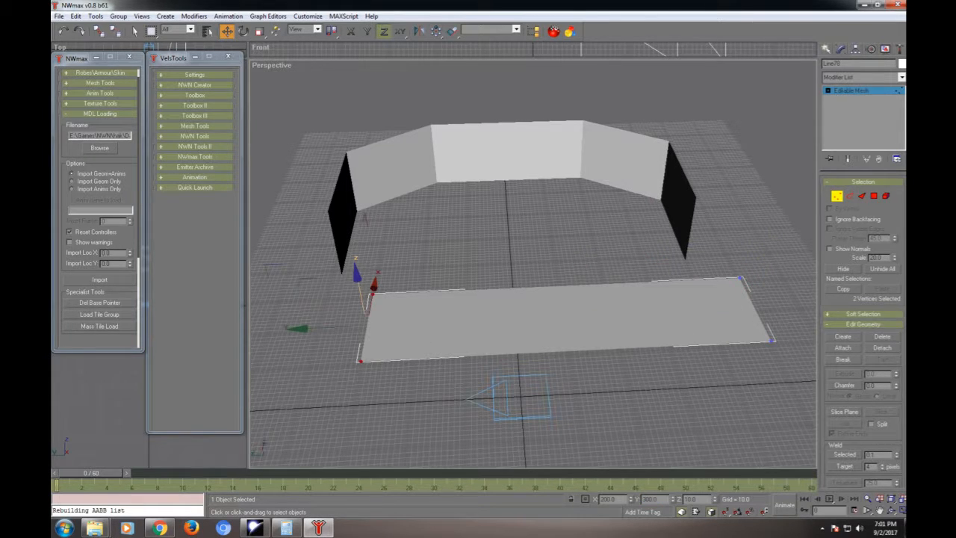
{"action": "double_click", "coordinate": [650, 498]}
{"action": "type", "text": "500"}
{"action": "key", "text": "Return"}
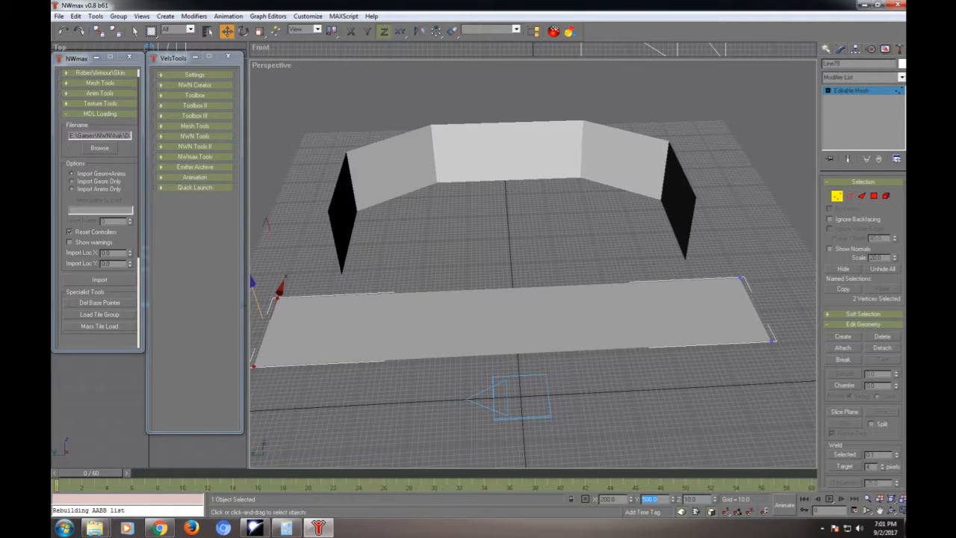
- Move the floor's two rear vertices to X 500
{"action": "left_click_drag", "start_coordinate": [768, 312], "coordinate": [262, 265]}
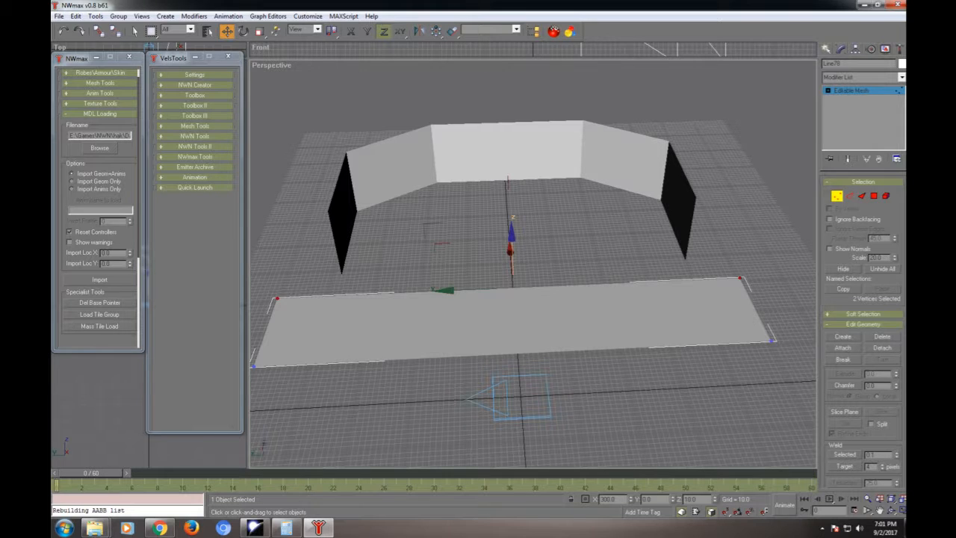
{"action": "double_click", "coordinate": [608, 499]}
{"action": "type", "text": "500"}
{"action": "key", "text": "Return"}
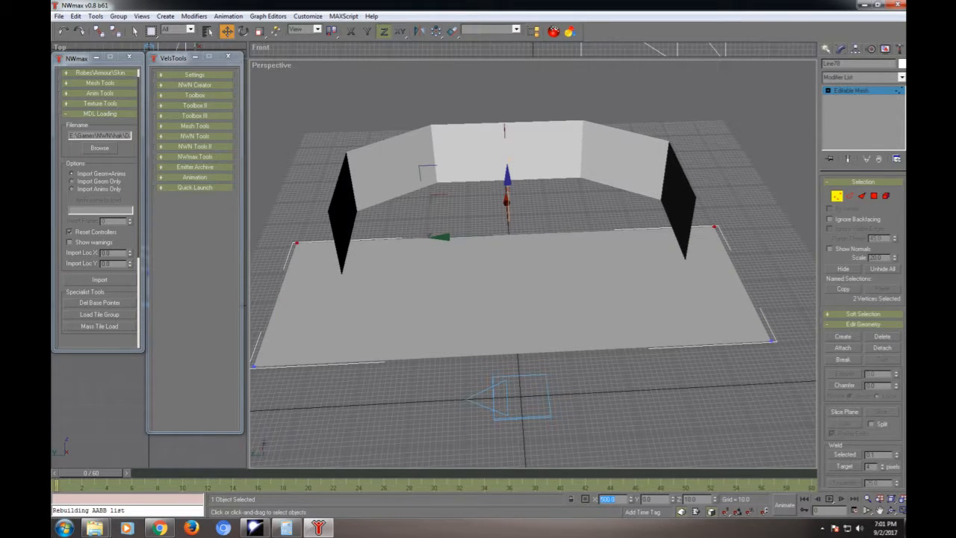
- Move the floor's two front vertices to X -500, then leave vertex editing and deselect the floor
{"action": "left_click_drag", "start_coordinate": [796, 460], "coordinate": [251, 313]}
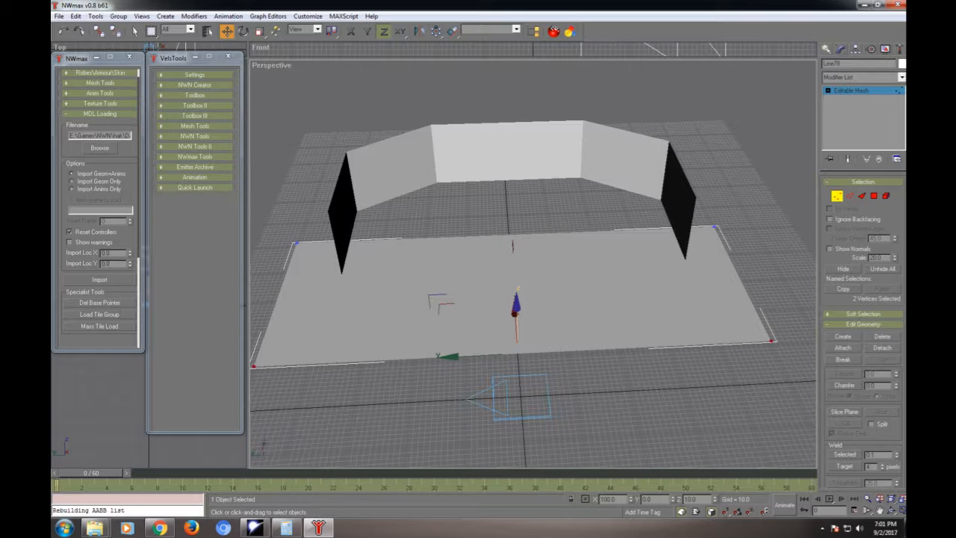
{"action": "left_click_drag", "start_coordinate": [616, 499], "coordinate": [603, 499]}
{"action": "type", "text": "50"}
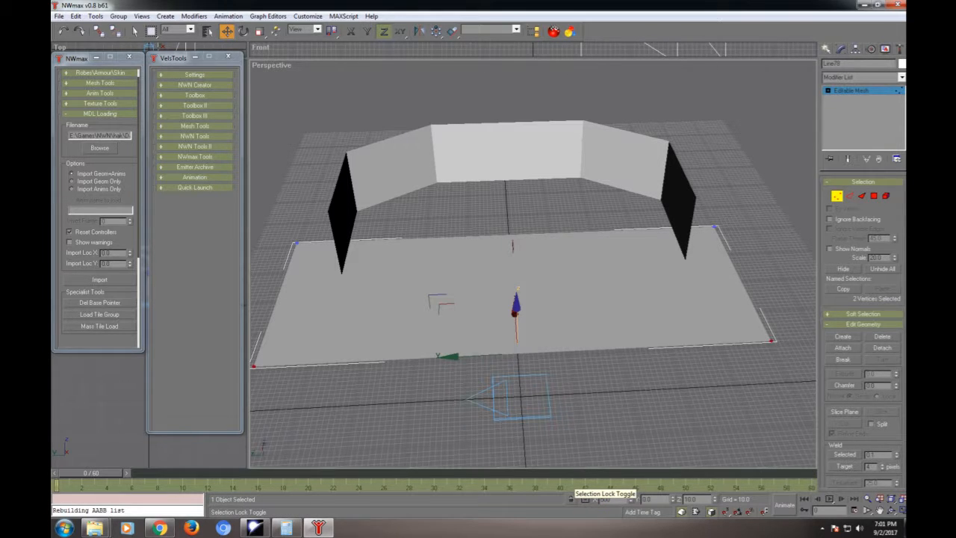
{"action": "key", "text": "Return"}
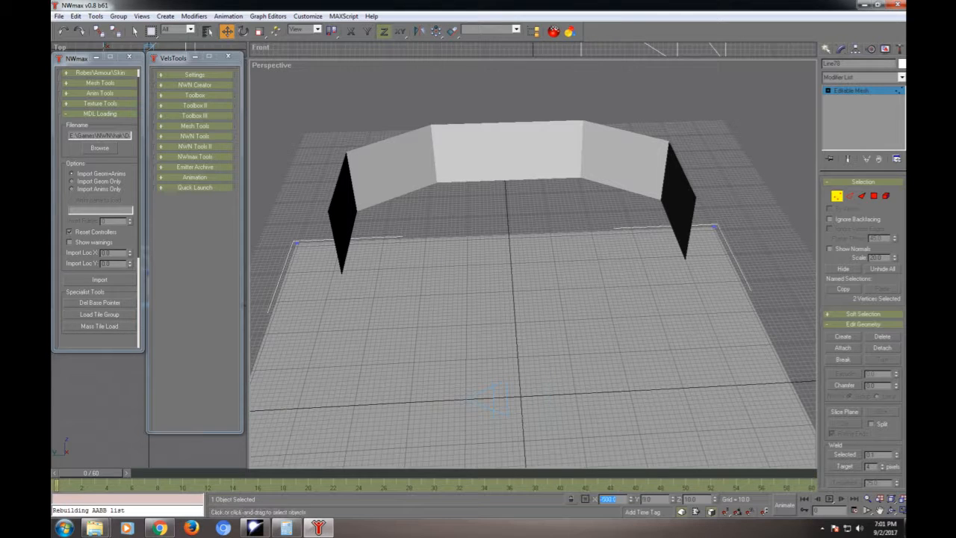
{"action": "left_click", "coordinate": [836, 196]}
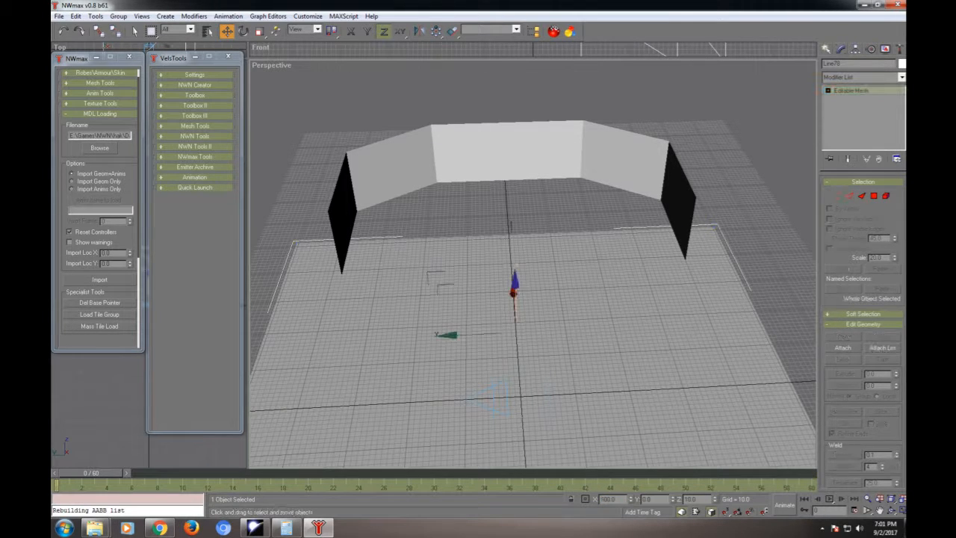
{"action": "left_click", "coordinate": [776, 314]}
{"action": "scroll", "coordinate": [773, 321], "scroll_direction": "down", "scroll_amount": 6}
{"action": "scroll", "coordinate": [773, 322], "scroll_direction": "up", "scroll_amount": 3}
{"action": "scroll", "coordinate": [534, 290], "scroll_direction": "down", "scroll_amount": 3}
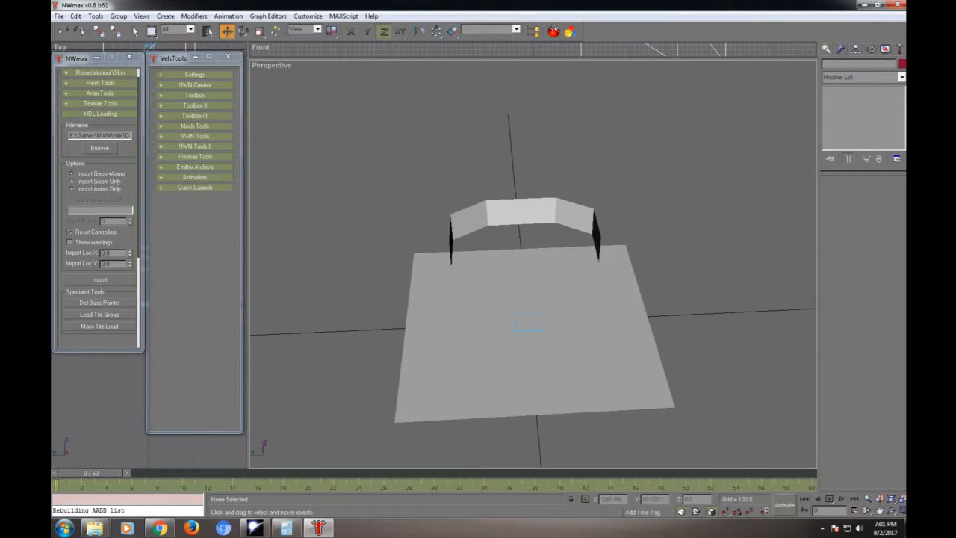
{"action": "scroll", "coordinate": [538, 303], "scroll_direction": "up", "scroll_amount": 3}
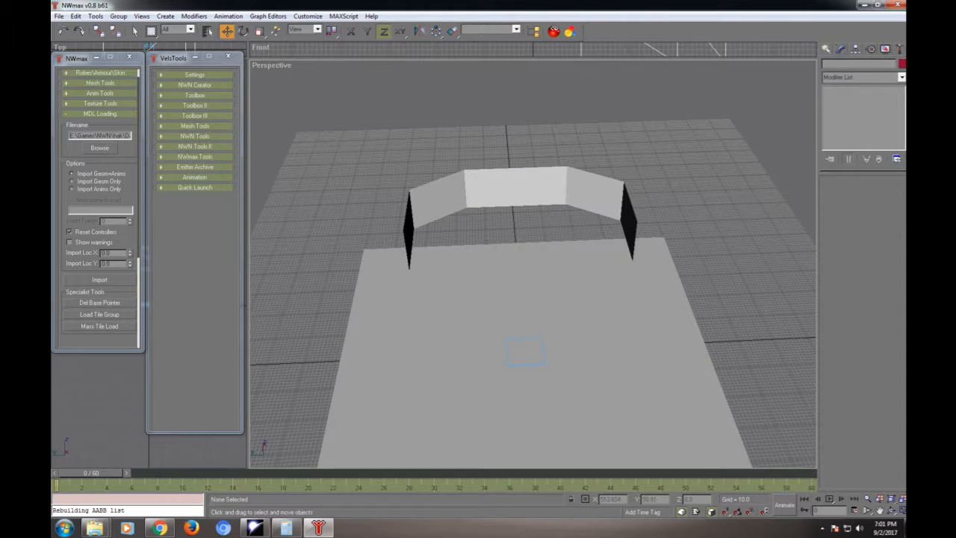
- Clone the four upper vertices of the rear and angled walls straight up to Z about 467 as an element of the wall mesh
{"action": "left_click", "coordinate": [532, 191]}
{"action": "key", "text": "1"}
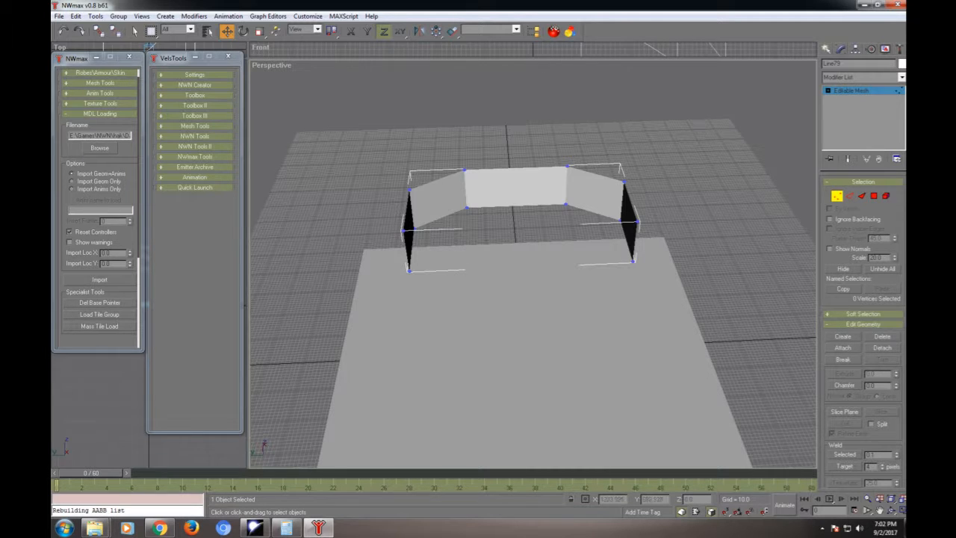
{"action": "left_click_drag", "start_coordinate": [362, 133], "coordinate": [653, 193]}
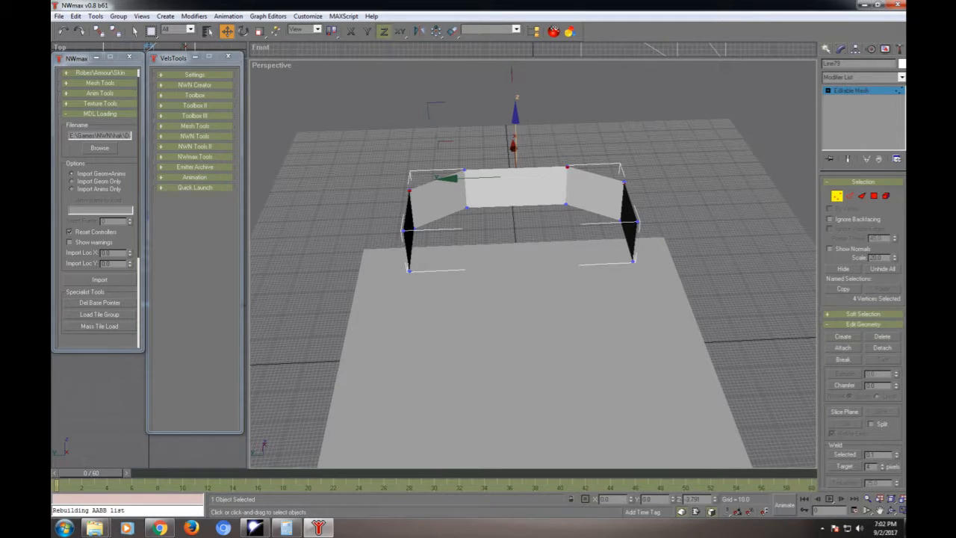
{"action": "left_click_drag", "start_coordinate": [516, 121], "coordinate": [515, 84], "text": "shift"}
{"action": "left_click_drag", "start_coordinate": [513, 146], "coordinate": [513, 112], "text": "shift"}
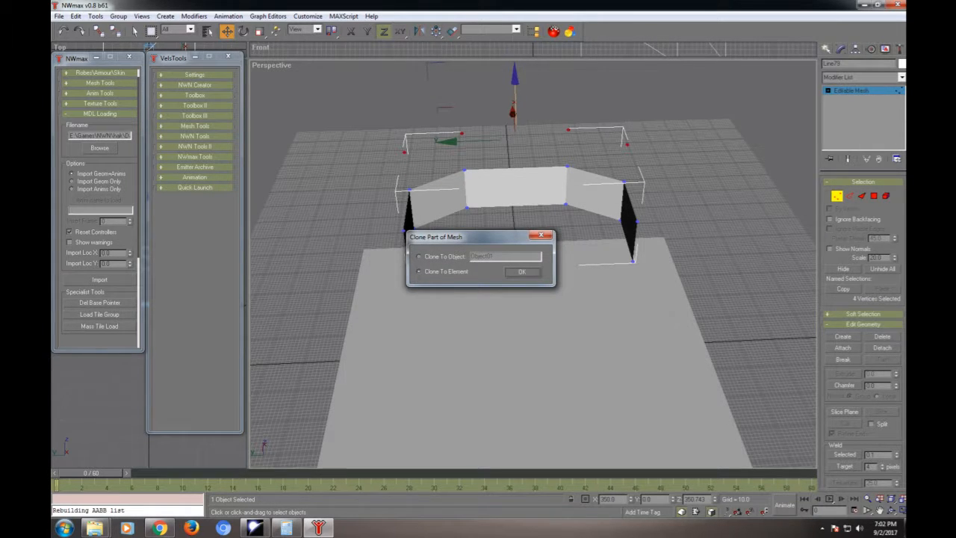
{"action": "key", "text": "Return"}
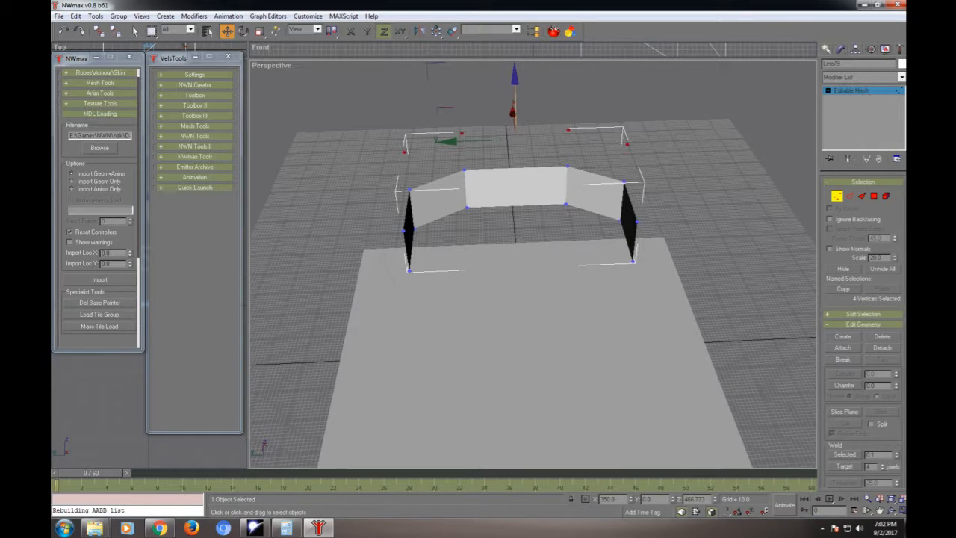
- Clone the raised row of four vertices upward once more as an element to form a third, higher row
{"action": "left_click_drag", "start_coordinate": [514, 91], "coordinate": [514, 55], "text": "shift"}
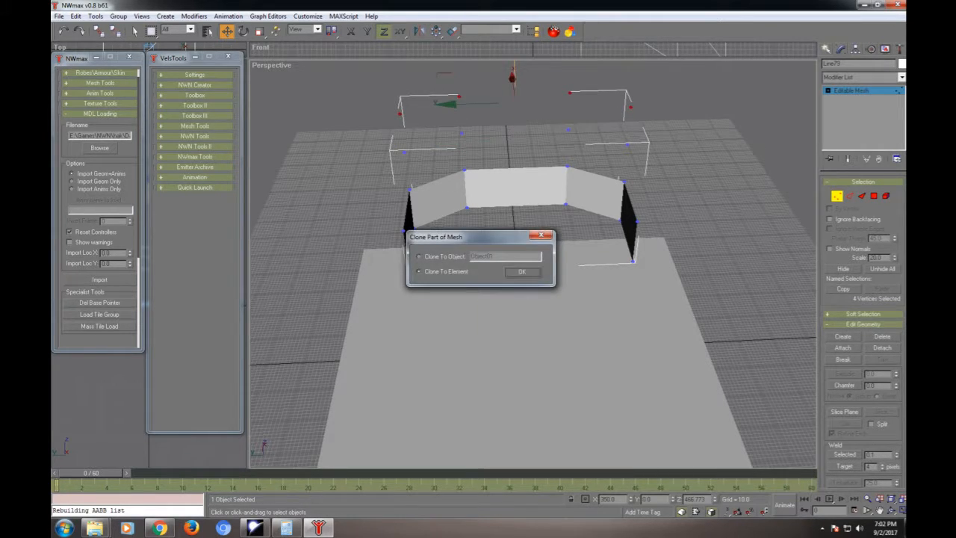
{"action": "left_click", "coordinate": [522, 271]}
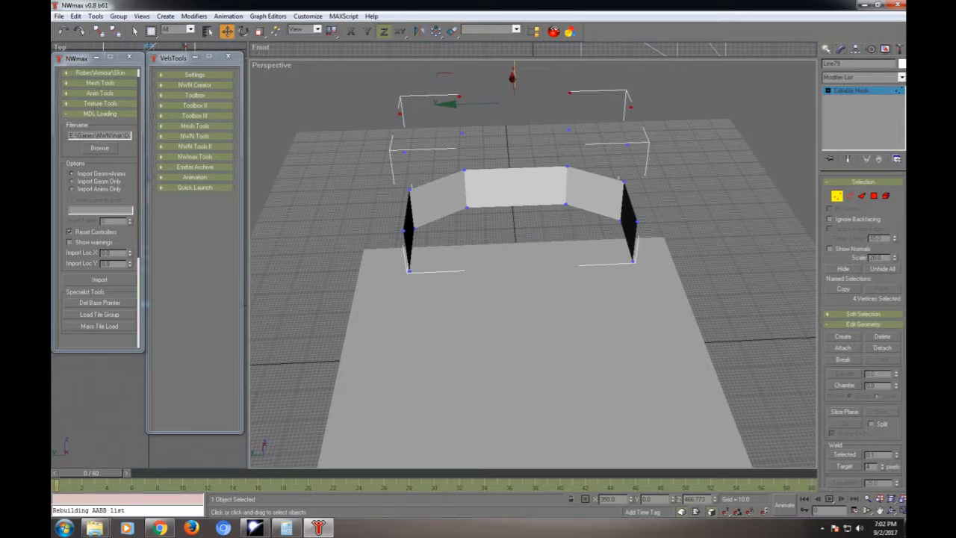
{"action": "left_click", "coordinate": [522, 272]}
- Clone the two stacked vertices above the rear wall's left end inward as an element and set their Y to 130
{"action": "left_click_drag", "start_coordinate": [444, 122], "coordinate": [493, 189]}
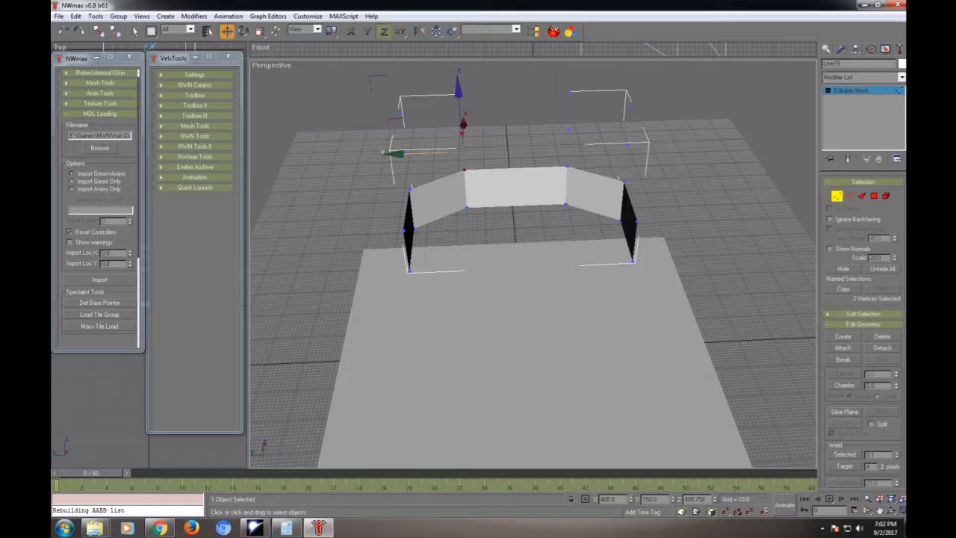
{"action": "left_click_drag", "start_coordinate": [426, 153], "coordinate": [438, 152], "text": "shift"}
{"action": "key", "text": "Return"}
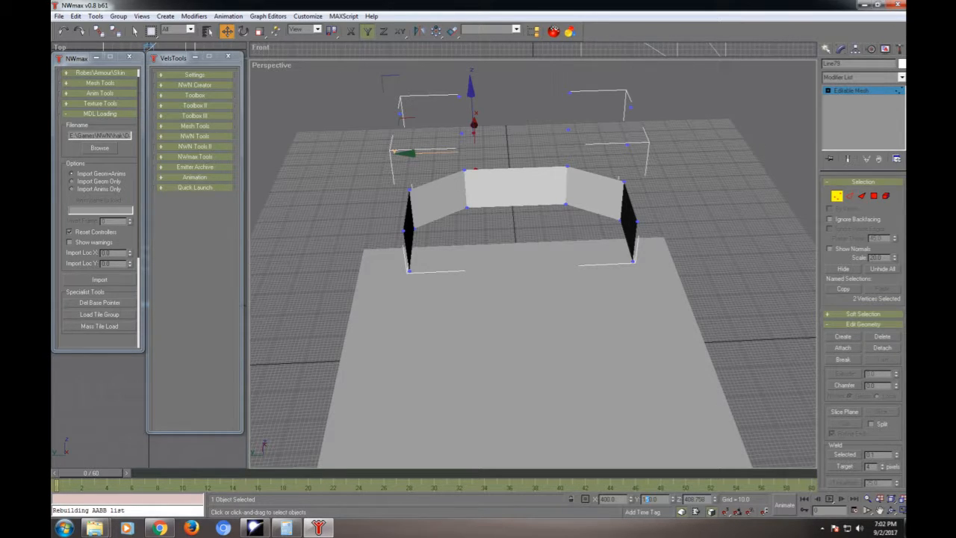
{"action": "key", "text": "Tab"}
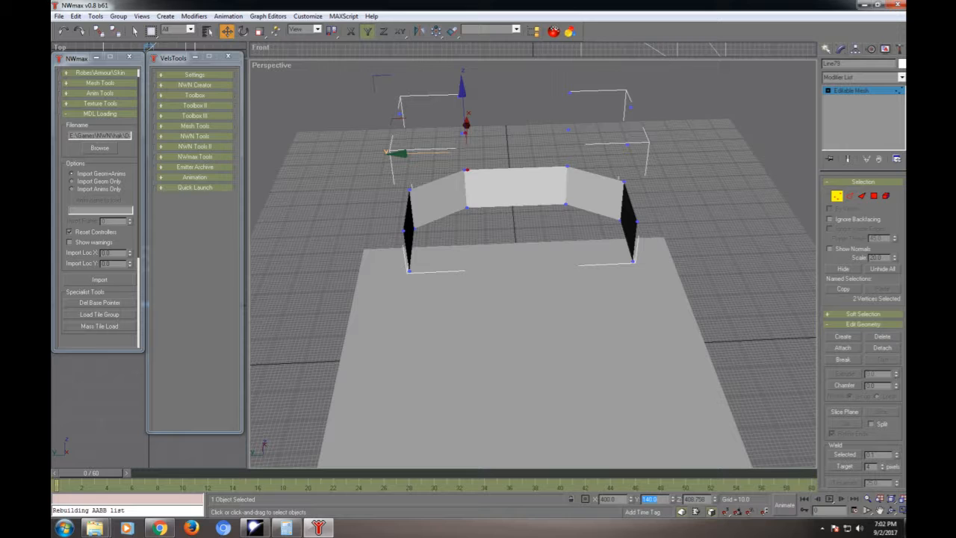
{"action": "left_click", "coordinate": [650, 499]}
{"action": "key", "text": "BackSpace"}
{"action": "type", "text": "3"}
{"action": "key", "text": "Return"}
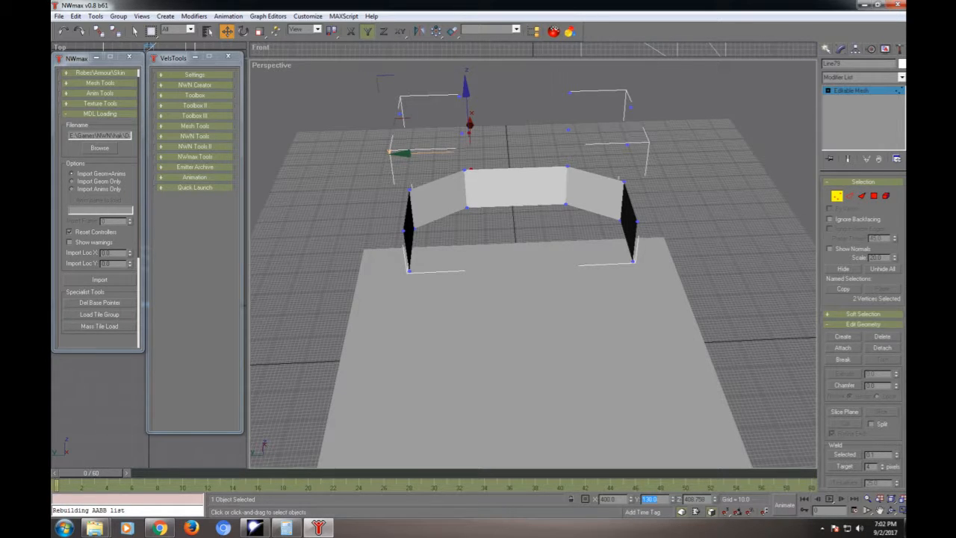
- Clone the two stacked vertices above the rear wall's right end inward as an element and set their Y to -130
{"action": "type", "text": "150"}
{"action": "key", "text": "Return"}
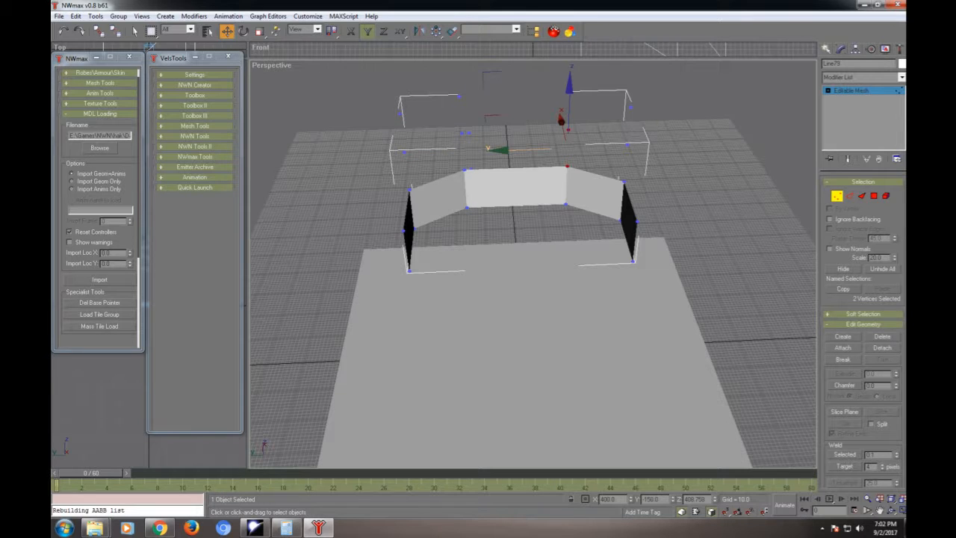
{"action": "left_click_drag", "start_coordinate": [527, 150], "coordinate": [515, 150], "text": "shift"}
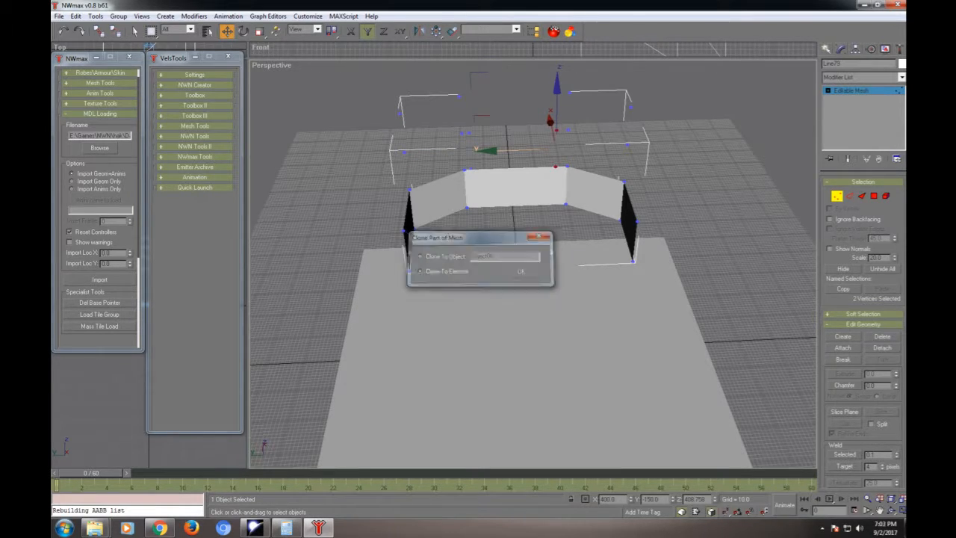
{"action": "key", "text": "Return"}
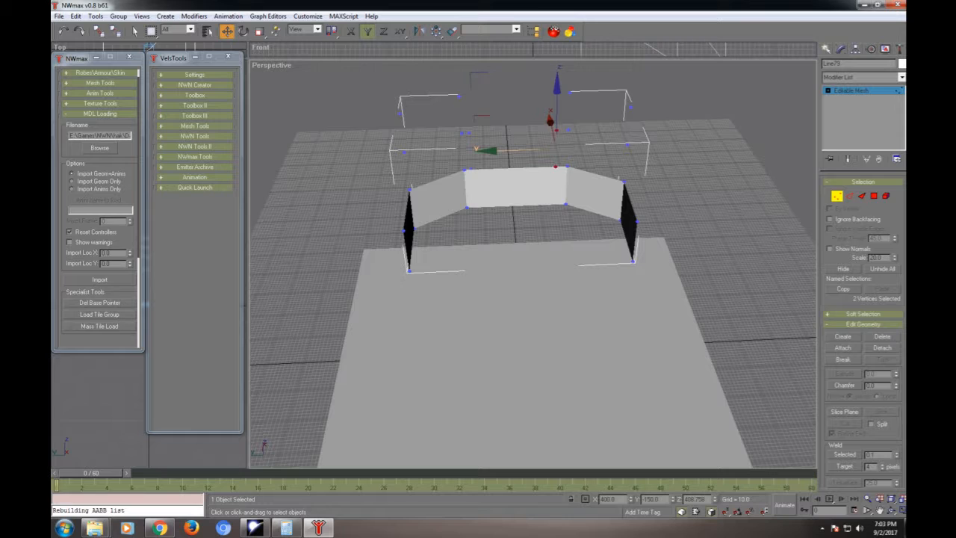
{"action": "type", "text": "3"}
{"action": "key", "text": "Return"}
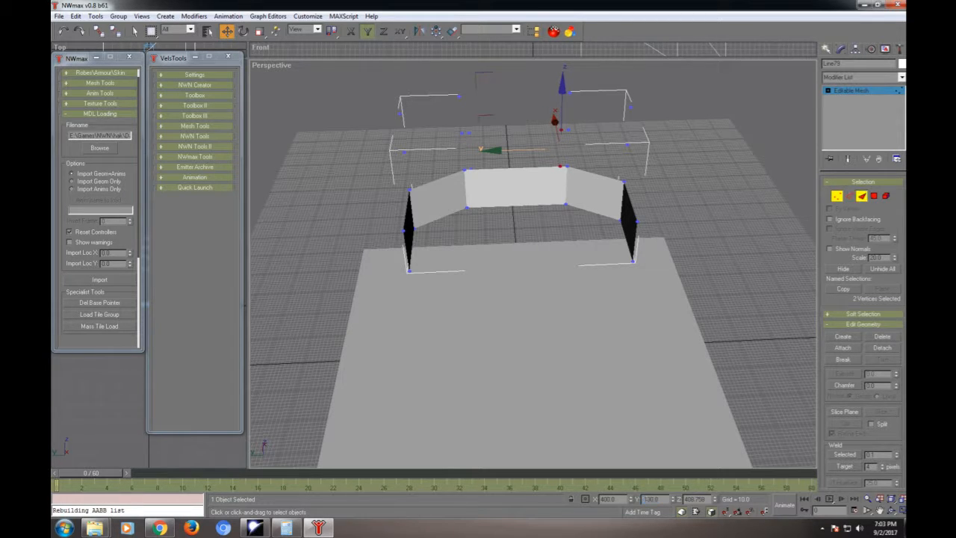
- Create faces to fill the two narrow vertical strips at either side of the opening above the rear wall
{"action": "left_click", "coordinate": [861, 196]}
{"action": "left_click", "coordinate": [842, 336]}
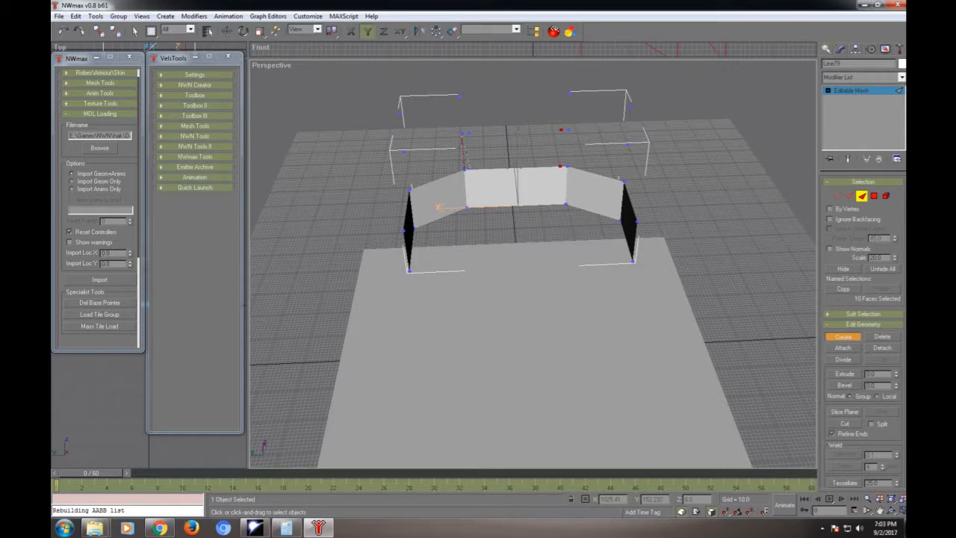
{"action": "left_click", "coordinate": [462, 136]}
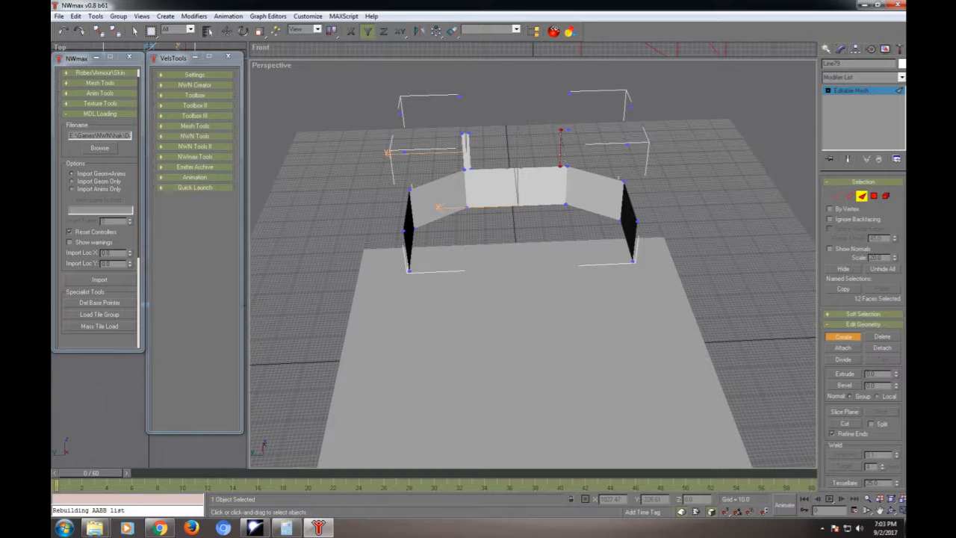
{"action": "left_click", "coordinate": [561, 131]}
{"action": "left_click", "coordinate": [568, 130]}
- Create two triangular faces to form the upper section of the right angled wall
{"action": "left_click", "coordinate": [570, 93]}
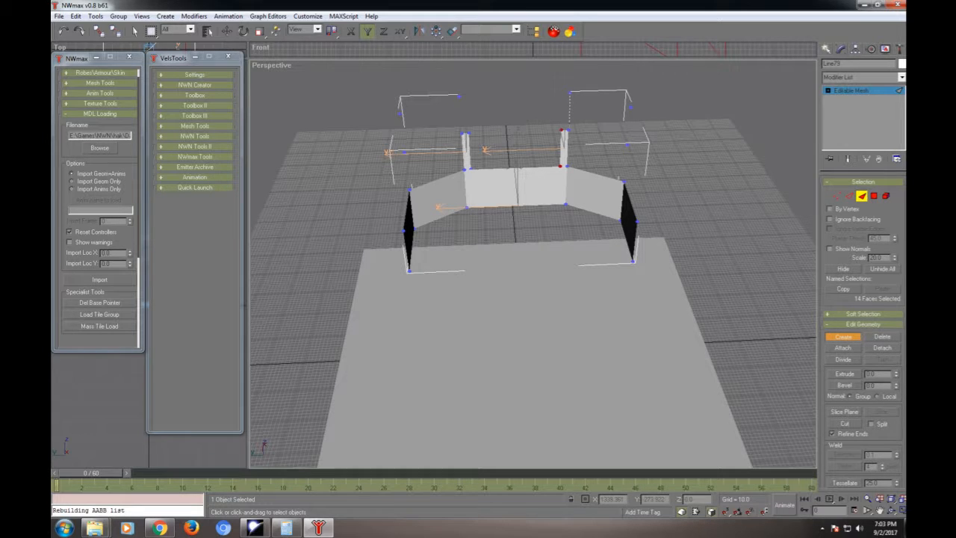
{"action": "left_click", "coordinate": [561, 130]}
{"action": "left_click", "coordinate": [626, 142]}
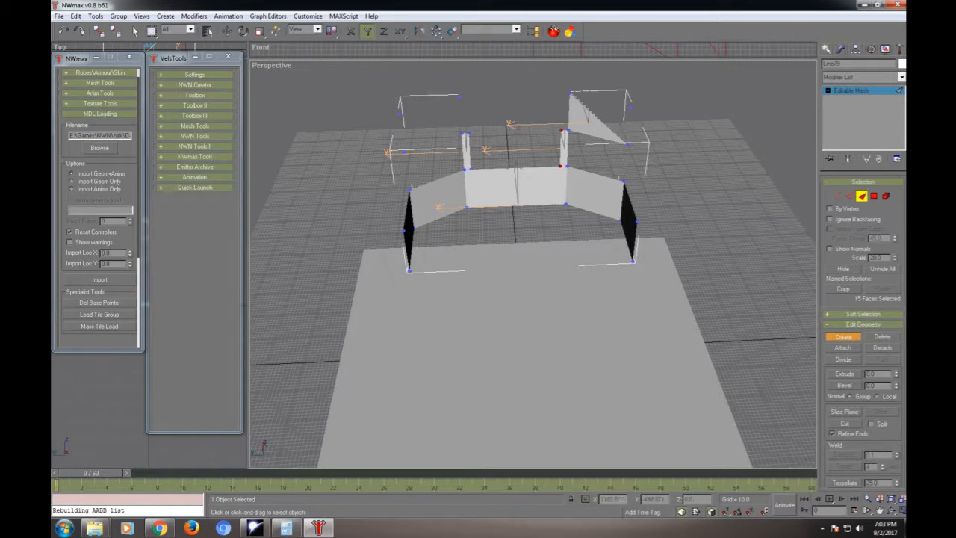
{"action": "left_click", "coordinate": [630, 108]}
{"action": "left_click", "coordinate": [625, 144]}
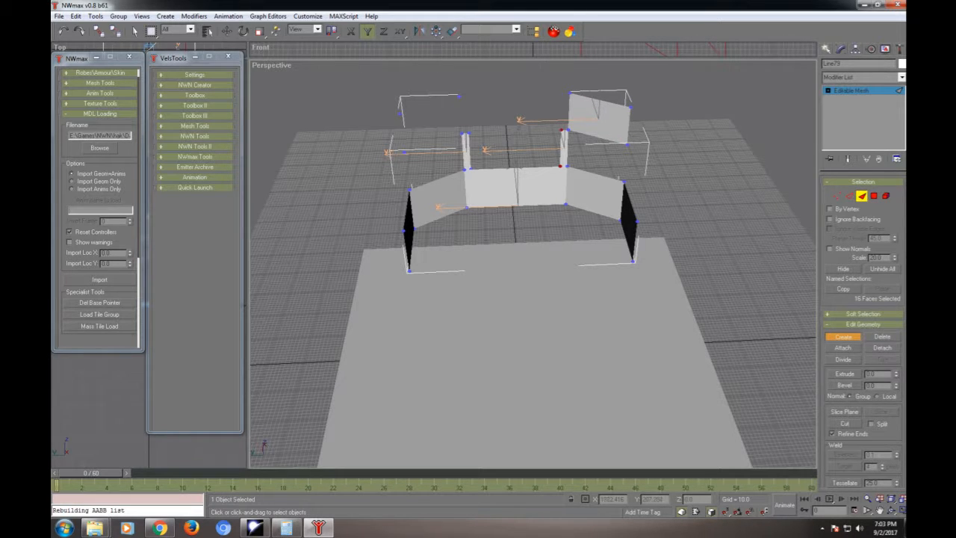
- Create two triangular faces to form the upper section of the rear wall above the opening
{"action": "left_click", "coordinate": [459, 96]}
{"action": "left_click", "coordinate": [462, 132]}
{"action": "left_click", "coordinate": [560, 129]}
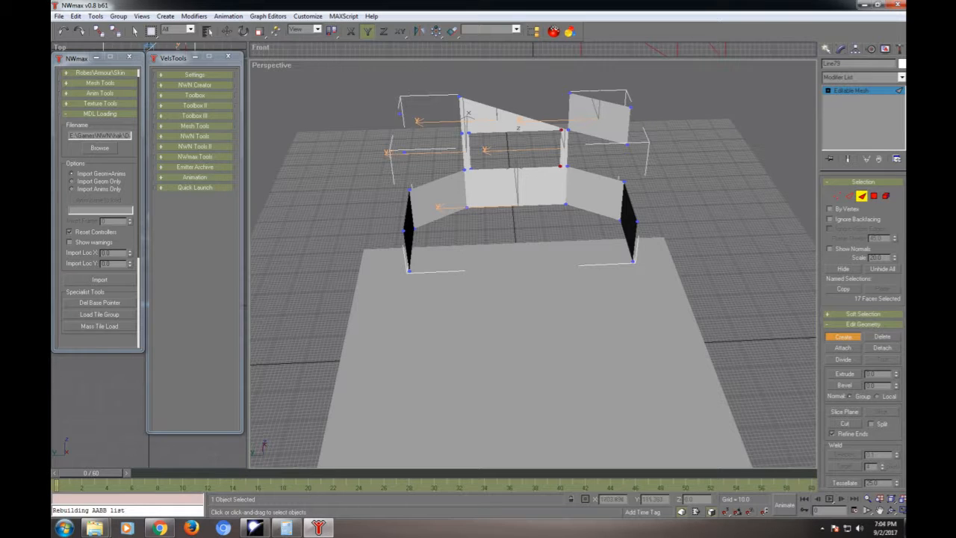
{"action": "left_click", "coordinate": [561, 130]}
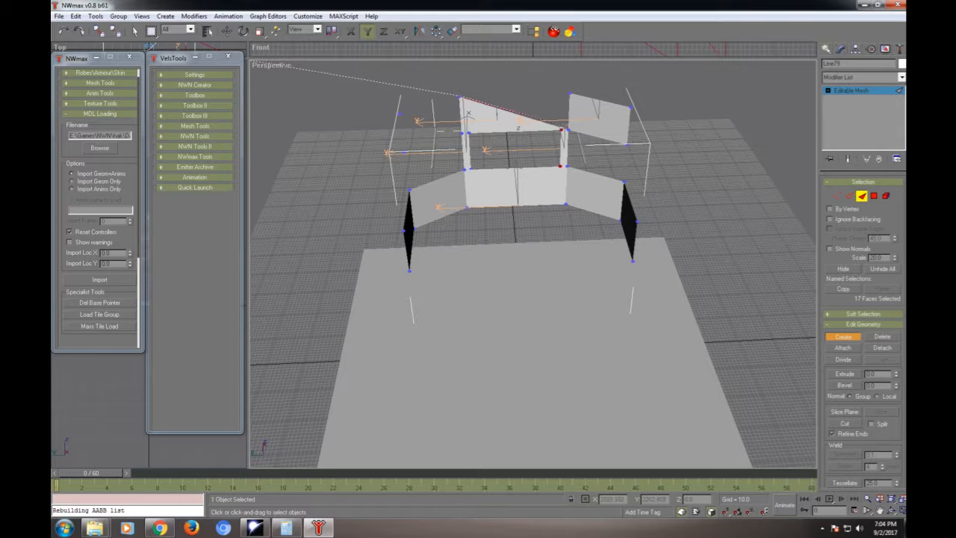
{"action": "left_click", "coordinate": [64, 31]}
{"action": "left_click", "coordinate": [63, 32]}
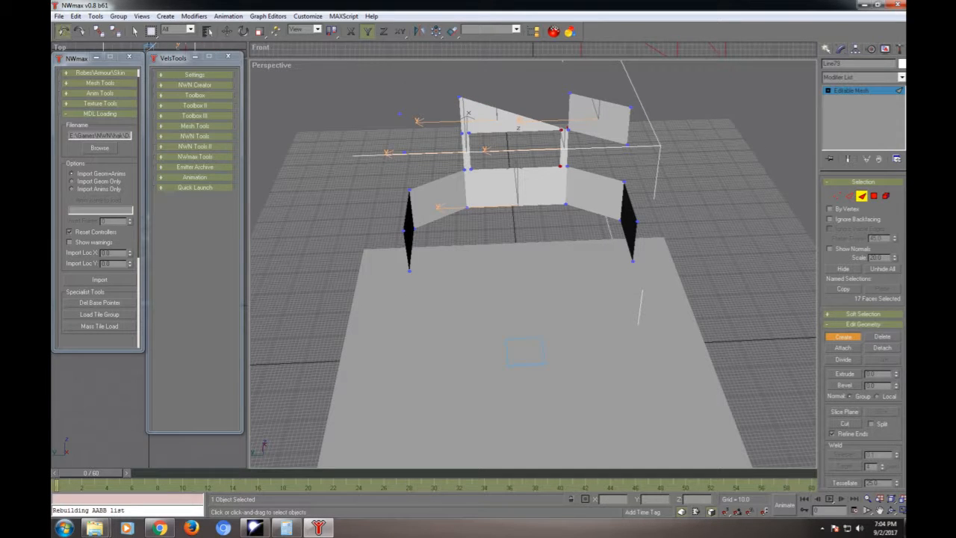
{"action": "left_click", "coordinate": [64, 31]}
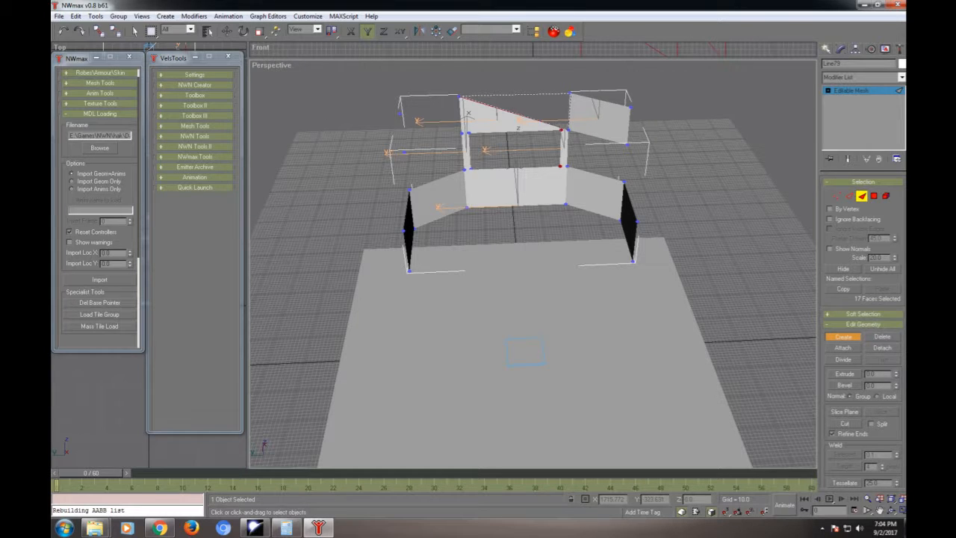
{"action": "left_click", "coordinate": [570, 93]}
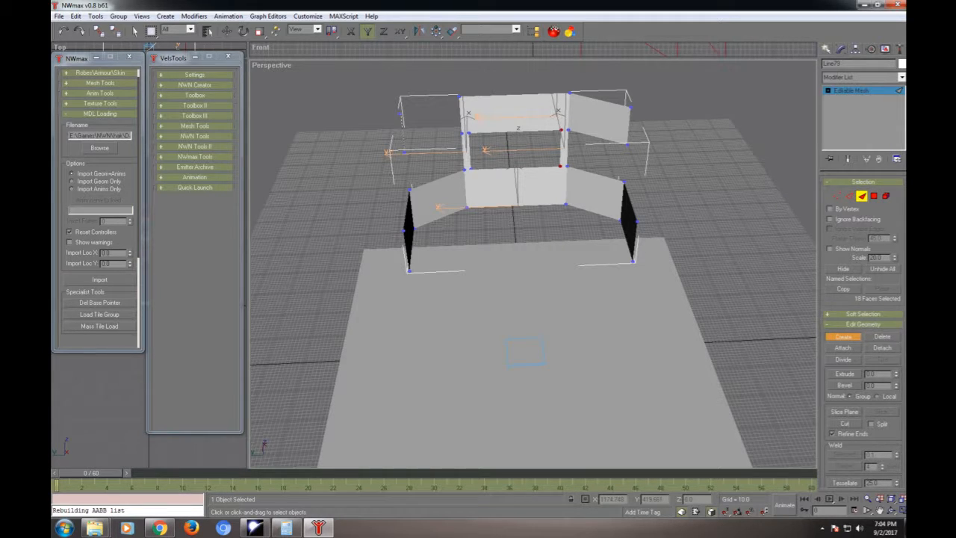
- Create two triangular faces to form the upper section of the left angled wall
{"action": "left_click", "coordinate": [401, 114]}
{"action": "left_click", "coordinate": [461, 134]}
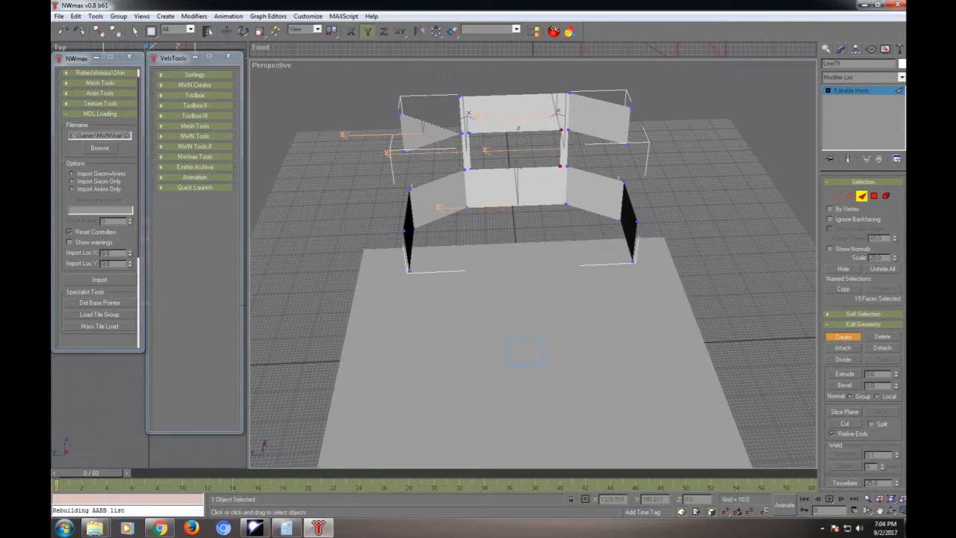
{"action": "left_click", "coordinate": [460, 134]}
{"action": "left_click", "coordinate": [459, 97]}
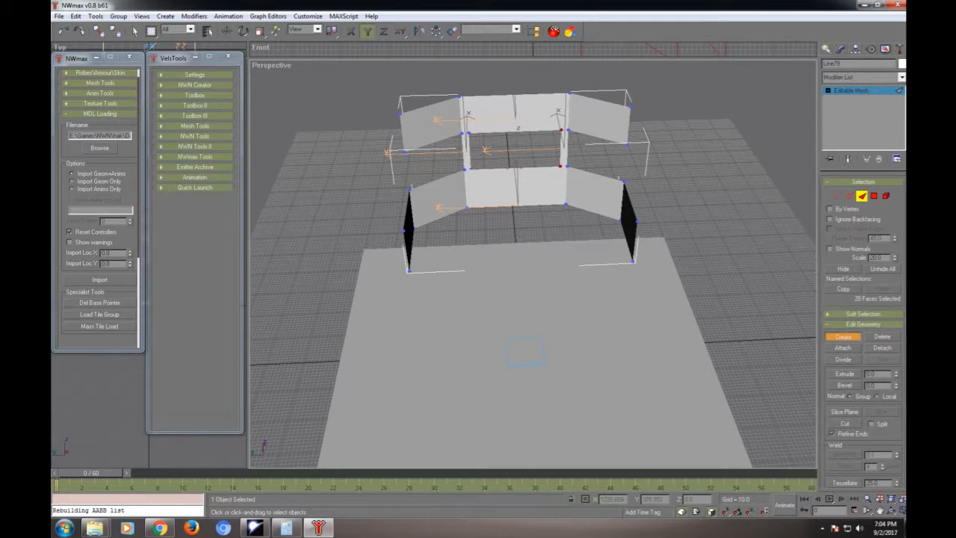
- Set the Z position of the four top vertices of the rear and angled walls to 700
{"action": "left_click", "coordinate": [837, 196]}
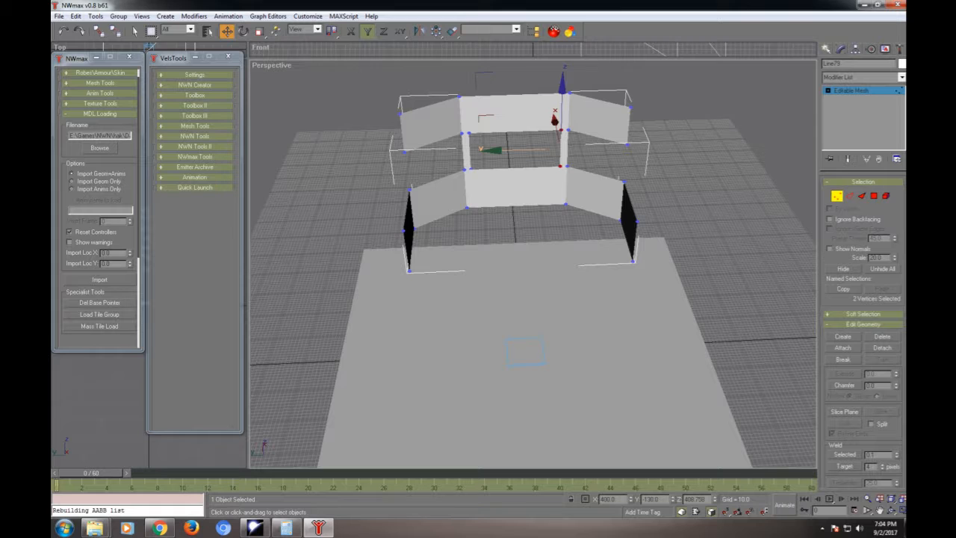
{"action": "left_click", "coordinate": [630, 108]}
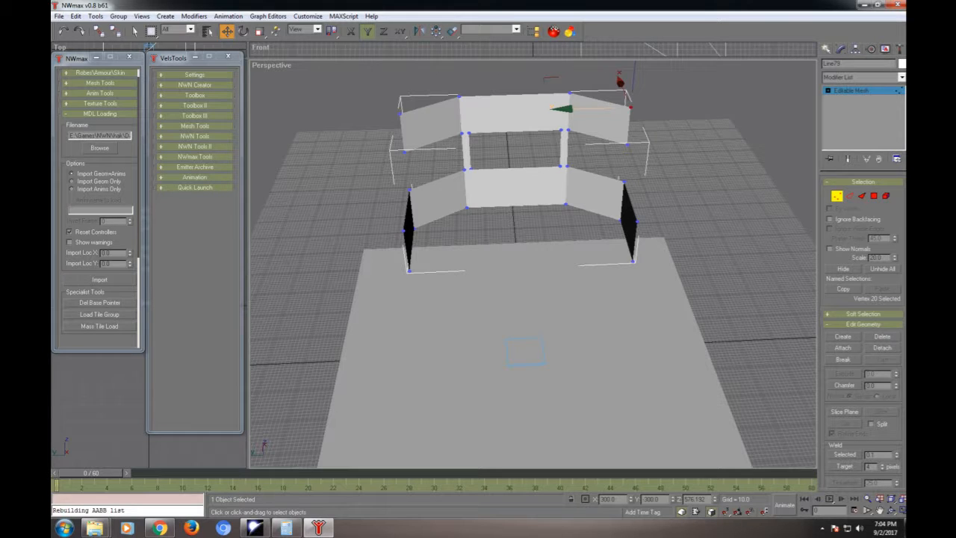
{"action": "left_click_drag", "start_coordinate": [379, 73], "coordinate": [685, 124]}
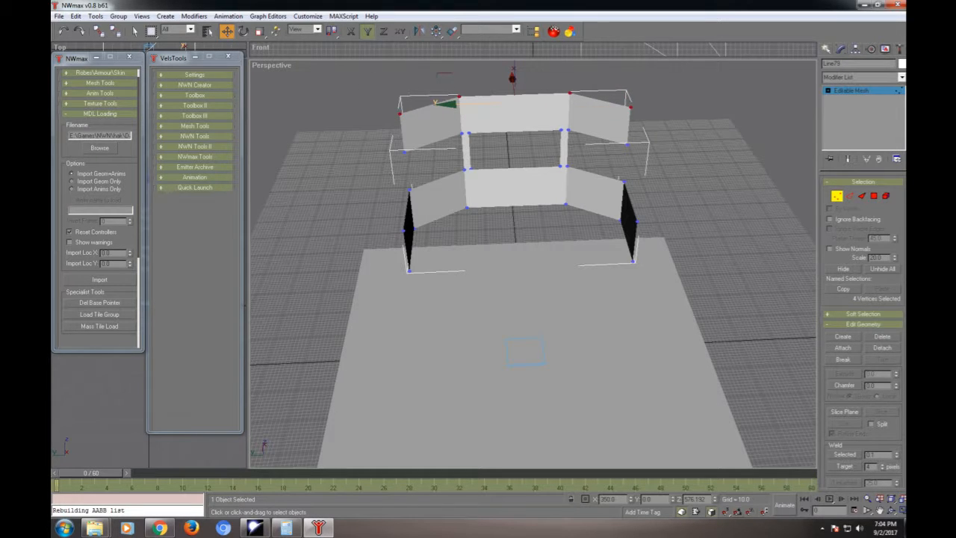
{"action": "double_click", "coordinate": [694, 499]}
{"action": "type", "text": "700"}
{"action": "key", "text": "Return"}
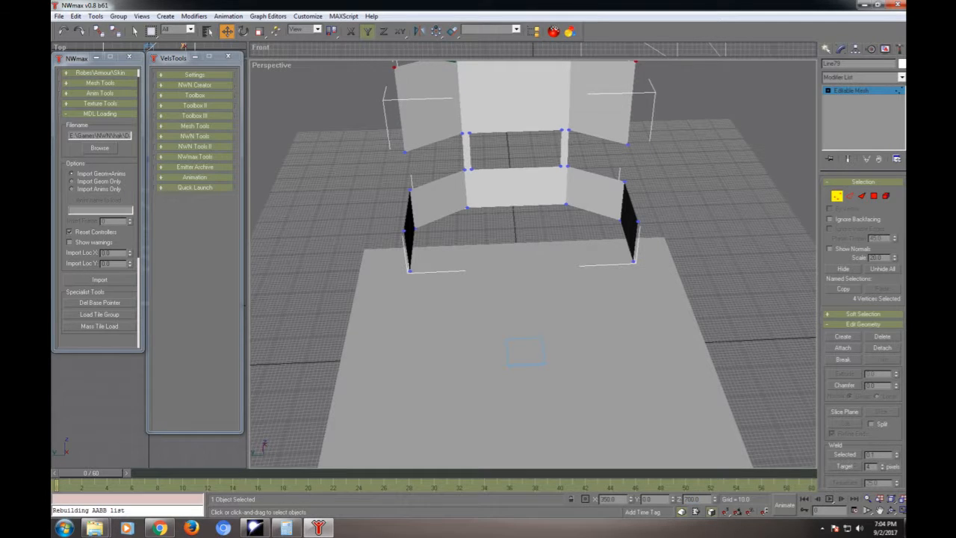
- Set the Z position of the front top vertex of each side wall to 700
{"action": "middle_click_drag", "start_coordinate": [525, 247], "coordinate": [498, 316]}
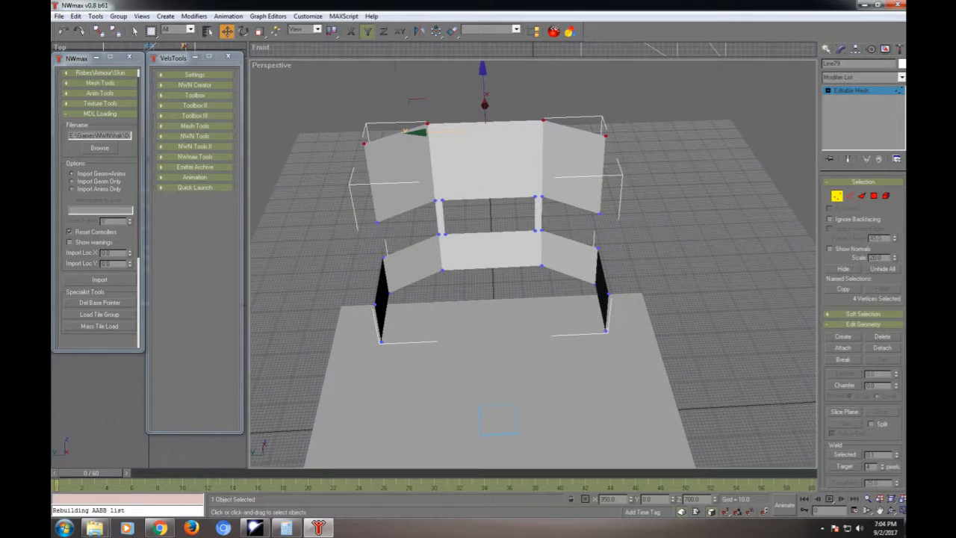
{"action": "left_click", "coordinate": [375, 304]}
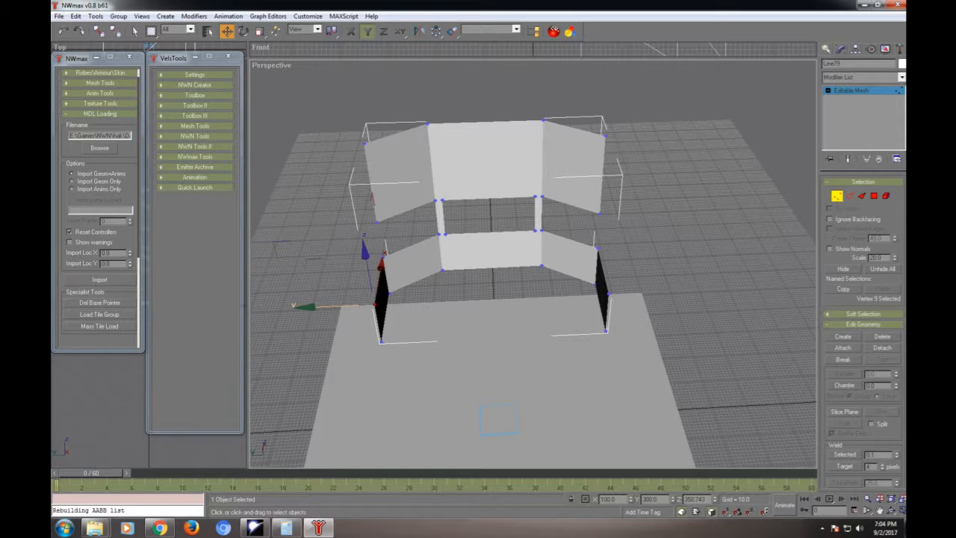
{"action": "left_click_drag", "start_coordinate": [300, 288], "coordinate": [640, 315]}
{"action": "left_click_drag", "start_coordinate": [299, 288], "coordinate": [292, 295]}
{"action": "double_click", "coordinate": [694, 499]}
{"action": "type", "text": "700"}
{"action": "key", "text": "Return"}
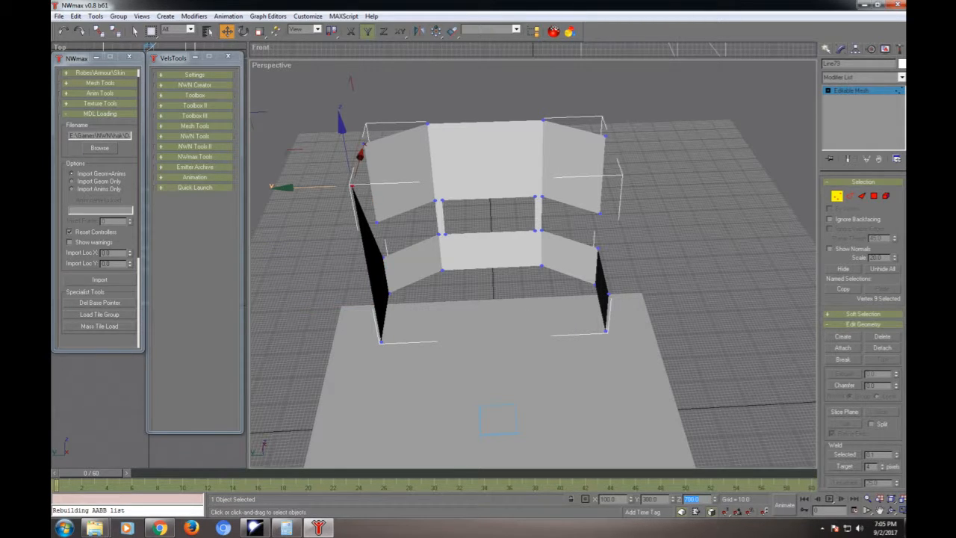
{"action": "left_click", "coordinate": [607, 295]}
{"action": "double_click", "coordinate": [695, 499]}
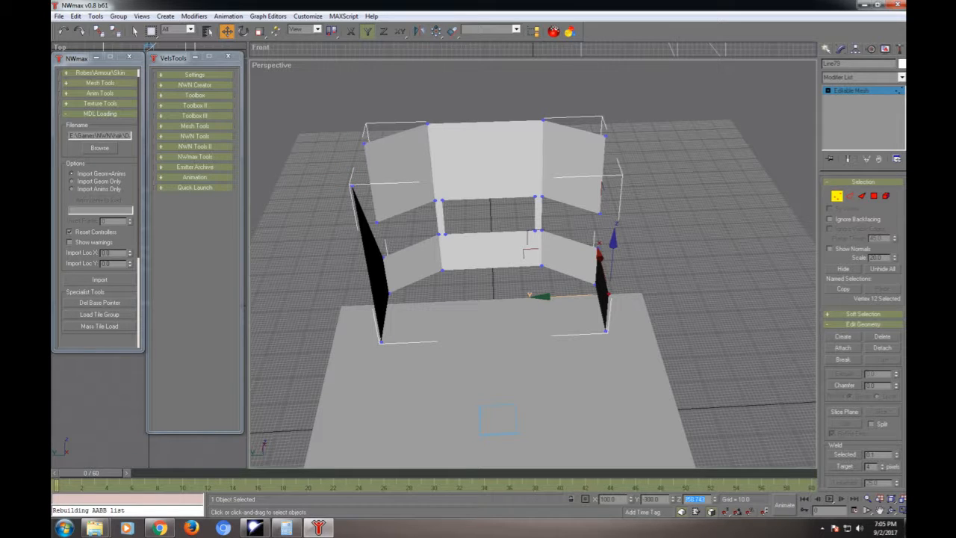
{"action": "type", "text": "700"}
{"action": "key", "text": "Return"}
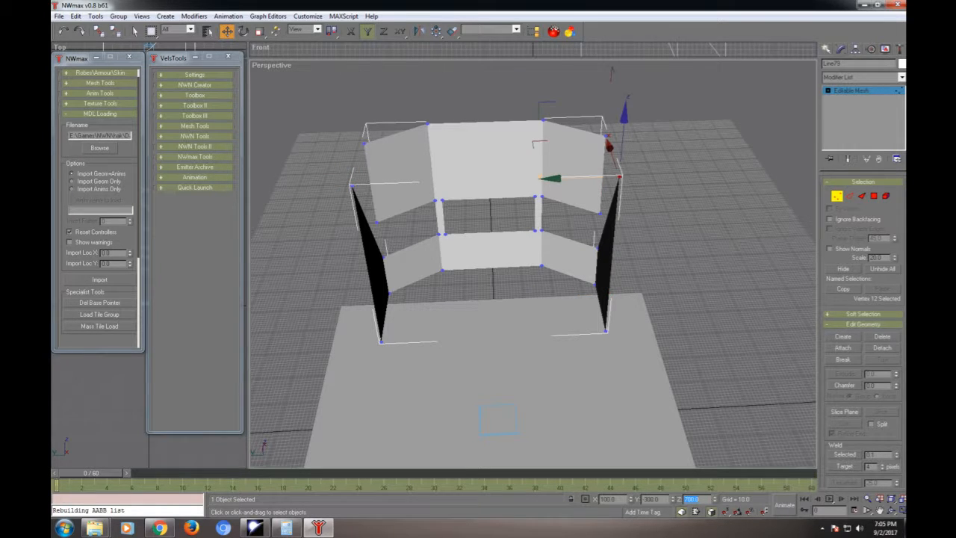
- Create a face joining the left side wall's raised front corner to the top of the adjacent angled wall
{"action": "scroll", "coordinate": [545, 297], "scroll_direction": "up", "scroll_amount": 4}
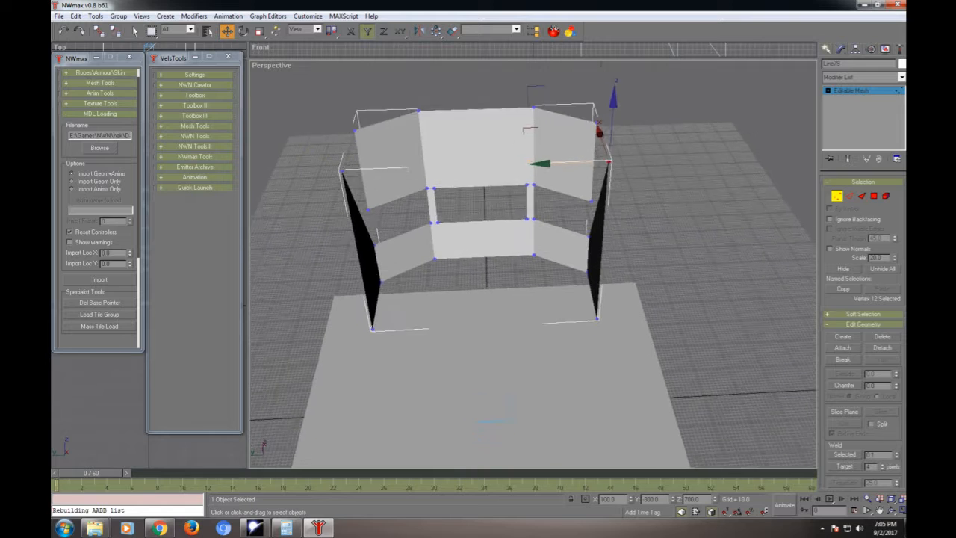
{"action": "middle_click_drag", "start_coordinate": [545, 297], "coordinate": [586, 374], "text": "alt"}
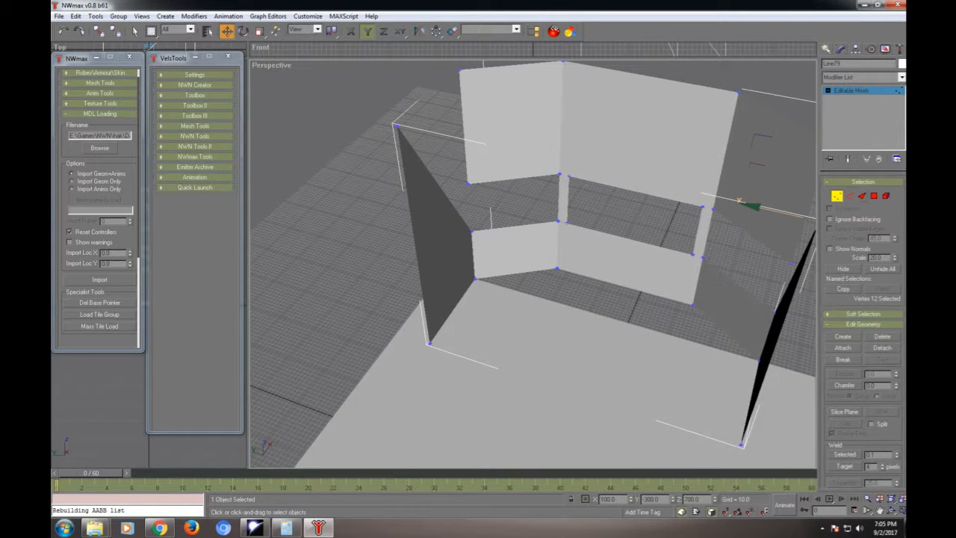
{"action": "key", "text": "3"}
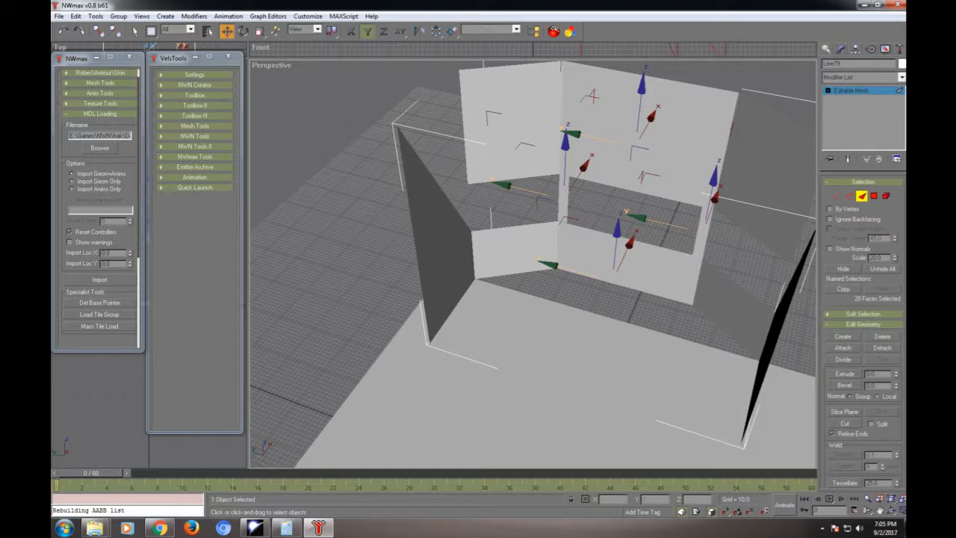
{"action": "left_click", "coordinate": [842, 336]}
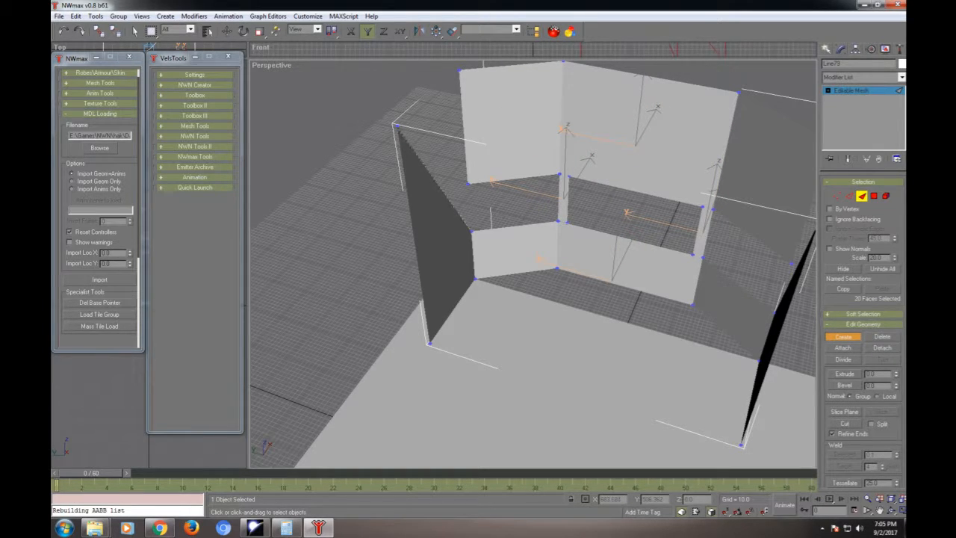
{"action": "left_click", "coordinate": [395, 127]}
{"action": "left_click", "coordinate": [460, 70]}
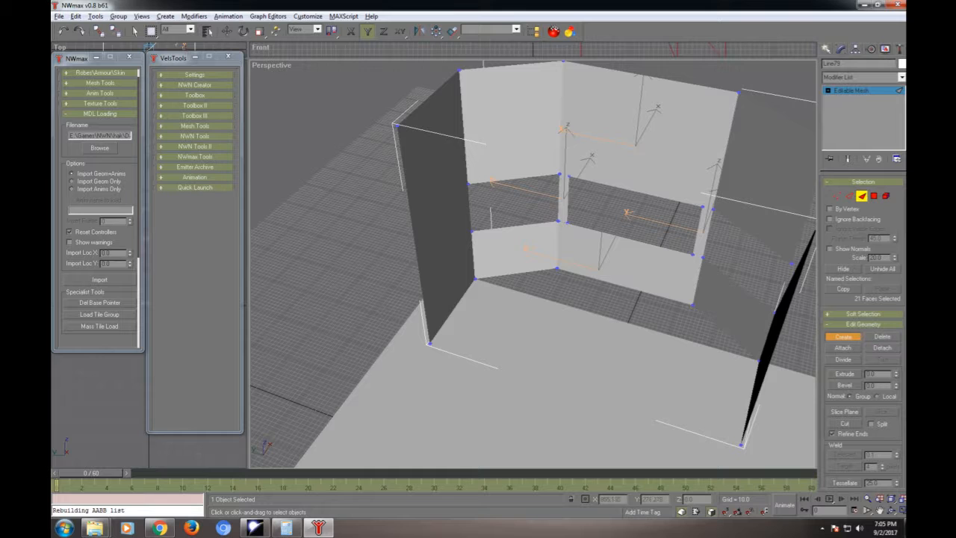
- Create the matching upper face on the opposite side wall, up to the top of its adjacent angled wall
{"action": "middle_click_drag", "start_coordinate": [522, 224], "coordinate": [618, 255], "text": "alt"}
{"action": "left_click", "coordinate": [734, 133]}
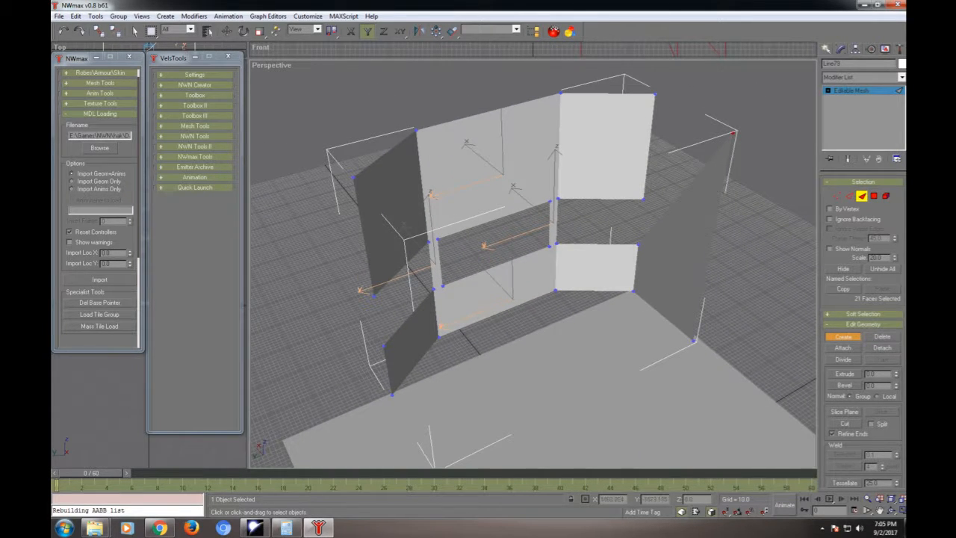
{"action": "left_click", "coordinate": [655, 94]}
{"action": "left_click", "coordinate": [733, 133]}
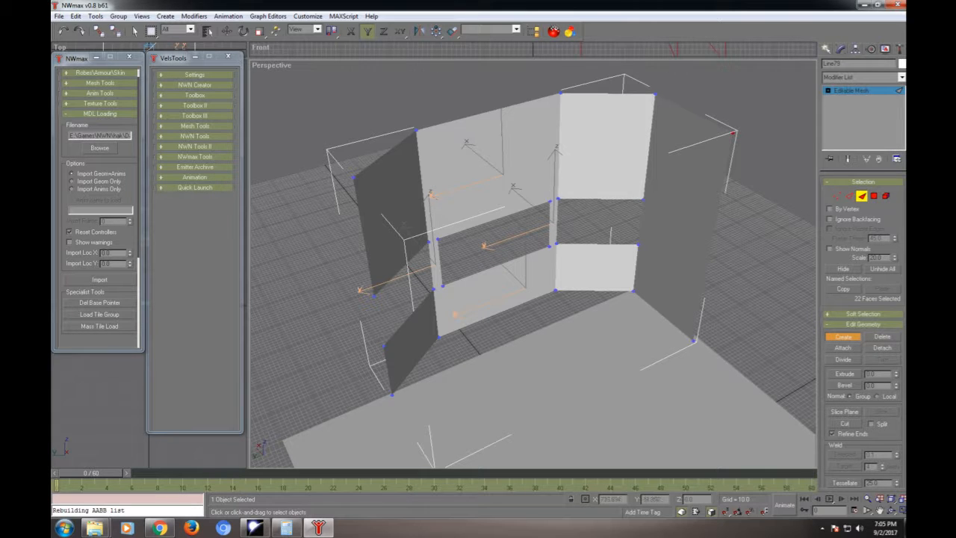
- Set the Z position of all six bottom wall vertices to 0 so the walls reach floor level
{"action": "middle_click_drag", "start_coordinate": [553, 254], "coordinate": [313, 267], "text": "alt"}
{"action": "middle_click_drag", "start_coordinate": [448, 239], "coordinate": [728, 289], "text": "alt"}
{"action": "middle_click_drag", "start_coordinate": [721, 369], "coordinate": [651, 367], "text": "alt"}
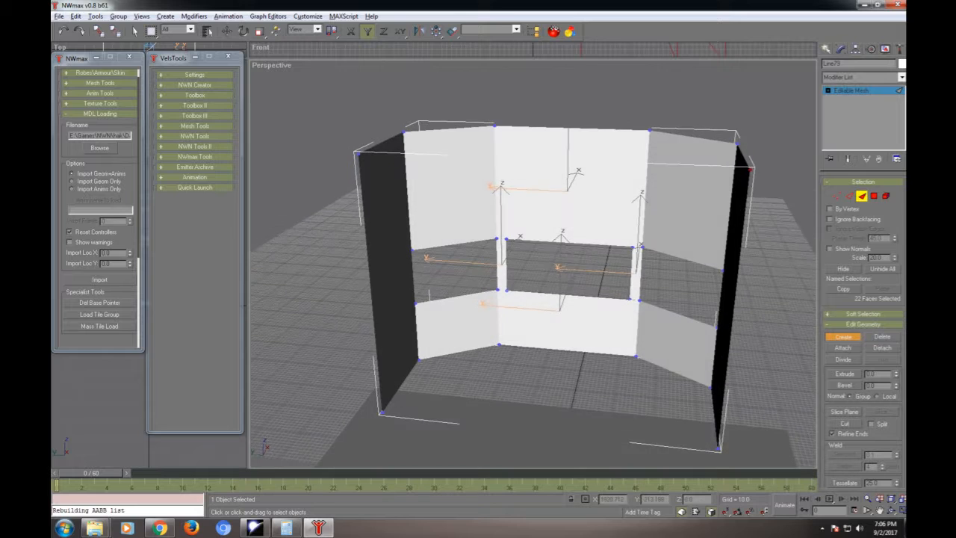
{"action": "scroll", "coordinate": [651, 367], "scroll_direction": "down", "scroll_amount": 5}
{"action": "key", "text": "w"}
{"action": "key", "text": "1"}
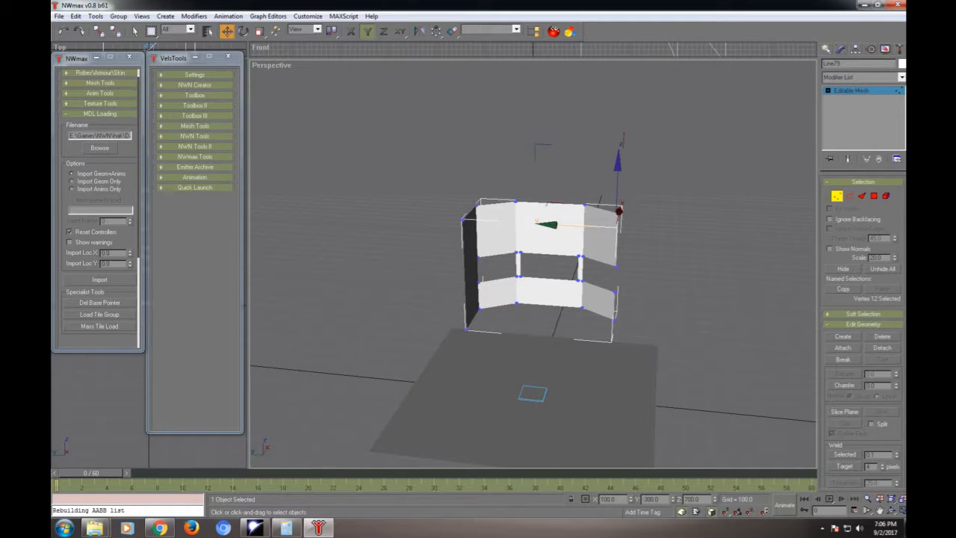
{"action": "key", "text": "l"}
{"action": "key", "text": "p"}
{"action": "middle_click_drag", "start_coordinate": [543, 343], "coordinate": [539, 344], "text": "alt"}
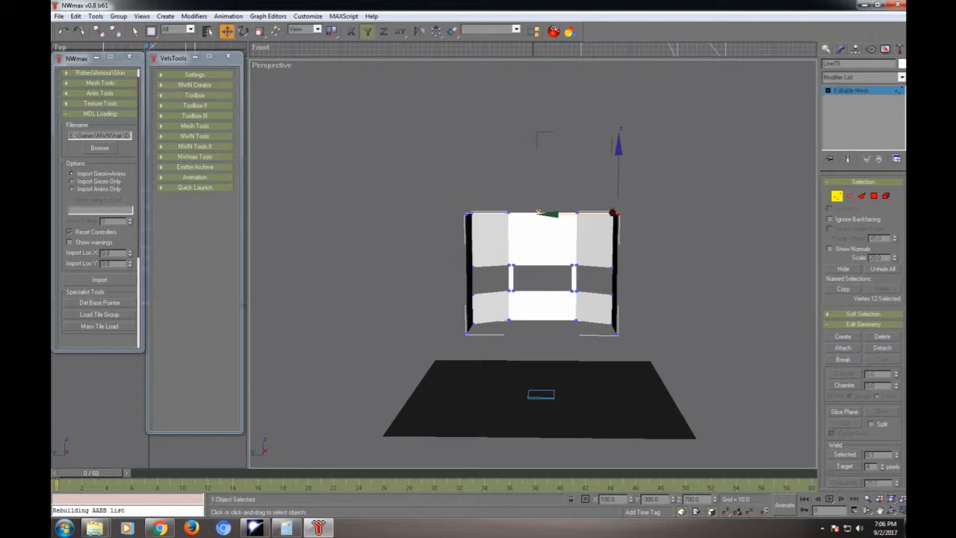
{"action": "left_click_drag", "start_coordinate": [419, 317], "coordinate": [648, 362]}
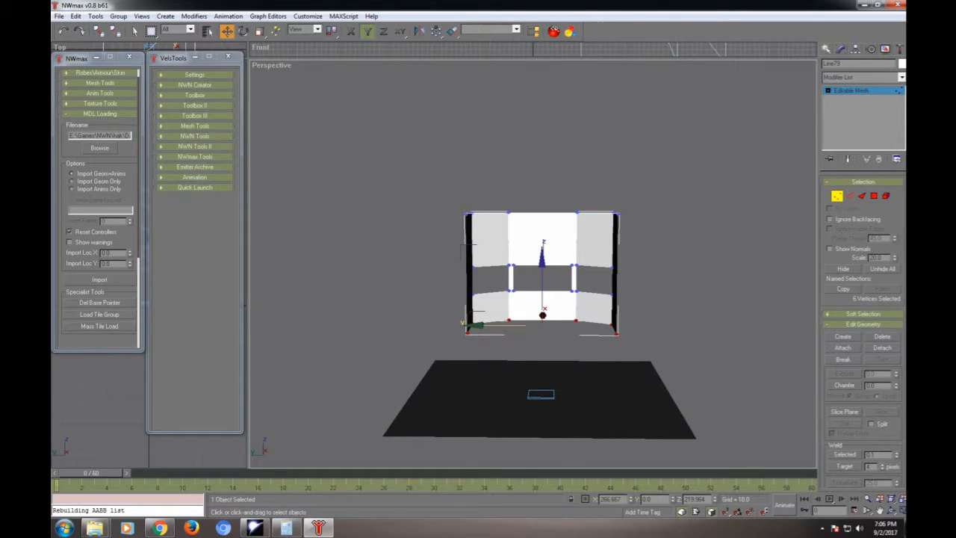
{"action": "double_click", "coordinate": [695, 499]}
{"action": "type", "text": "0"}
{"action": "key", "text": "Return"}
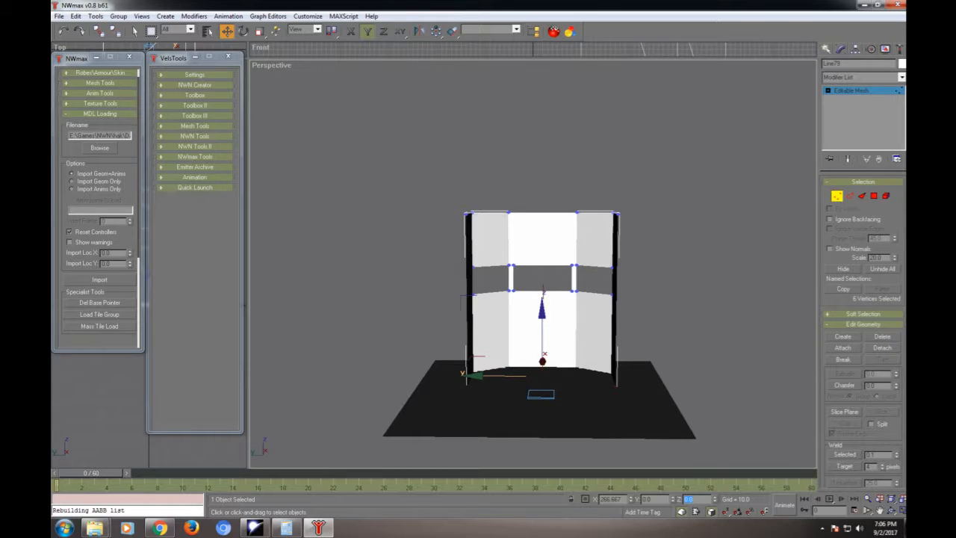
- Move the twelve middle vertices around the wall opening straight down along Z, keeping the opening's height
{"action": "left_click_drag", "start_coordinate": [416, 258], "coordinate": [640, 316]}
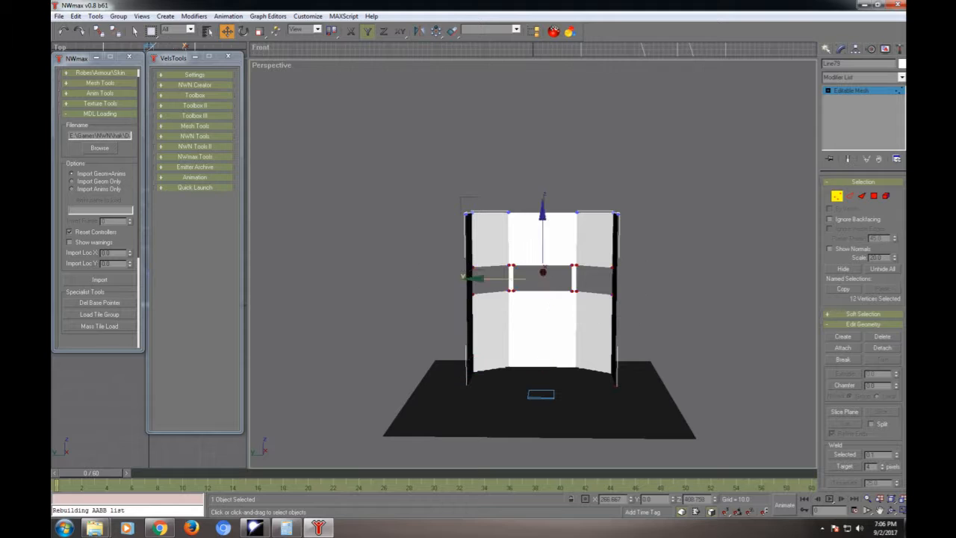
{"action": "left_click_drag", "start_coordinate": [543, 241], "coordinate": [542, 289]}
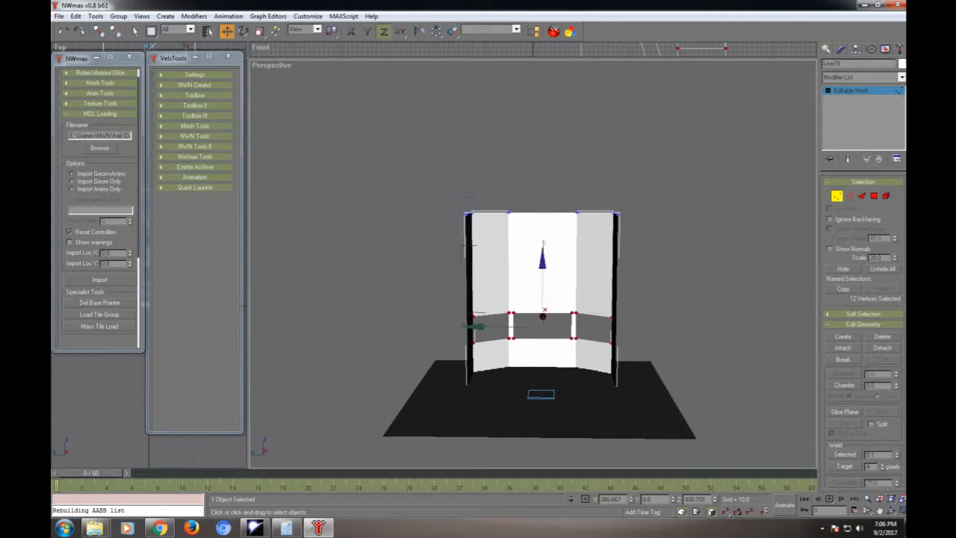
- Select the six top vertices of the walls and set their Z position to 500
{"action": "left_click", "coordinate": [402, 180]}
{"action": "left_click_drag", "start_coordinate": [402, 179], "coordinate": [656, 245]}
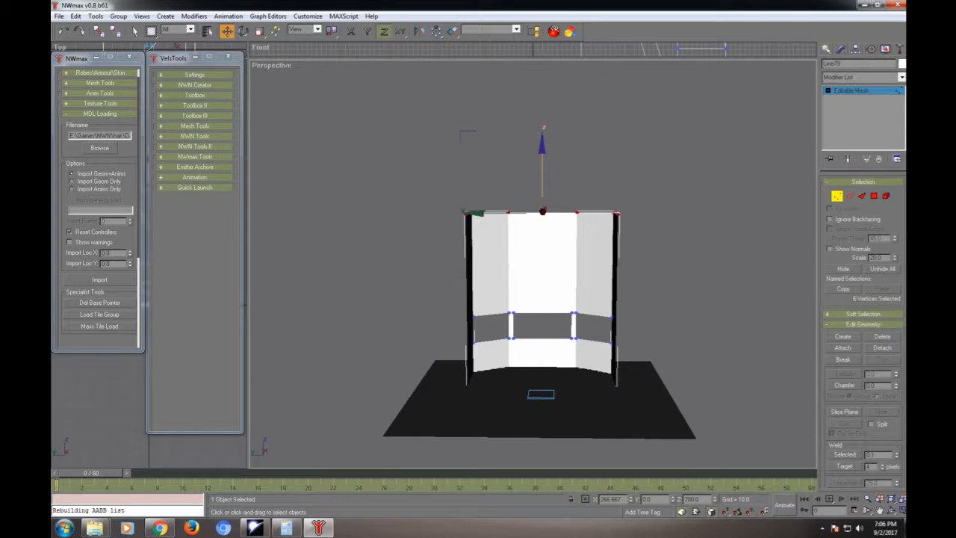
{"action": "double_click", "coordinate": [692, 498]}
{"action": "type", "text": "500"}
{"action": "key", "text": "Return"}
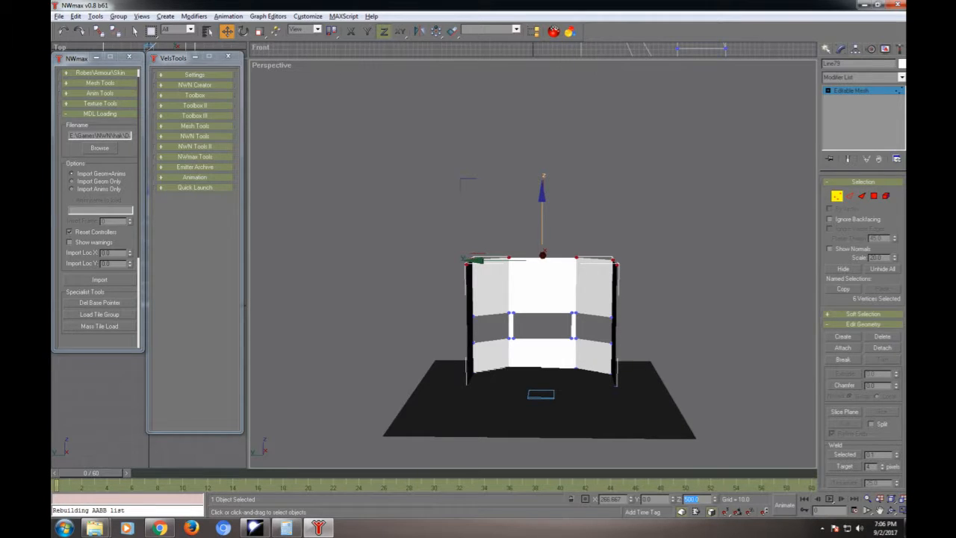
- Clone the front edge vertices of the side wall at Y -300 outward along Y to about -606, as an element
{"action": "middle_click_drag", "start_coordinate": [534, 299], "coordinate": [590, 317], "text": "alt"}
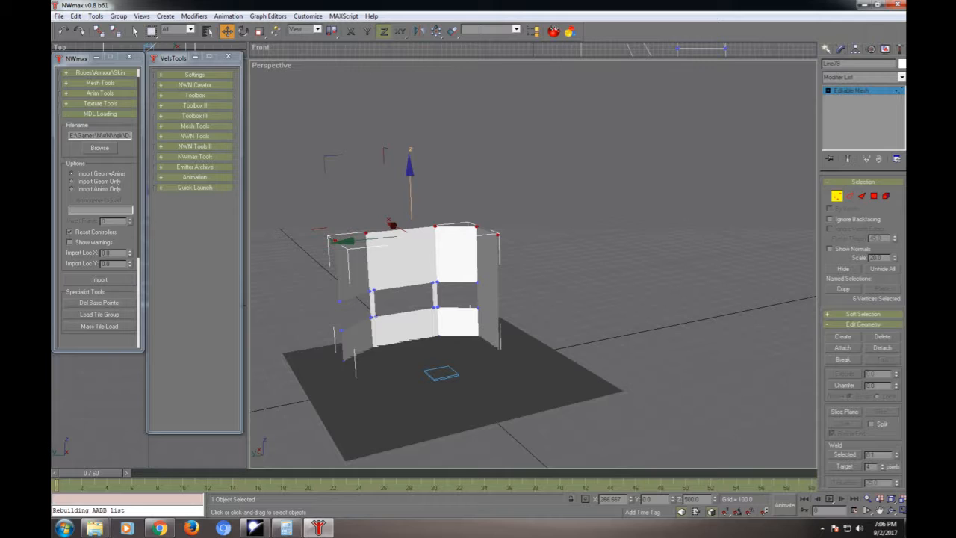
{"action": "left_click_drag", "start_coordinate": [553, 213], "coordinate": [493, 384]}
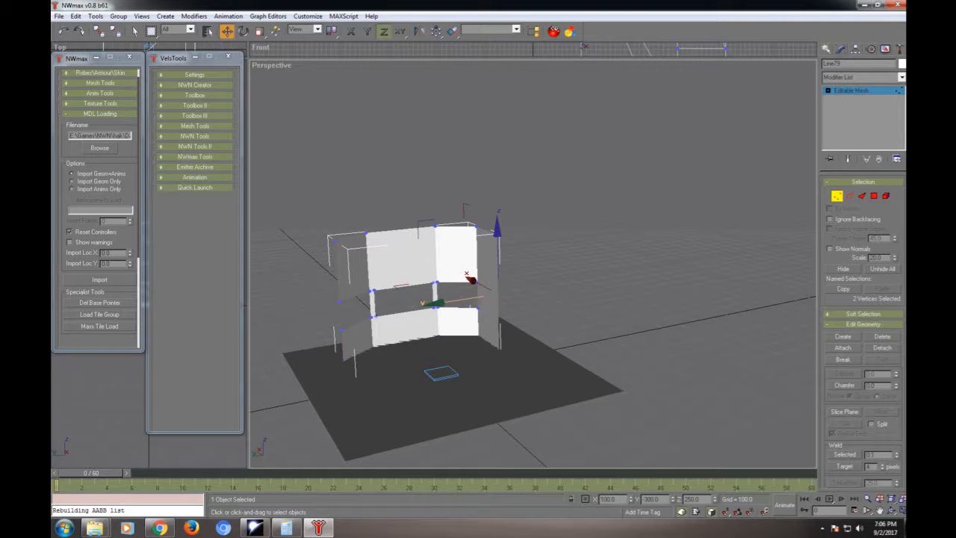
{"action": "left_click_drag", "start_coordinate": [469, 277], "coordinate": [566, 265], "text": "shift"}
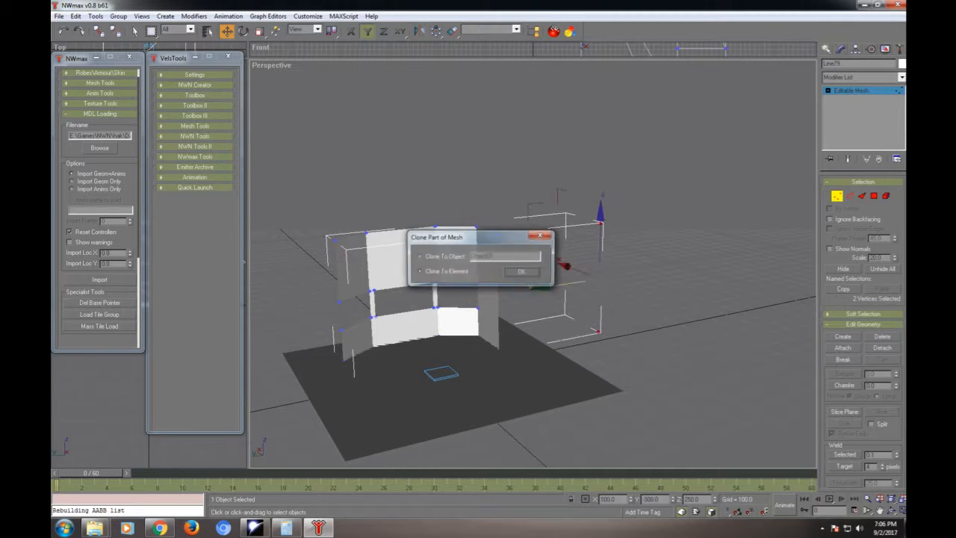
{"action": "left_click", "coordinate": [521, 271]}
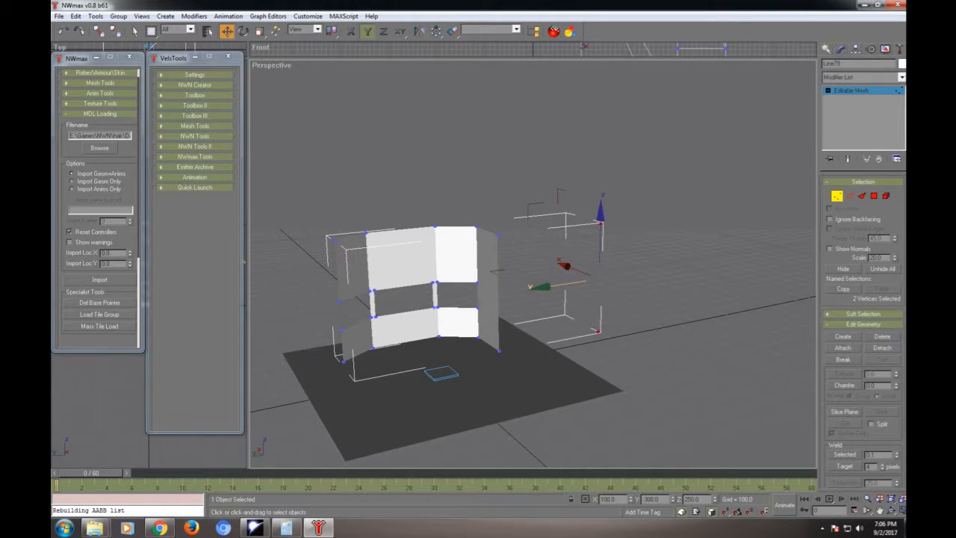
- Create two triangular faces joining that side wall's front edge to the two cloned vertices, forming a rectangular wall panel
{"action": "key", "text": "3"}
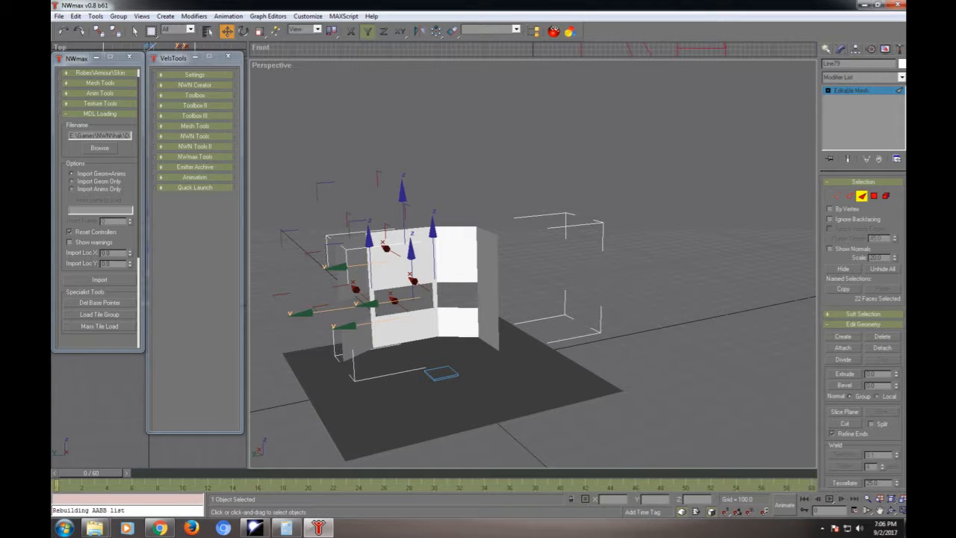
{"action": "left_click", "coordinate": [843, 336]}
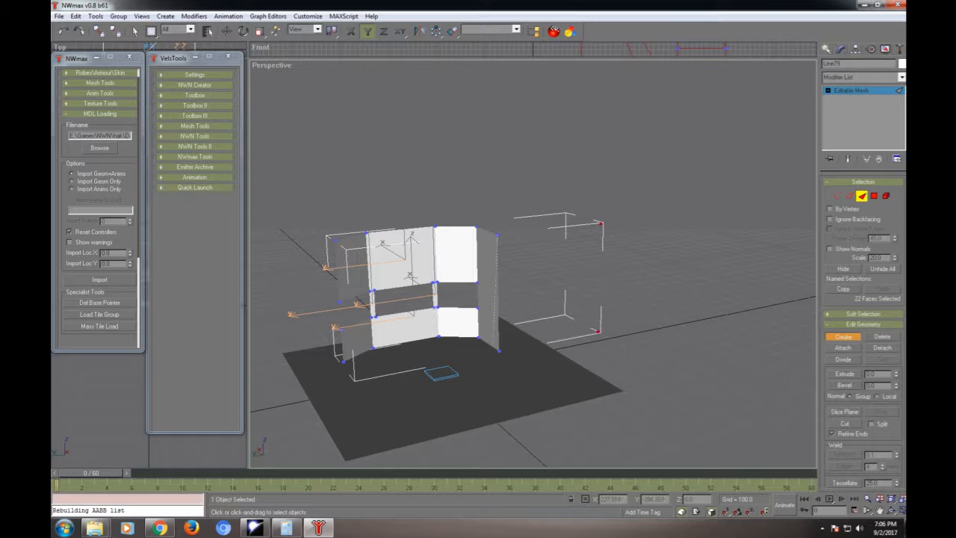
{"action": "left_click", "coordinate": [500, 351]}
{"action": "left_click", "coordinate": [597, 331]}
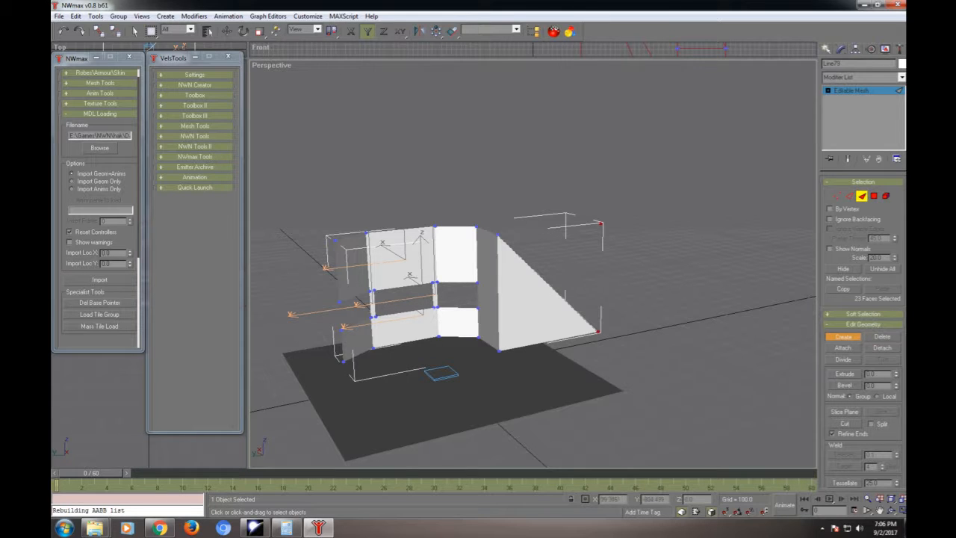
{"action": "left_click", "coordinate": [587, 318]}
{"action": "left_click", "coordinate": [600, 222]}
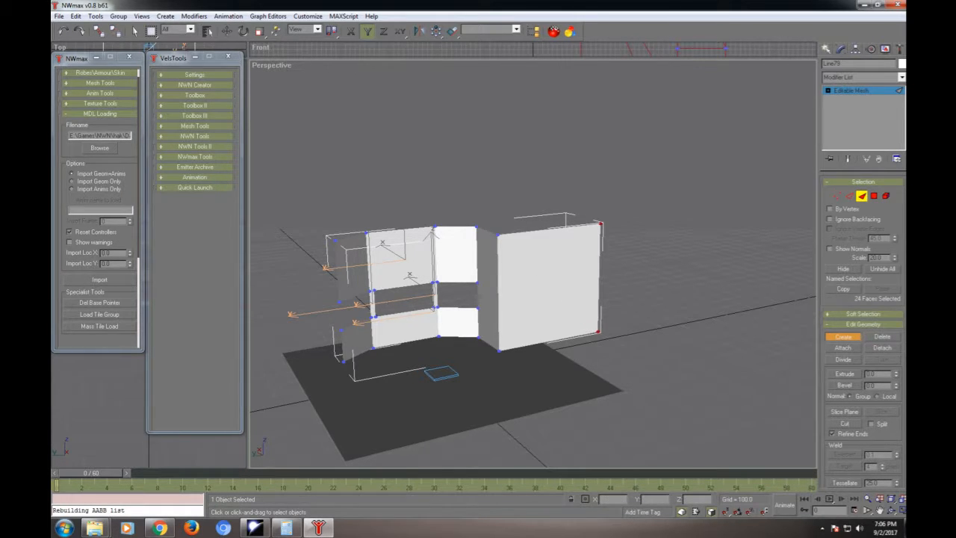
- Set the Y position of the new panel's two outer vertices to -500
{"action": "key", "text": "w"}
{"action": "key", "text": "1"}
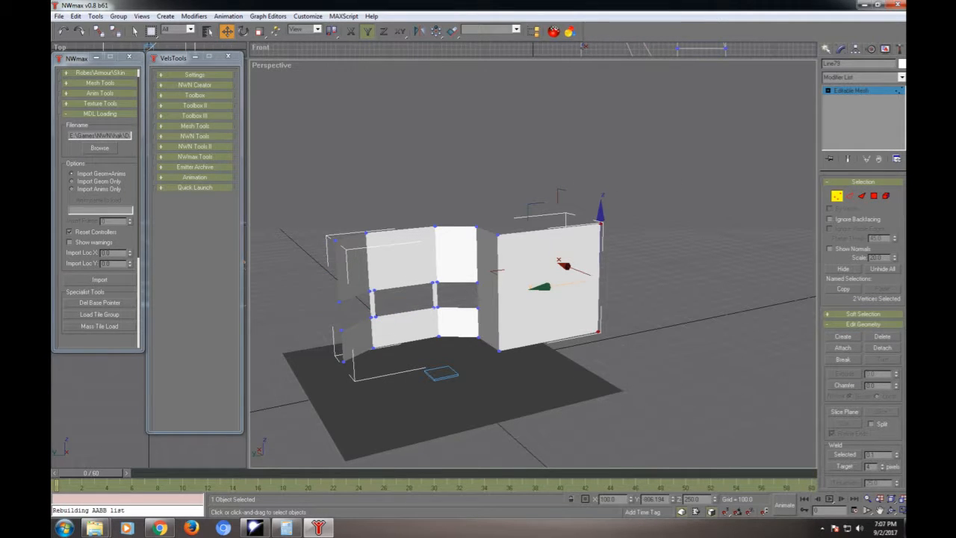
{"action": "double_click", "coordinate": [654, 499]}
{"action": "key", "text": "BackSpace"}
{"action": "type", "text": "500"}
{"action": "key", "text": "Return"}
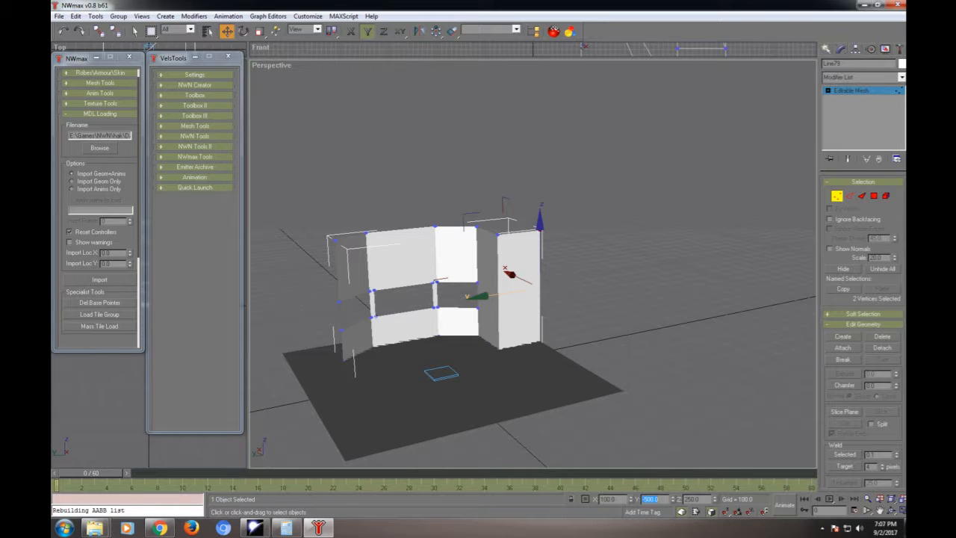
- Clone the opposite side wall's front edge vertices outward along Y to about 746, as an element
{"action": "middle_click_drag", "start_coordinate": [567, 298], "coordinate": [447, 298], "text": "alt"}
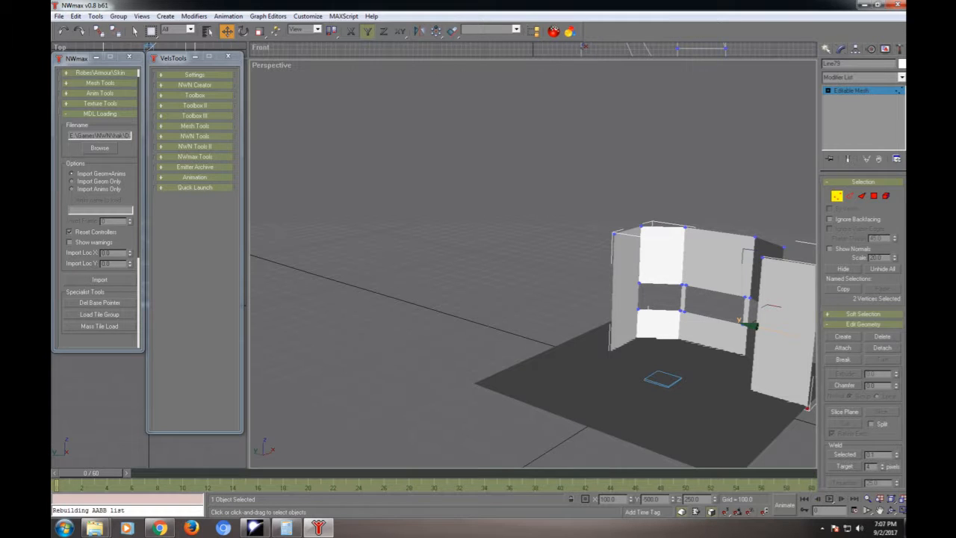
{"action": "left_click_drag", "start_coordinate": [565, 191], "coordinate": [621, 381]}
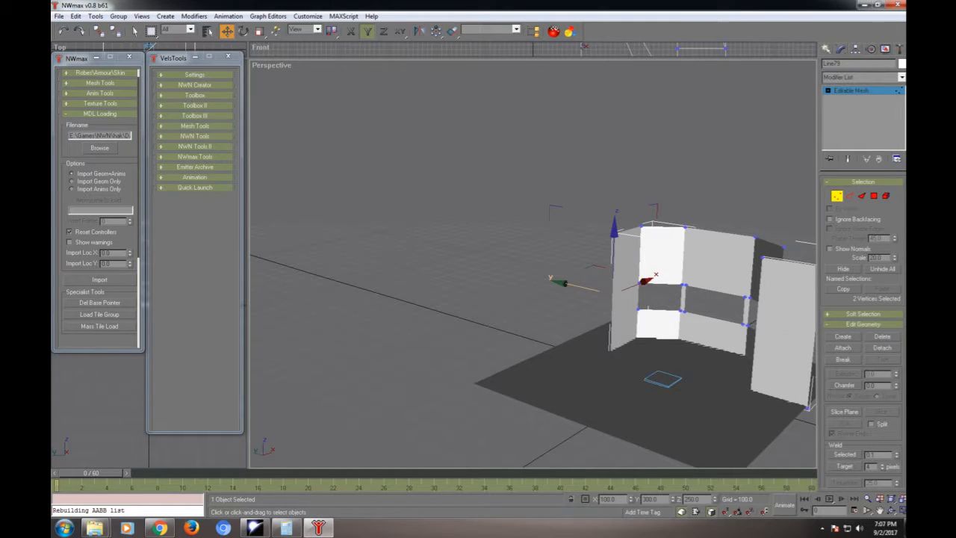
{"action": "left_click_drag", "start_coordinate": [579, 286], "coordinate": [493, 278], "text": "shift"}
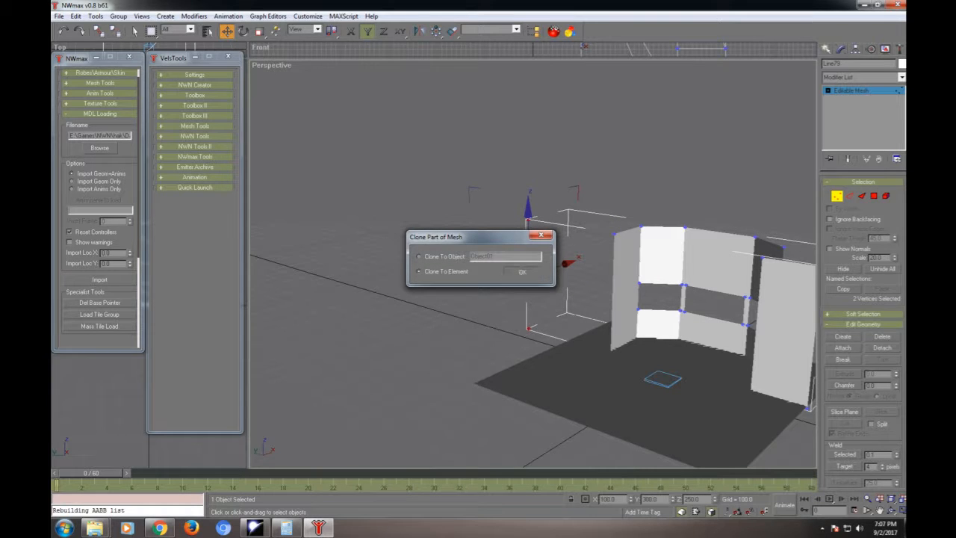
{"action": "left_click", "coordinate": [522, 272]}
- Create two triangular faces between the cloned vertices and the front edge of the side wall at Y 300
{"action": "key", "text": "3"}
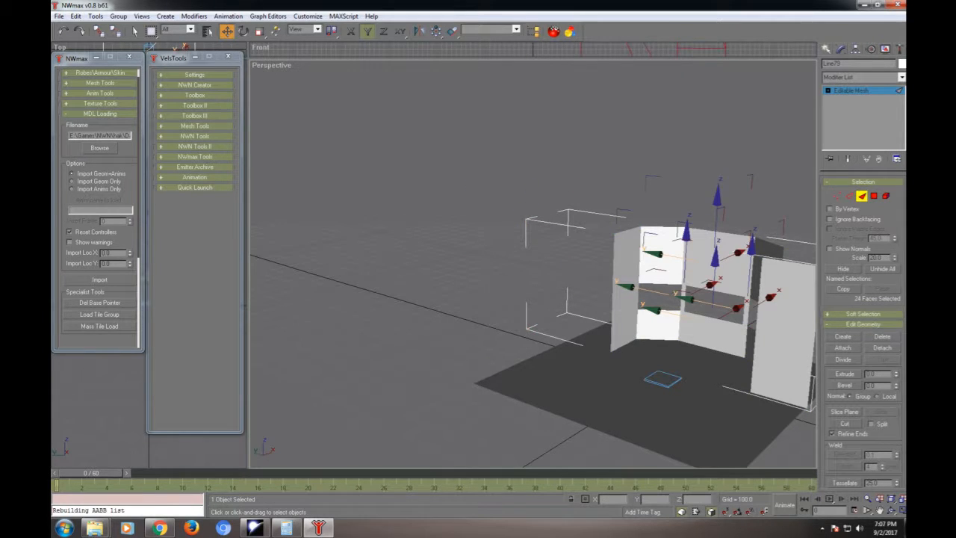
{"action": "left_click", "coordinate": [843, 337]}
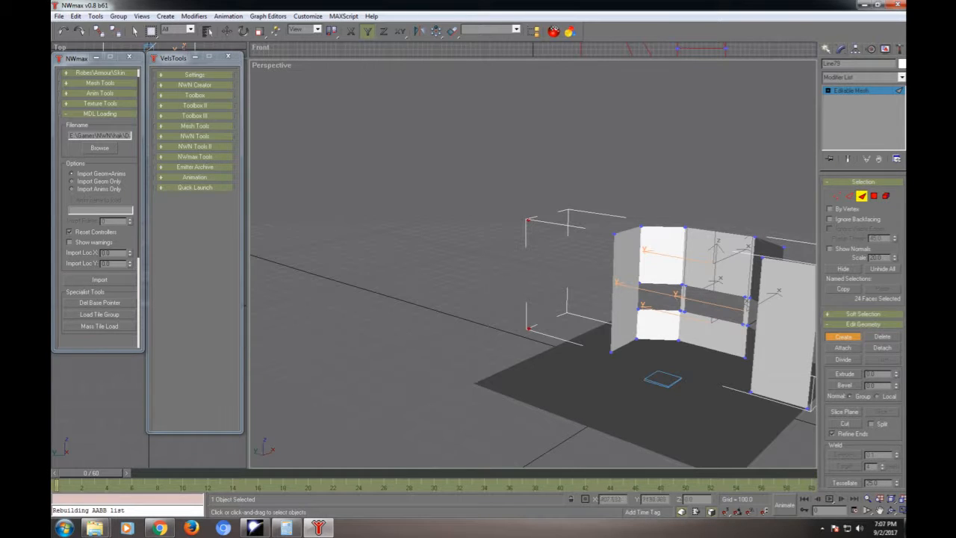
{"action": "left_click", "coordinate": [528, 328]}
{"action": "left_click", "coordinate": [528, 220]}
{"action": "left_click", "coordinate": [610, 351]}
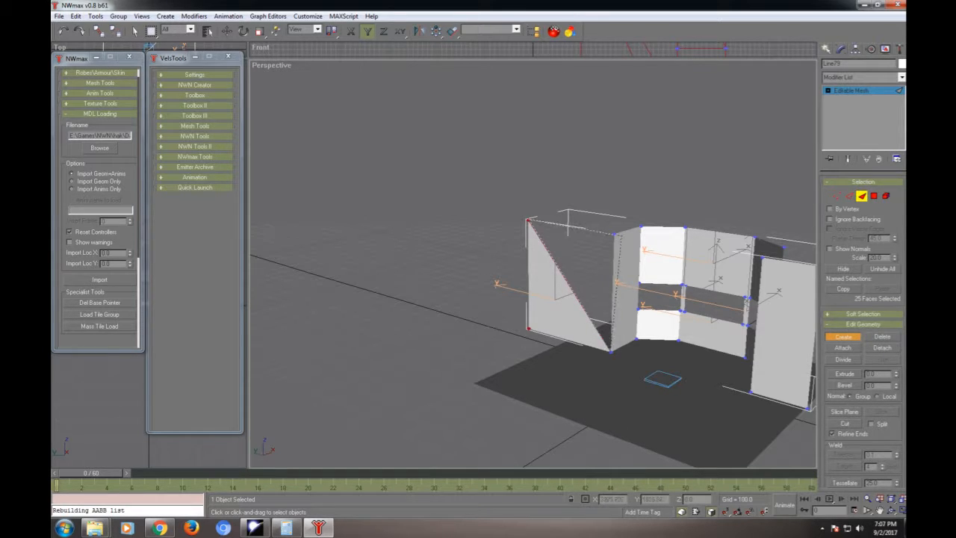
{"action": "left_click", "coordinate": [615, 234]}
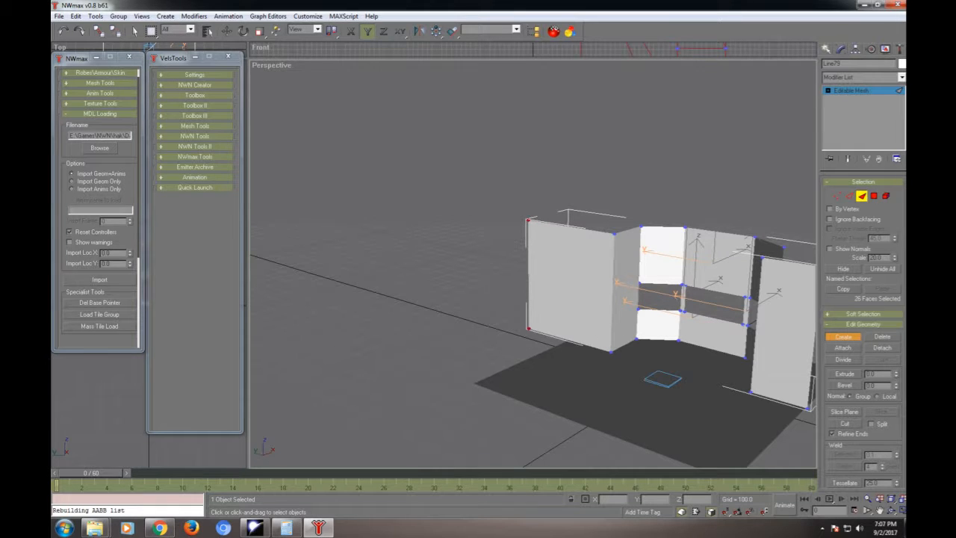
- Set the Y position of this panel's two outer vertices to 500 and leave vertex editing
{"action": "key", "text": "1"}
{"action": "key", "text": "w"}
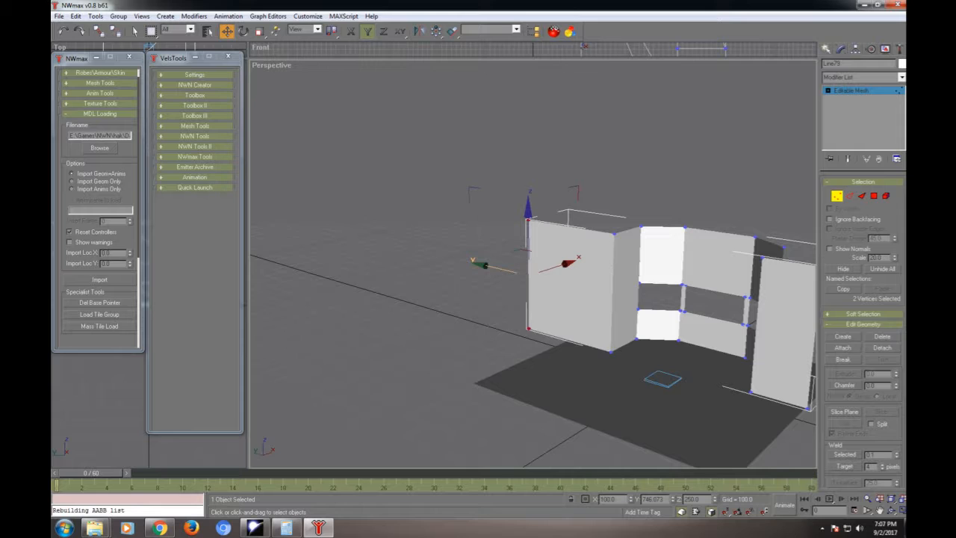
{"action": "double_click", "coordinate": [653, 499]}
{"action": "type", "text": "500"}
{"action": "key", "text": "Return"}
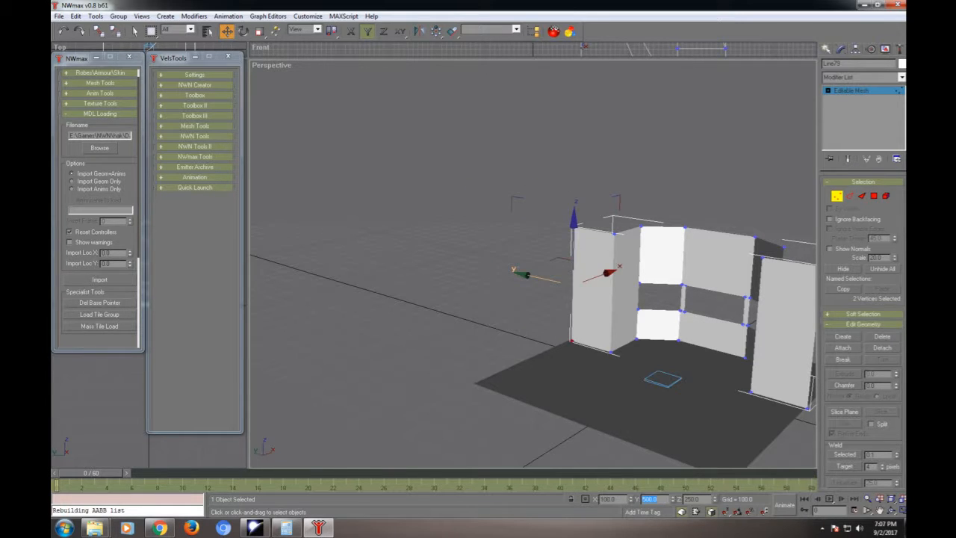
{"action": "key", "text": "1"}
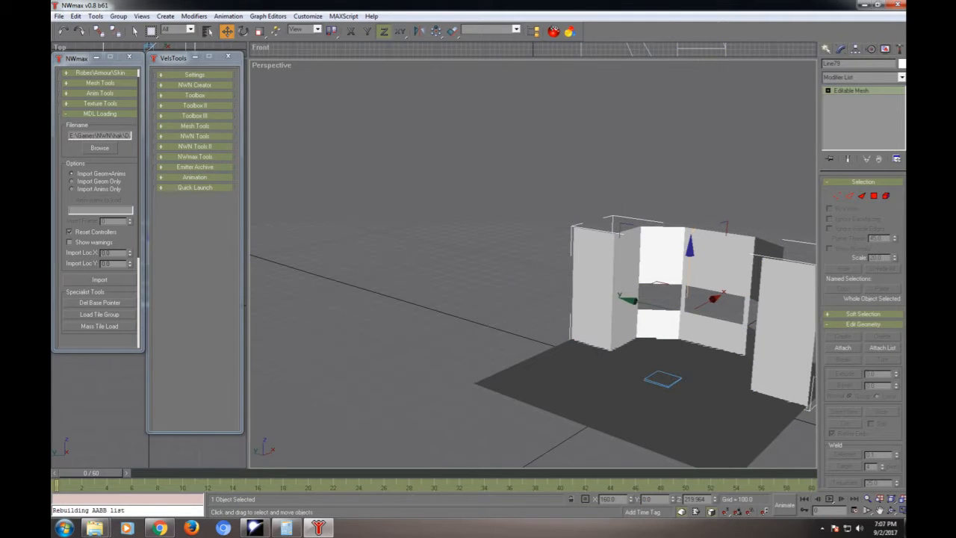
- Copy the wall object along X to about -324 and delete all its vertices except those of the end panel reaching Y 500
{"action": "middle_click_drag", "start_coordinate": [493, 284], "coordinate": [627, 313], "text": "alt"}
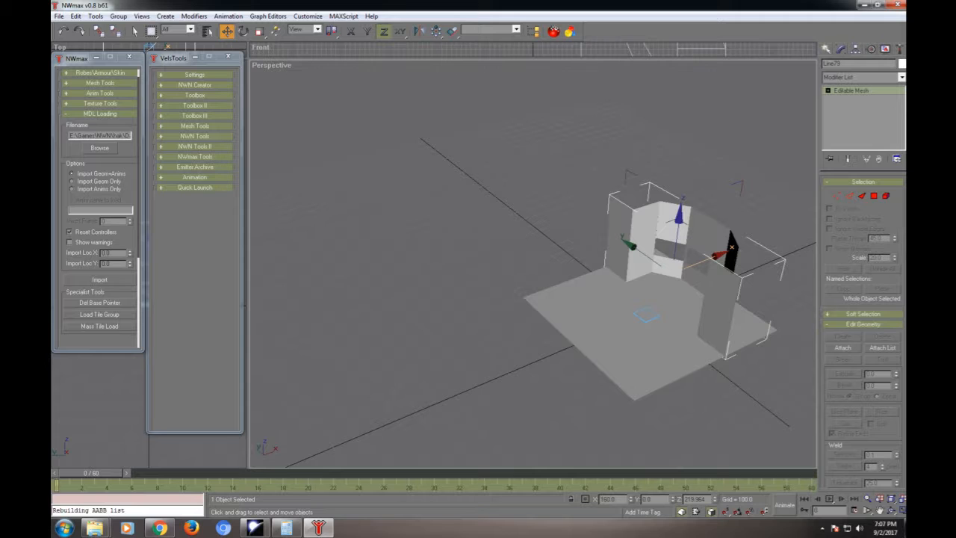
{"action": "left_click_drag", "start_coordinate": [698, 260], "coordinate": [625, 286], "text": "shift"}
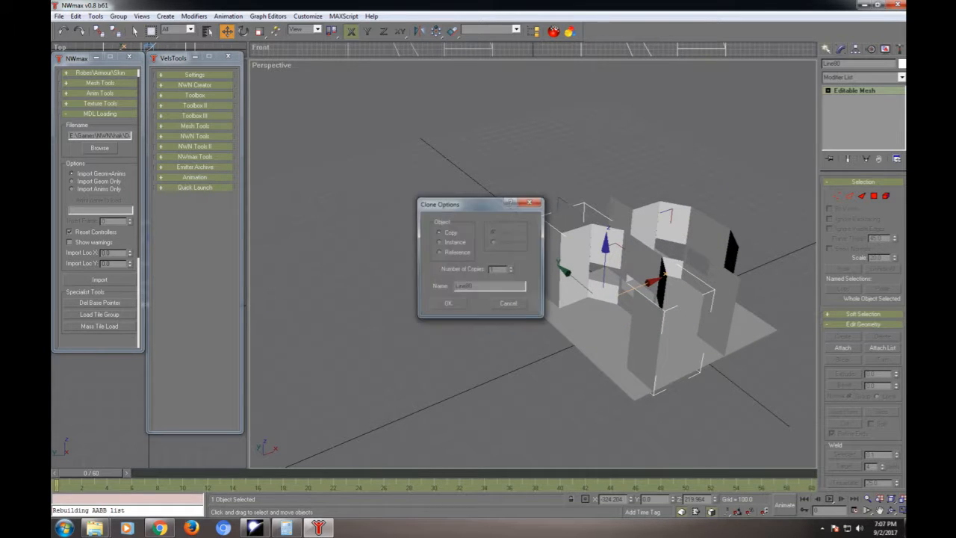
{"action": "key", "text": "Return"}
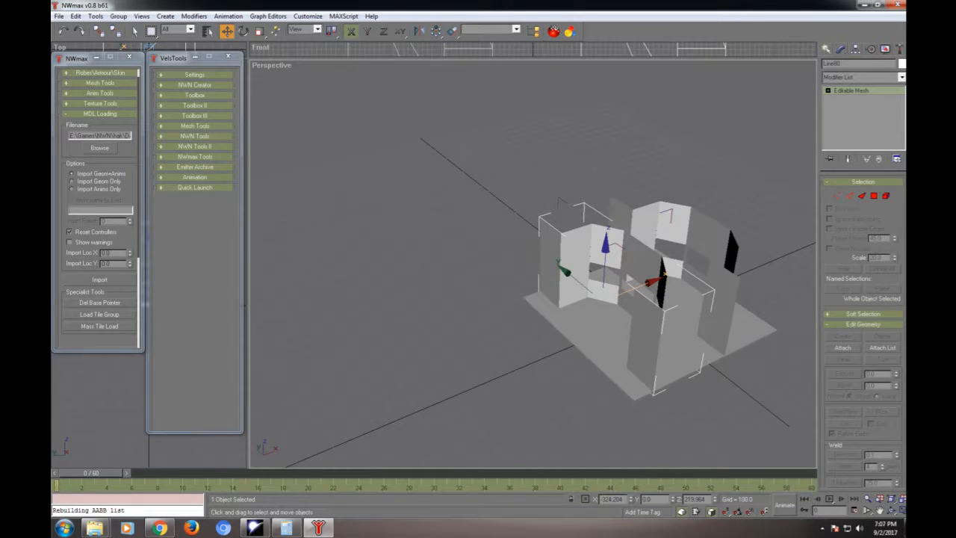
{"action": "key", "text": "1"}
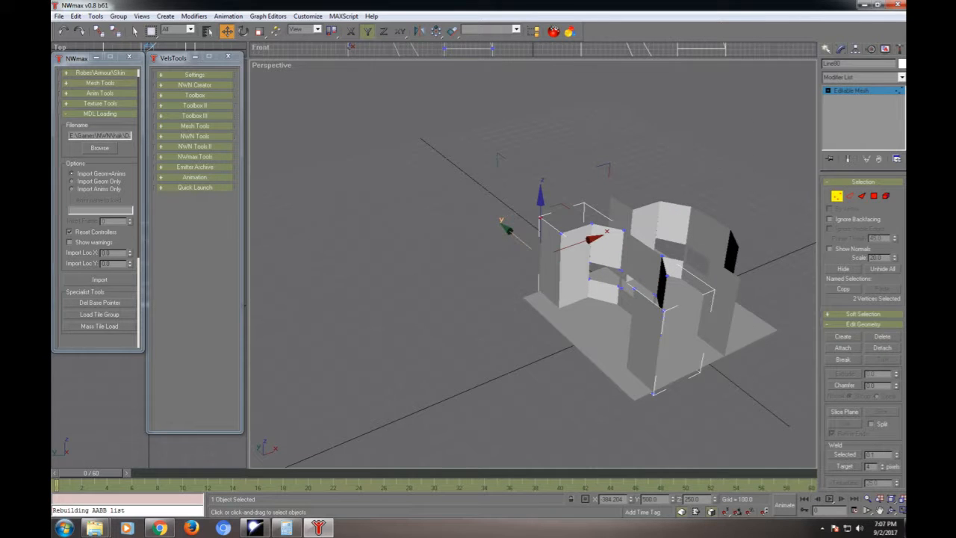
{"action": "left_click_drag", "start_coordinate": [580, 120], "coordinate": [777, 440]}
{"action": "key", "text": "Delete"}
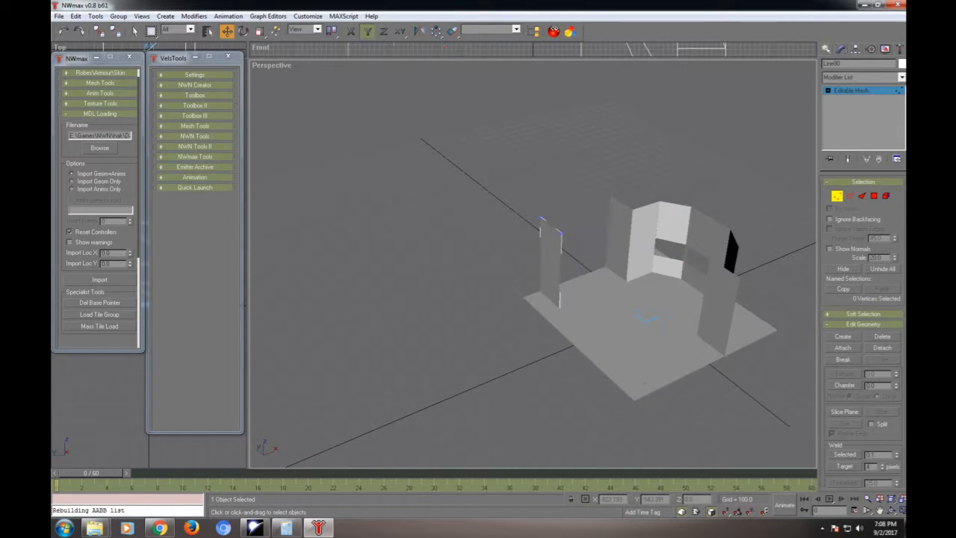
- Set the Y position of the remaining panel's two inner vertices to -500, stretching it across the floor's full width
{"action": "left_click_drag", "start_coordinate": [576, 185], "coordinate": [550, 328]}
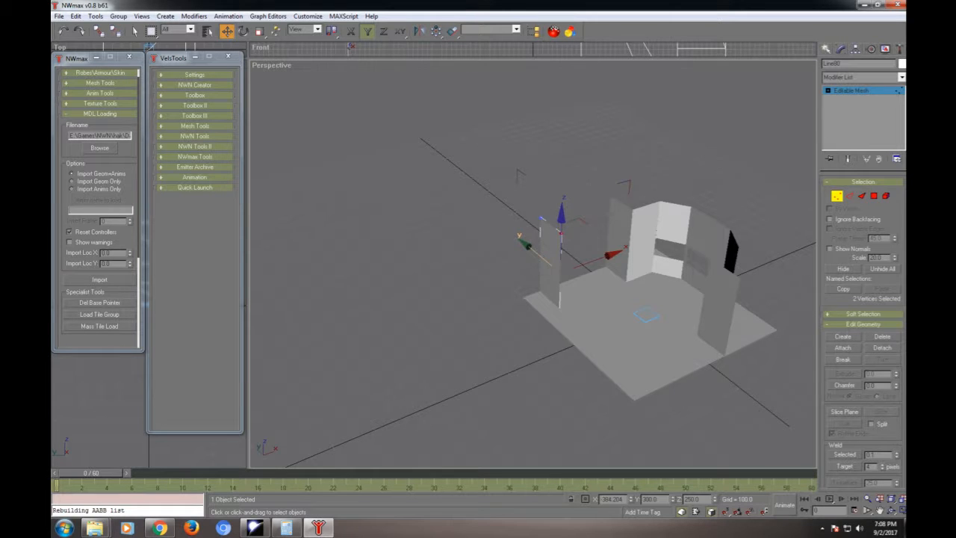
{"action": "double_click", "coordinate": [650, 499]}
{"action": "key", "text": "BackSpace"}
{"action": "type", "text": "500"}
{"action": "key", "text": "Return"}
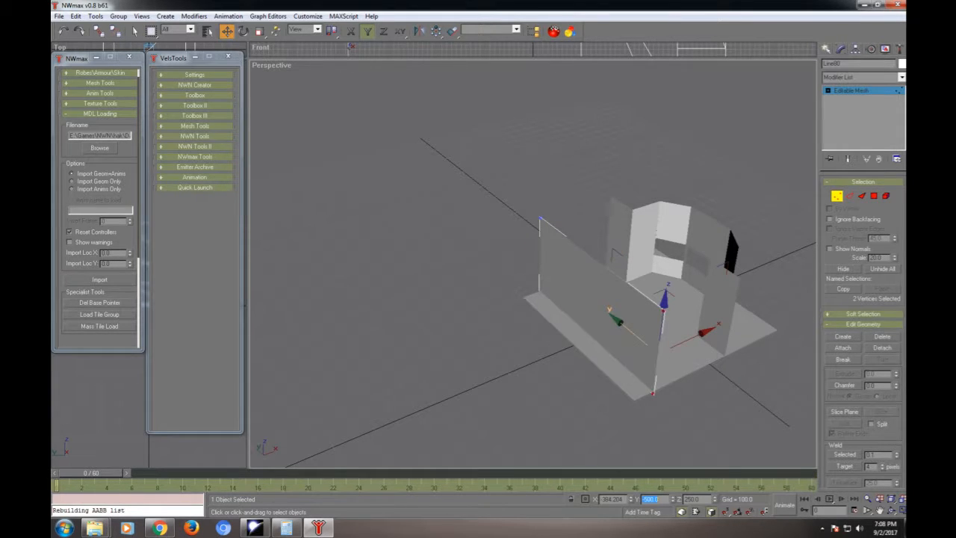
- Select all four vertices of the stretched panel and set their X position to -500 at the floor's edge
{"action": "left_click_drag", "start_coordinate": [478, 167], "coordinate": [702, 448]}
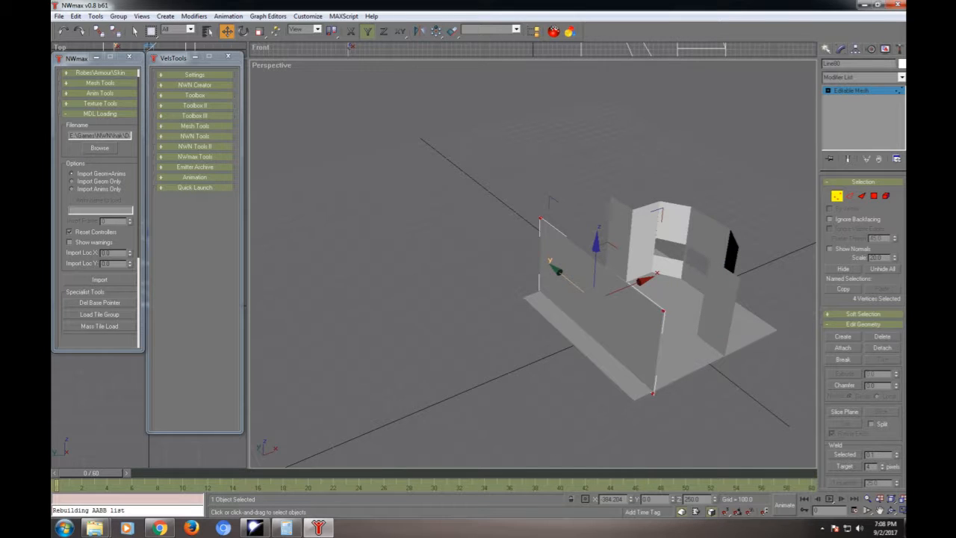
{"action": "left_click_drag", "start_coordinate": [623, 499], "coordinate": [612, 499]}
{"action": "type", "text": "500"}
{"action": "key", "text": "Return"}
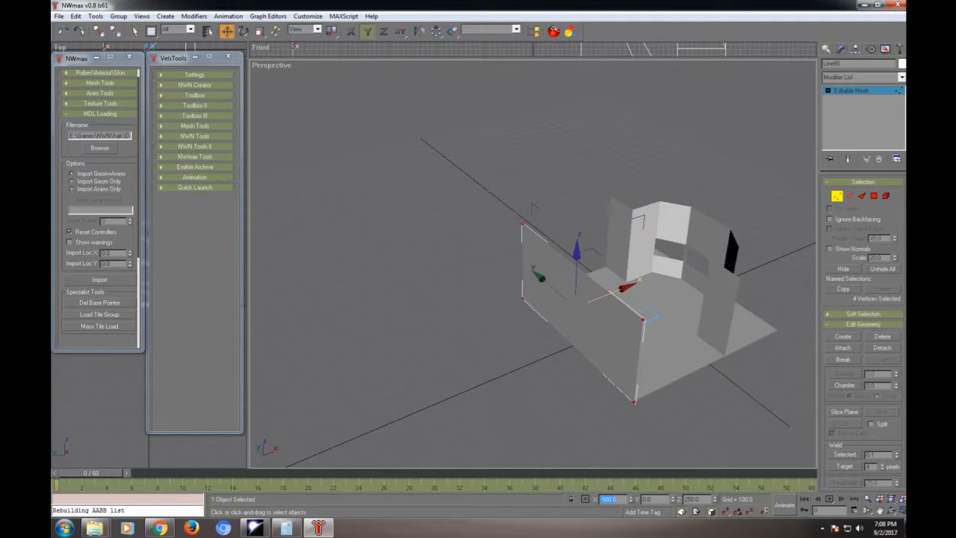
- Clone the panel's four vertices slightly inward along X as an element and set the clones' X position to -451
{"action": "left_click_drag", "start_coordinate": [613, 292], "coordinate": [621, 289], "text": "shift"}
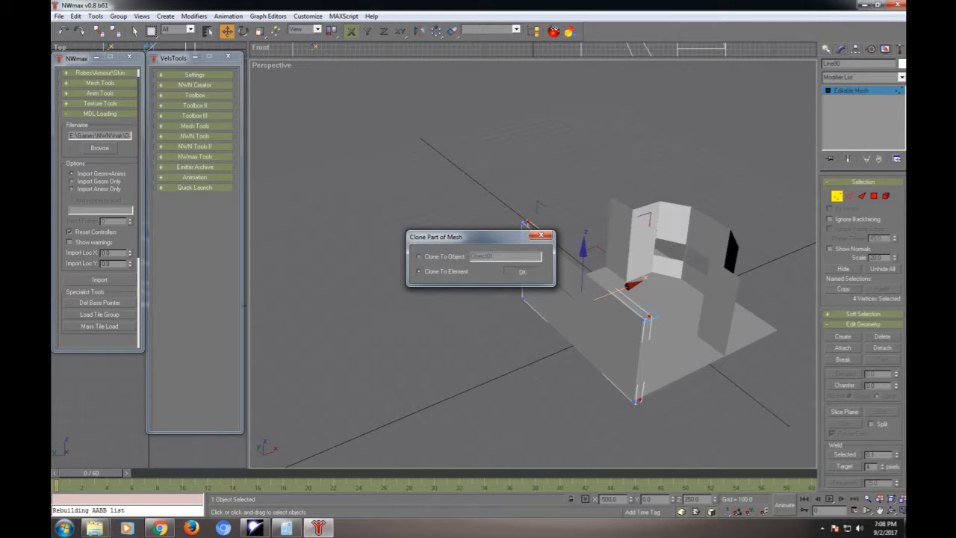
{"action": "left_click", "coordinate": [521, 271]}
{"action": "double_click", "coordinate": [609, 499]}
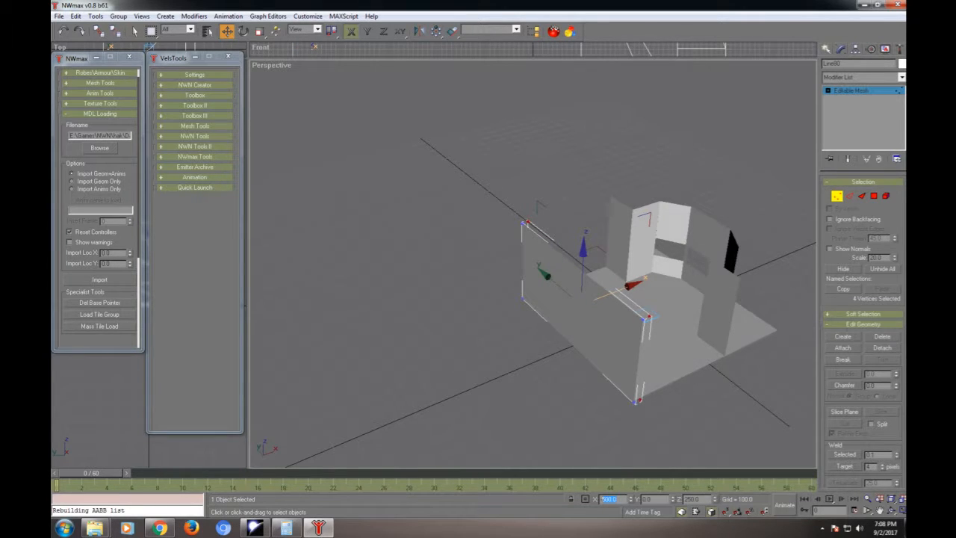
{"action": "type", "text": "450"}
{"action": "key", "text": "Return"}
{"action": "left_click", "coordinate": [631, 501]}
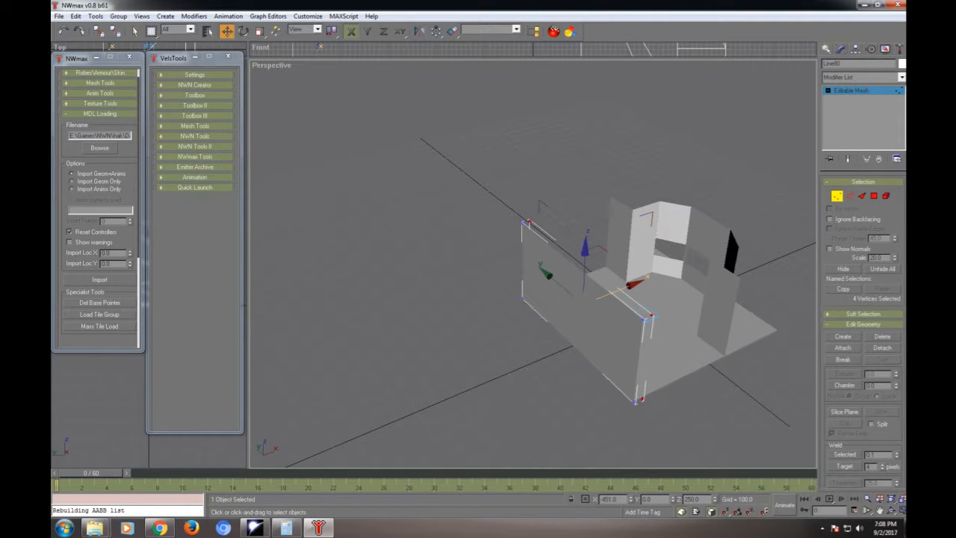
{"action": "middle_click_drag", "start_coordinate": [634, 306], "coordinate": [349, 283]}
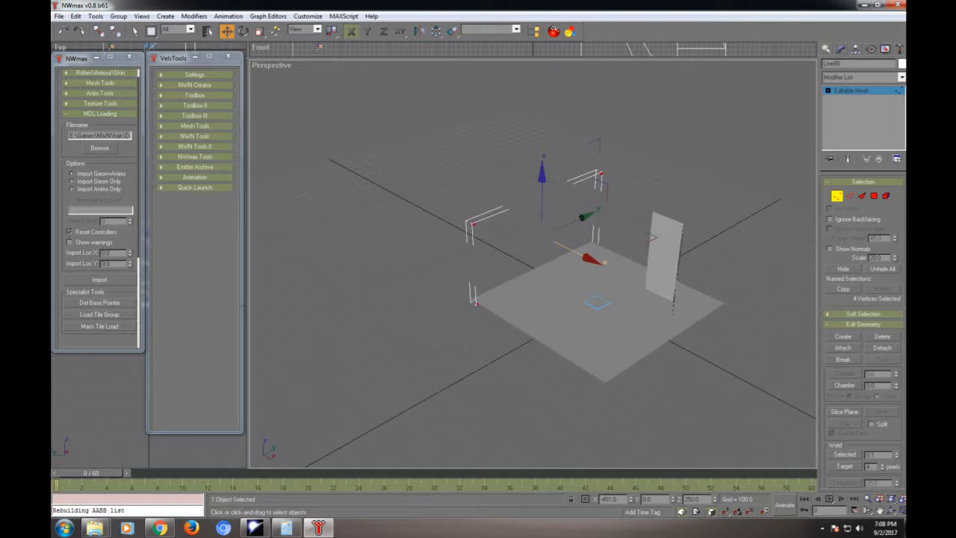
- Create two triangular faces between the four cloned vertices to fill the inner side of the front wall, then leave sub-object editing
{"action": "key", "text": "3"}
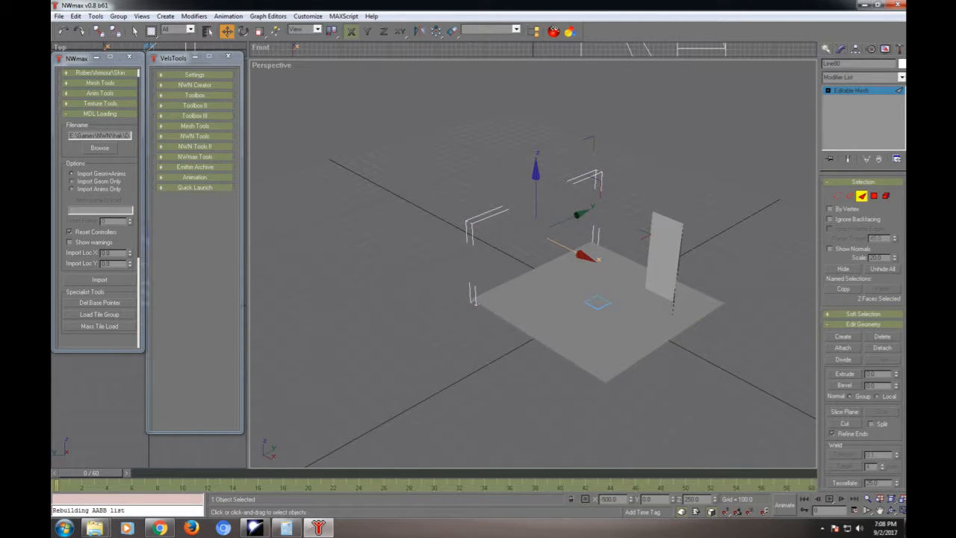
{"action": "left_click", "coordinate": [842, 336]}
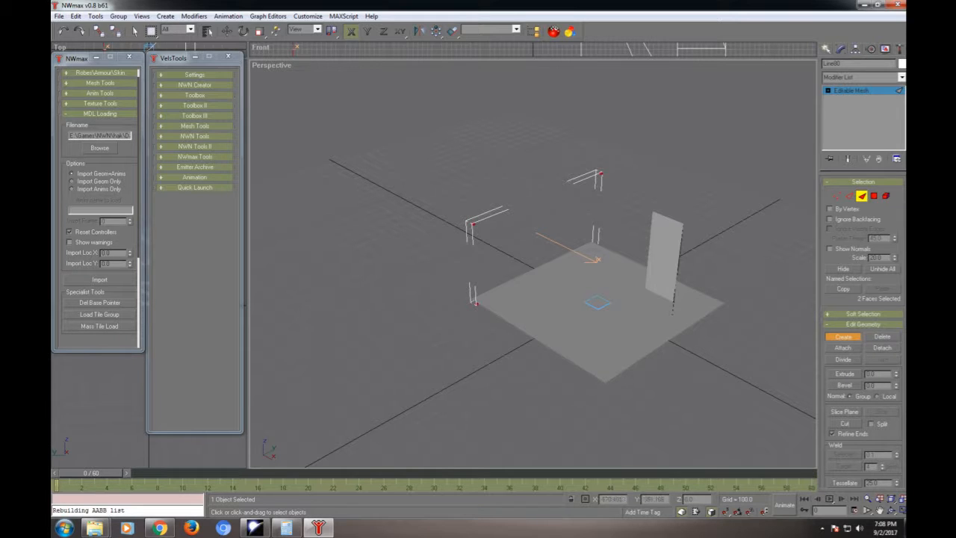
{"action": "left_click", "coordinate": [473, 224]}
{"action": "left_click", "coordinate": [475, 301]}
{"action": "left_click", "coordinate": [595, 243]}
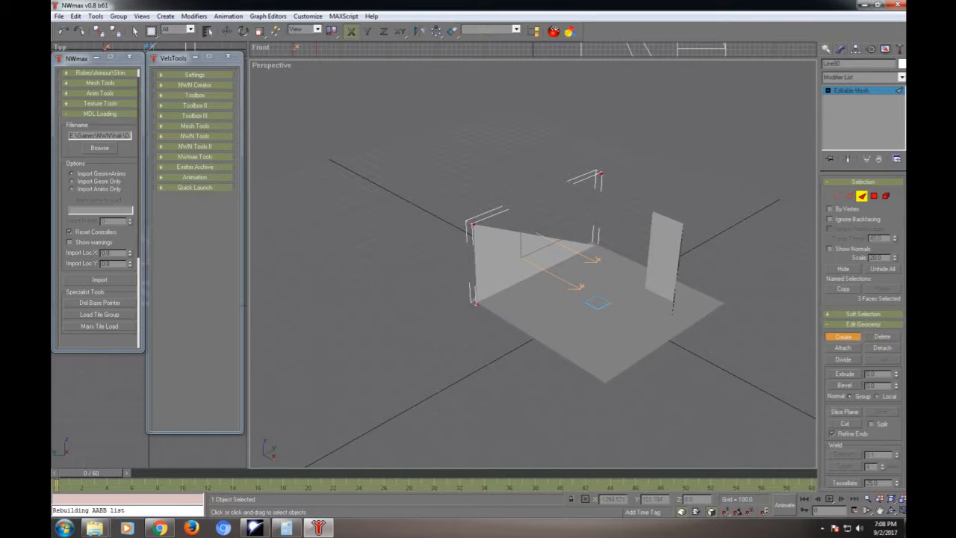
{"action": "left_click", "coordinate": [472, 224]}
{"action": "left_click", "coordinate": [595, 243]}
{"action": "left_click", "coordinate": [599, 173]}
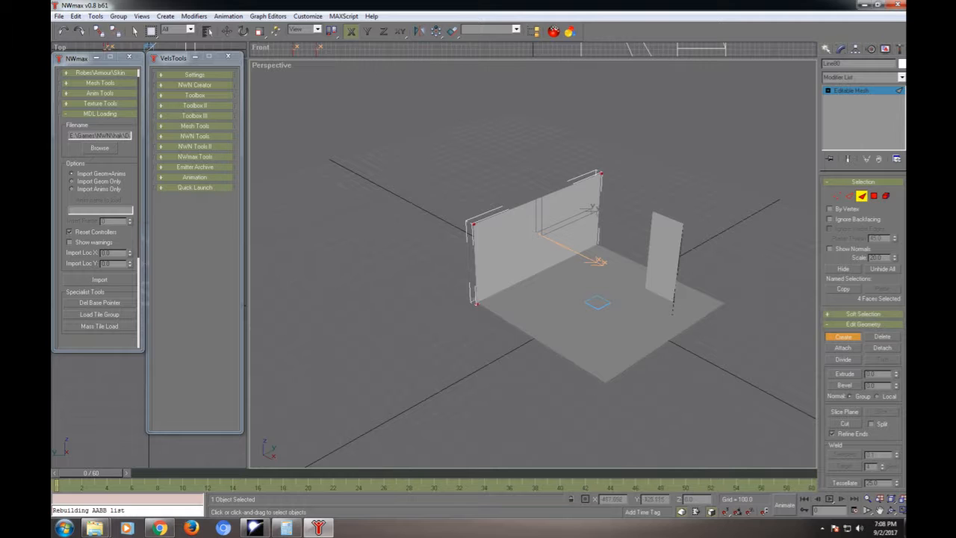
{"action": "middle_click_drag", "start_coordinate": [471, 258], "coordinate": [500, 265], "text": "alt"}
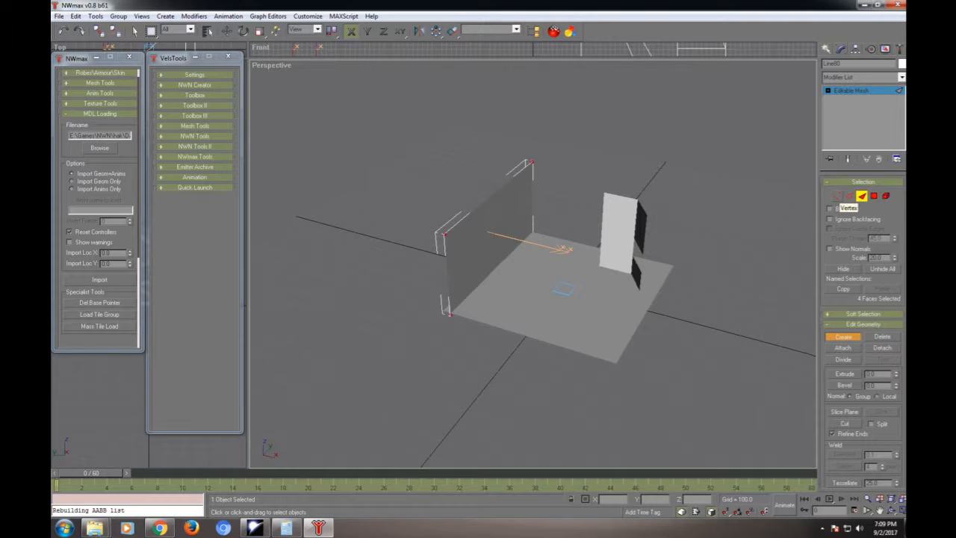
{"action": "left_click", "coordinate": [837, 197]}
{"action": "key", "text": "w"}
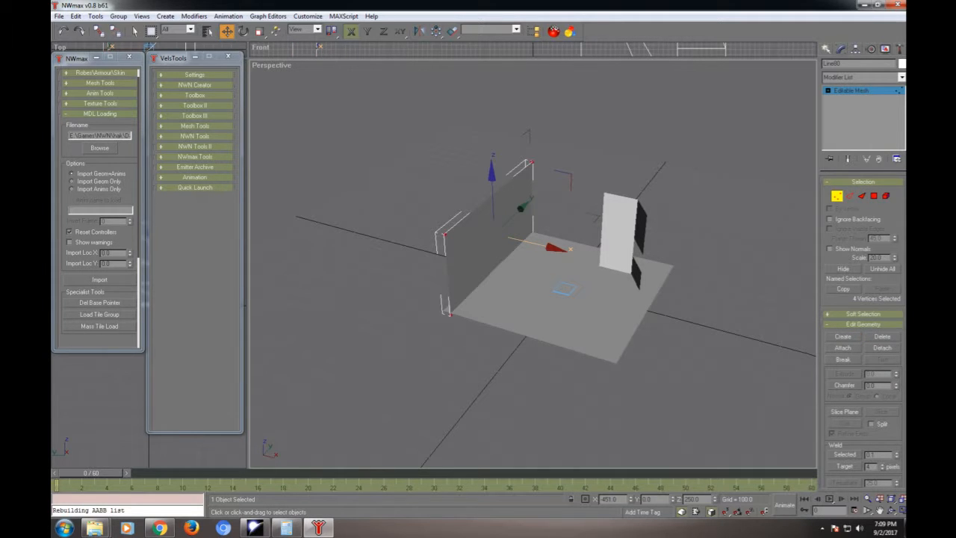
{"action": "left_click", "coordinate": [836, 196]}
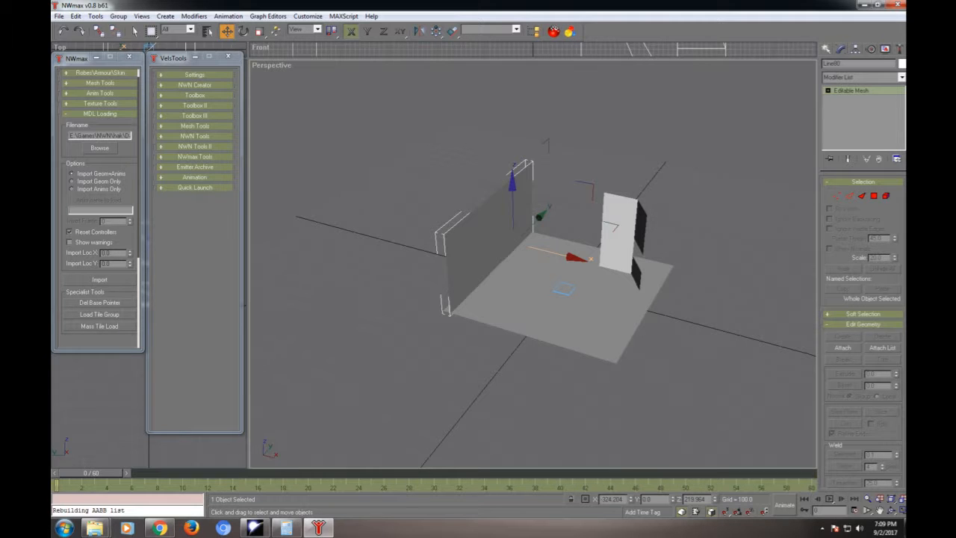
- Browse the City Textures folder for the tcn01_hrdwd01 wood texture and apply it to the tile's walls and floor
{"action": "mouse_move", "coordinate": [418, 95]}
{"action": "left_mouse_down"}
{"action": "mouse_move", "coordinate": [532, 89]}
{"action": "mouse_move", "coordinate": [702, 109]}
{"action": "left_mouse_up"}
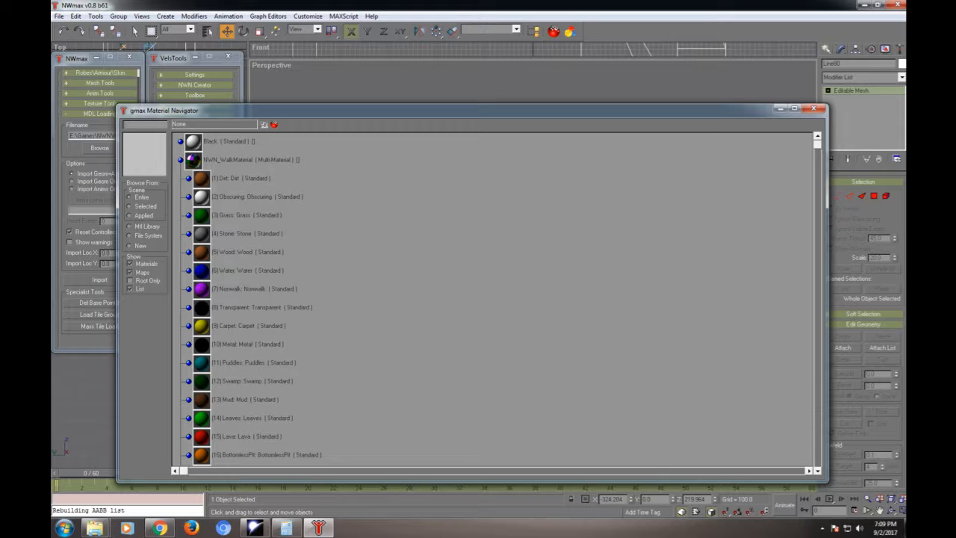
{"action": "left_click", "coordinate": [130, 236]}
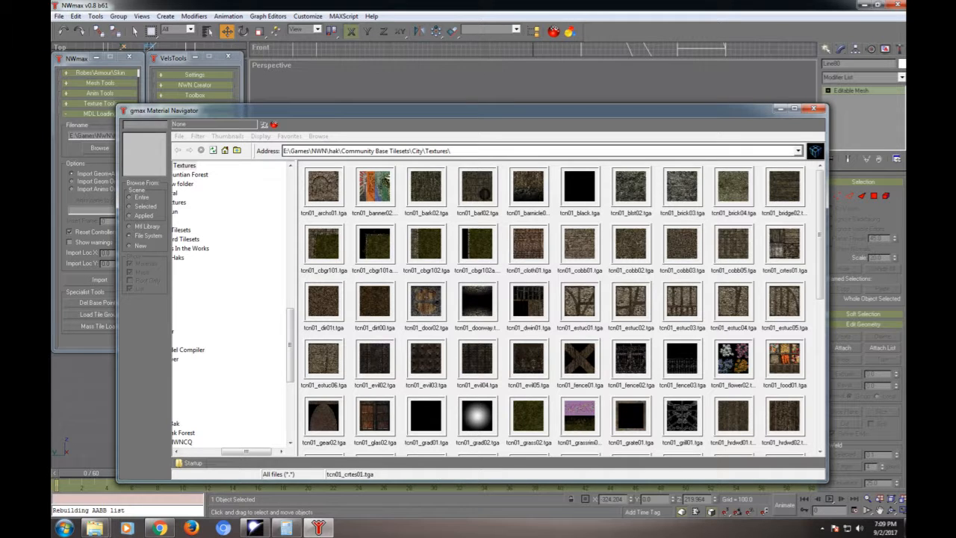
{"action": "scroll", "coordinate": [560, 307], "scroll_direction": "down", "scroll_amount": 1}
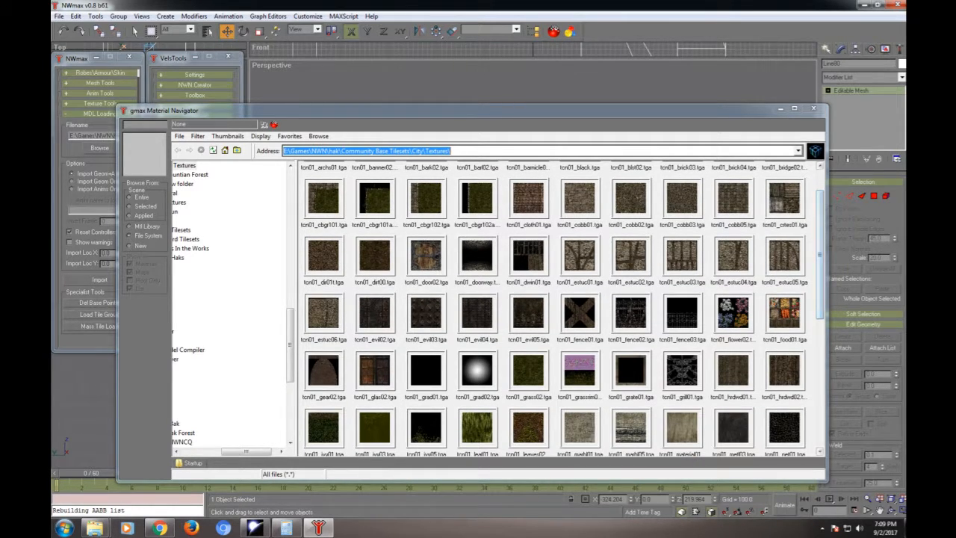
{"action": "left_click_drag", "start_coordinate": [486, 110], "coordinate": [60, 66]}
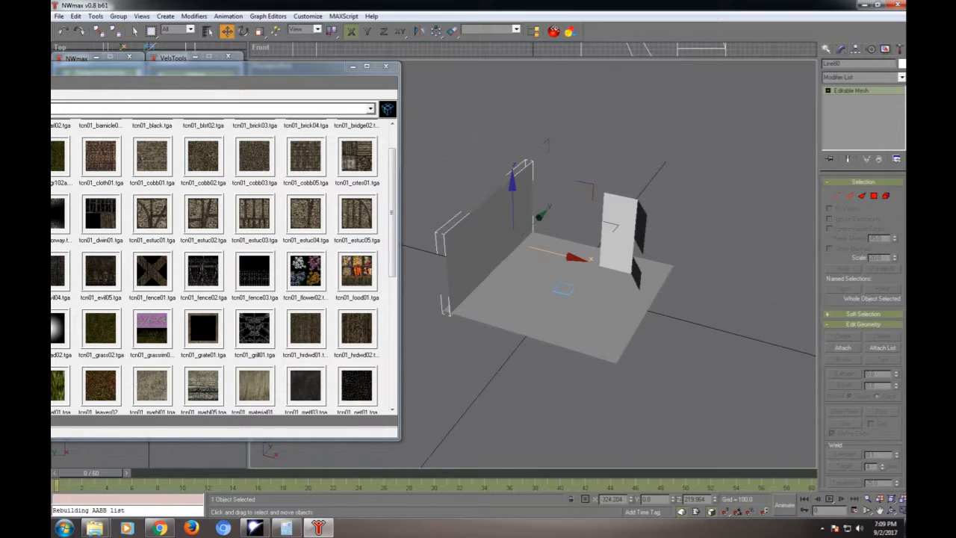
{"action": "left_click", "coordinate": [352, 66]}
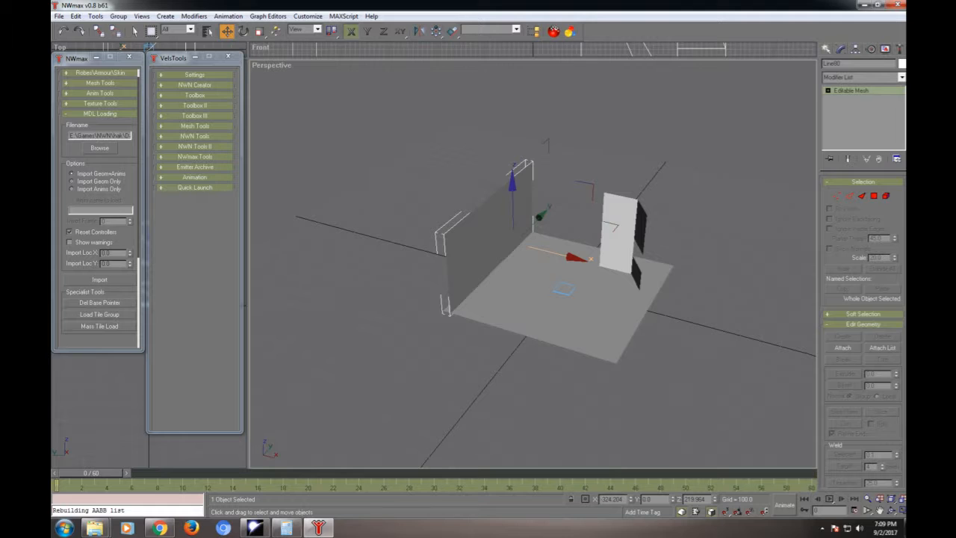
- Add a UVW Map modifier with box mapping to the front wall and set its length, width and height to 501
{"action": "left_click", "coordinate": [862, 77]}
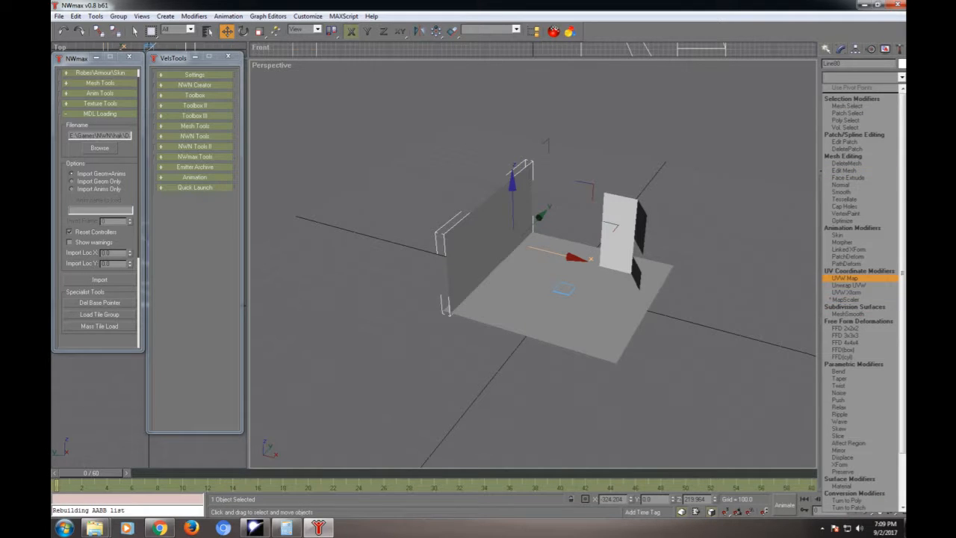
{"action": "left_click", "coordinate": [844, 278]}
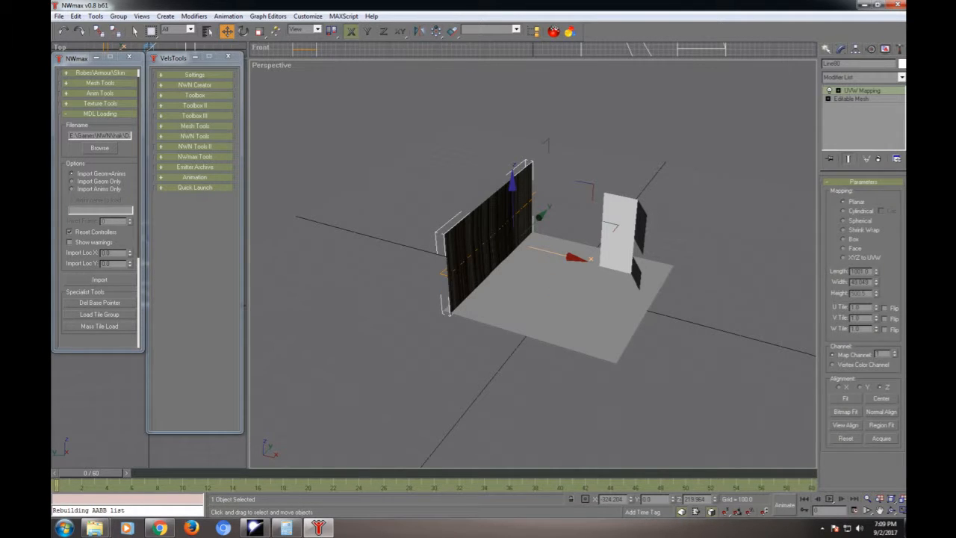
{"action": "left_click", "coordinate": [843, 239]}
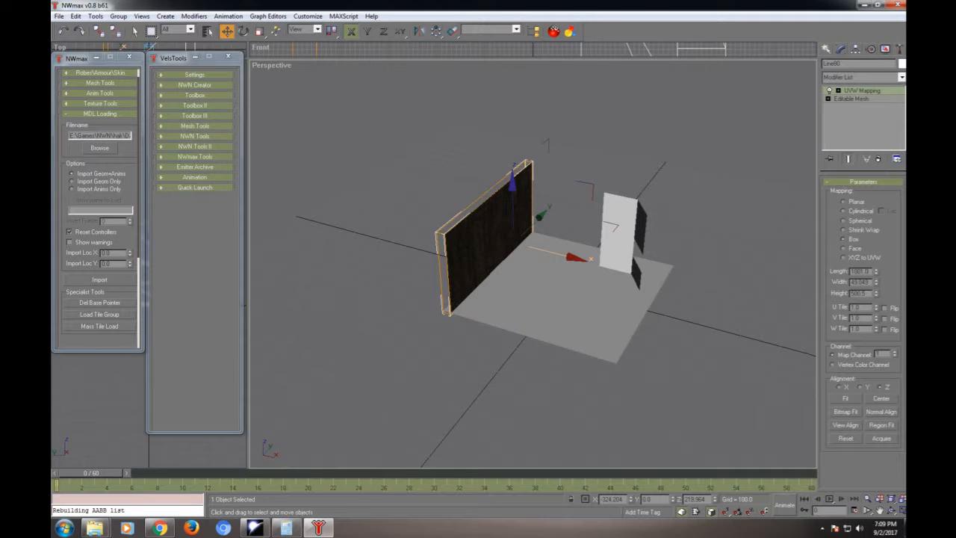
{"action": "double_click", "coordinate": [859, 271]}
{"action": "type", "text": "50"}
{"action": "key", "text": "Tab"}
{"action": "type", "text": "5"}
{"action": "key", "text": "Tab"}
{"action": "type", "text": "5"}
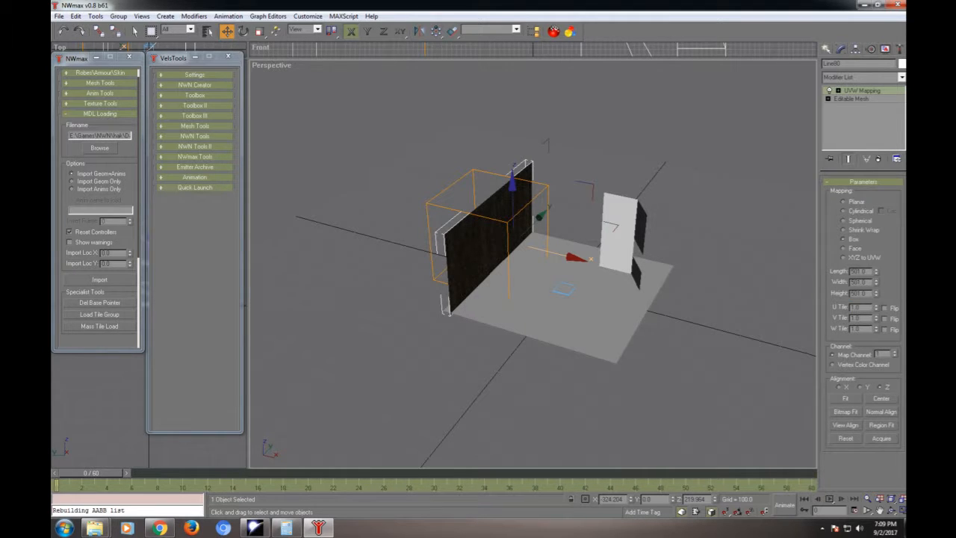
- Examine the scale and direction of the wood texture on the front wall up close and from several angles
{"action": "middle_click_drag", "start_coordinate": [567, 298], "coordinate": [478, 250], "text": "alt"}
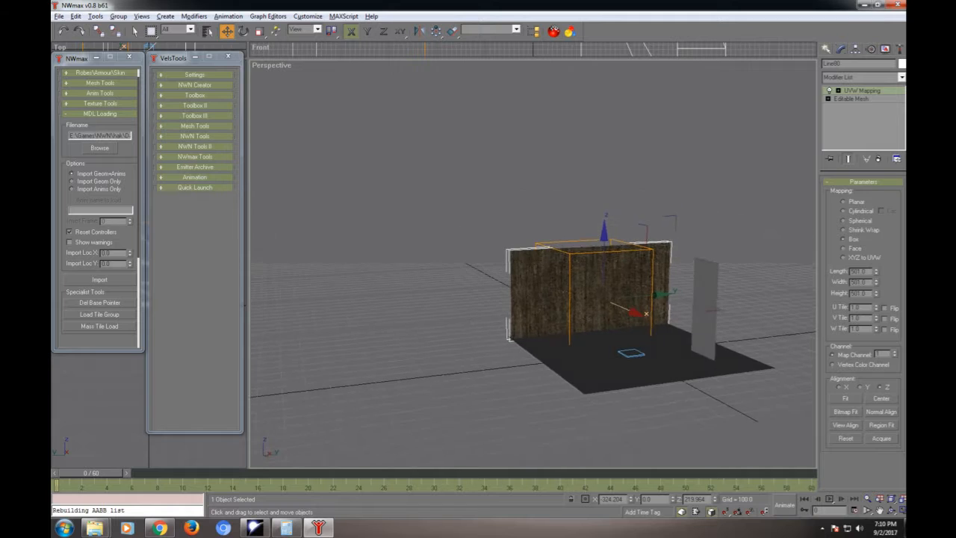
{"action": "scroll", "coordinate": [532, 262], "scroll_direction": "up", "scroll_amount": 4}
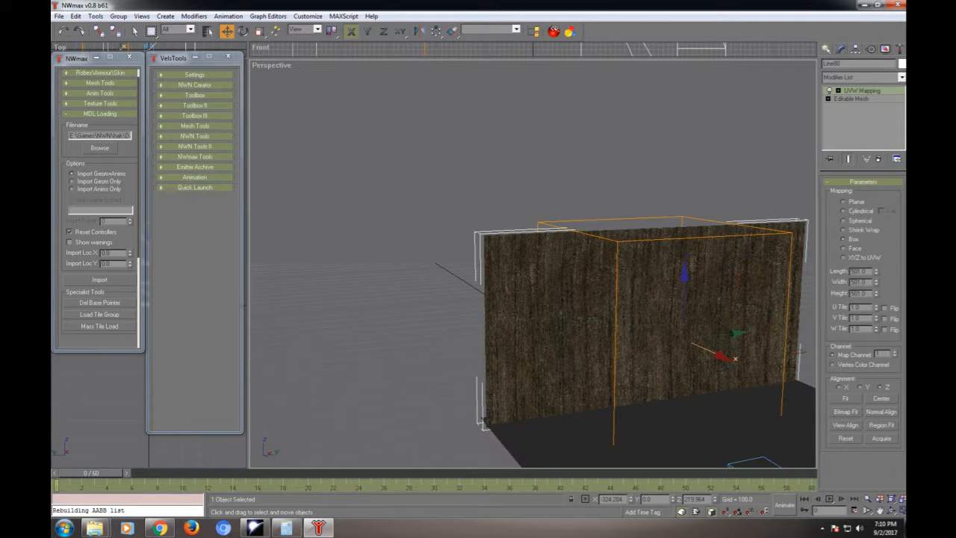
{"action": "scroll", "coordinate": [532, 263], "scroll_direction": "up", "scroll_amount": 3}
{"action": "scroll", "coordinate": [533, 262], "scroll_direction": "down", "scroll_amount": 7}
{"action": "scroll", "coordinate": [533, 262], "scroll_direction": "up", "scroll_amount": 4}
{"action": "scroll", "coordinate": [533, 262], "scroll_direction": "down", "scroll_amount": 2}
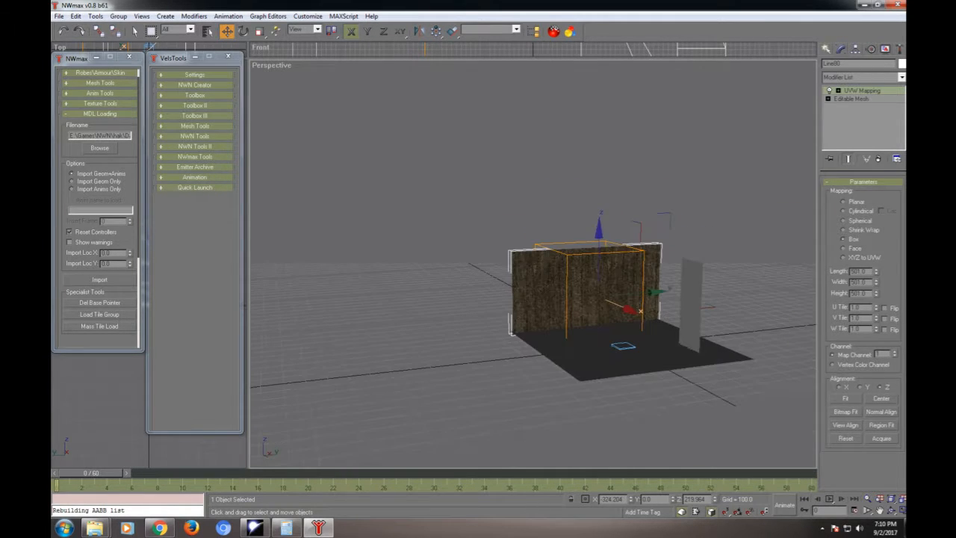
{"action": "middle_click_drag", "start_coordinate": [533, 263], "coordinate": [683, 298], "text": "alt"}
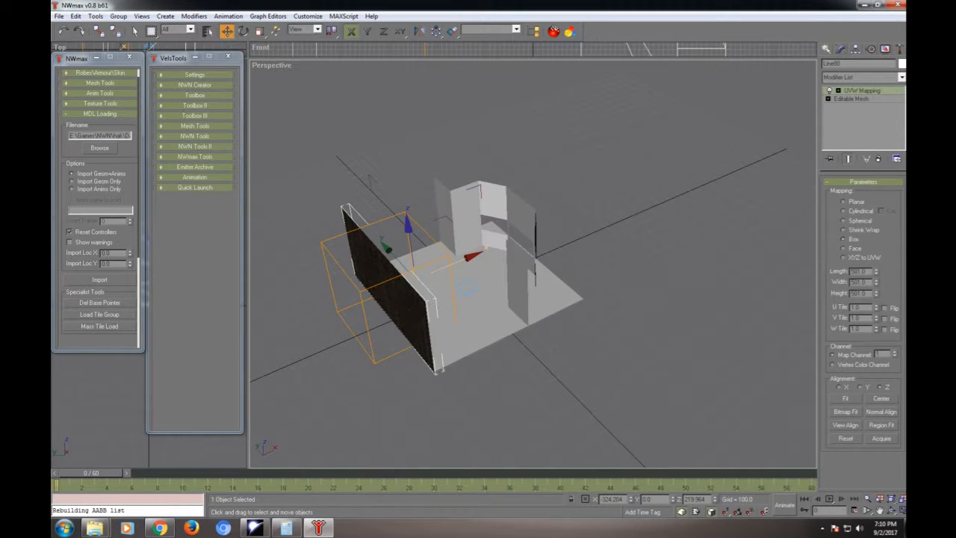
{"action": "left_click", "coordinate": [643, 304]}
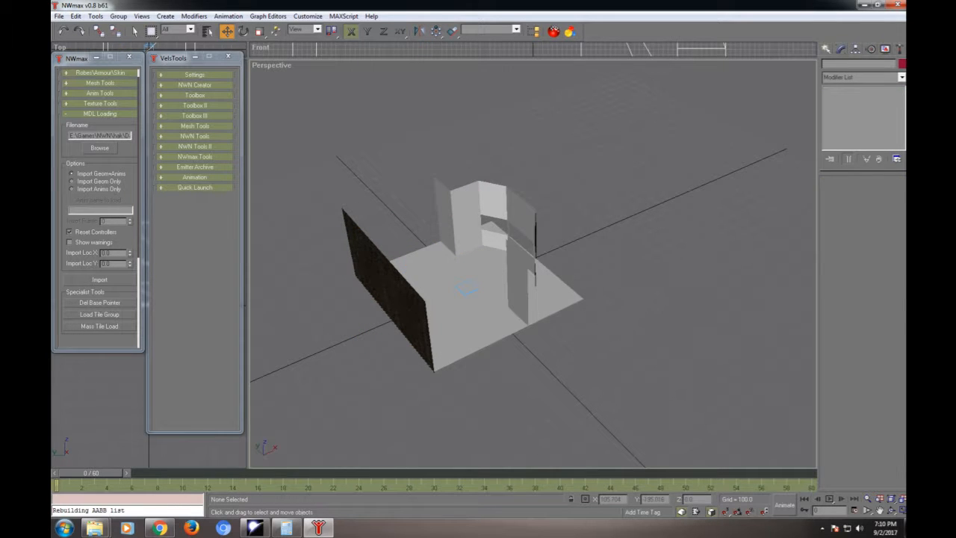
- Add a UVW Map modifier with box mapping to the floor and set its length, width and height to 501
{"action": "left_click", "coordinate": [493, 305]}
{"action": "left_click", "coordinate": [863, 77]}
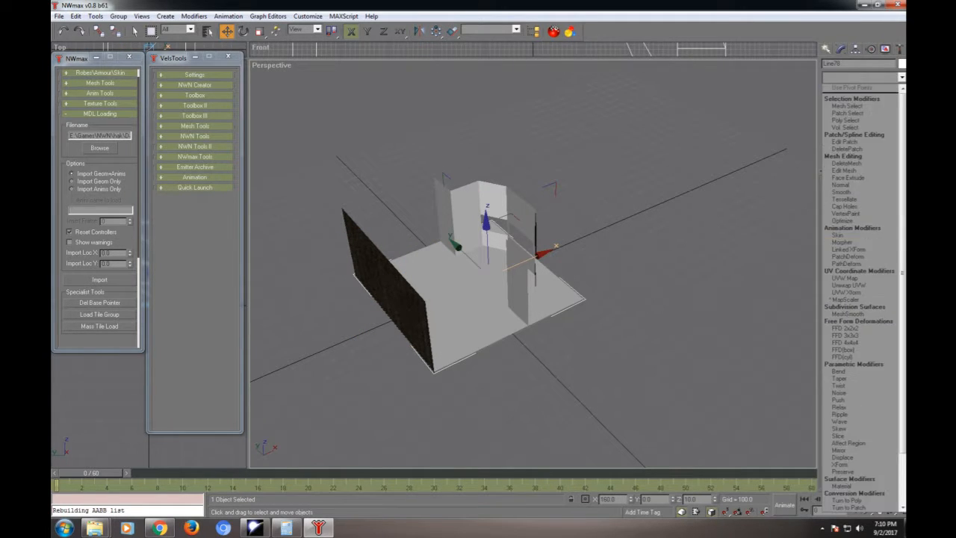
{"action": "scroll", "coordinate": [858, 388], "scroll_direction": "down", "scroll_amount": 5}
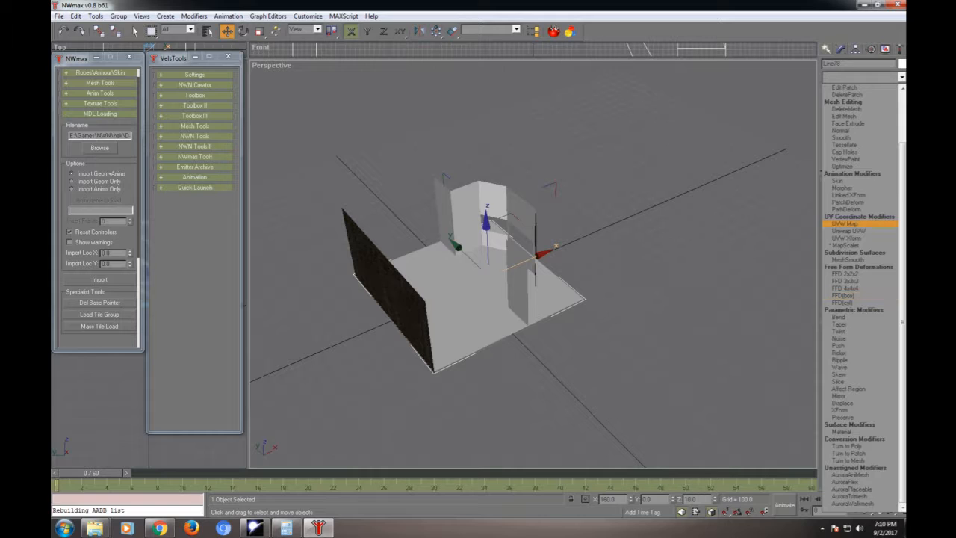
{"action": "left_click", "coordinate": [845, 223]}
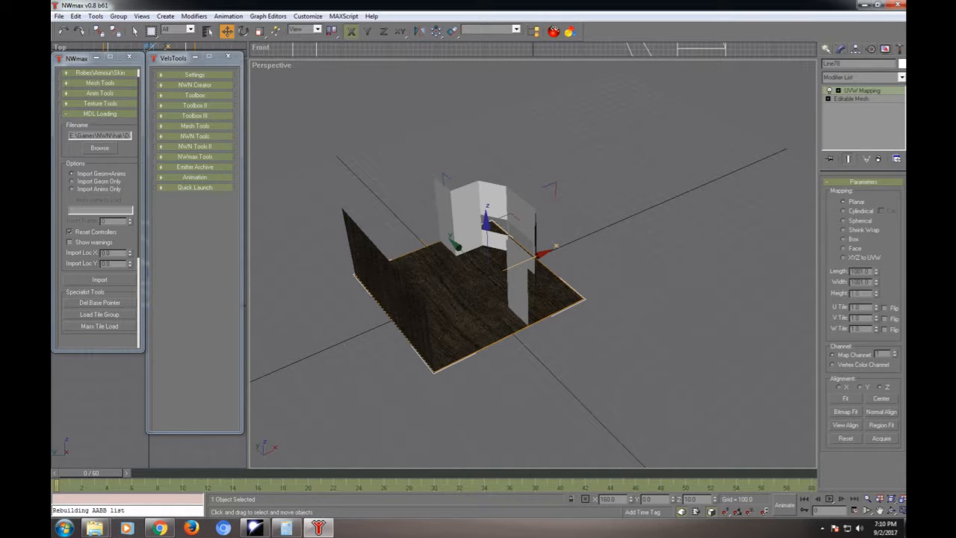
{"action": "double_click", "coordinate": [860, 272]}
{"action": "type", "text": "5"}
{"action": "key", "text": "Tab"}
{"action": "type", "text": "500"}
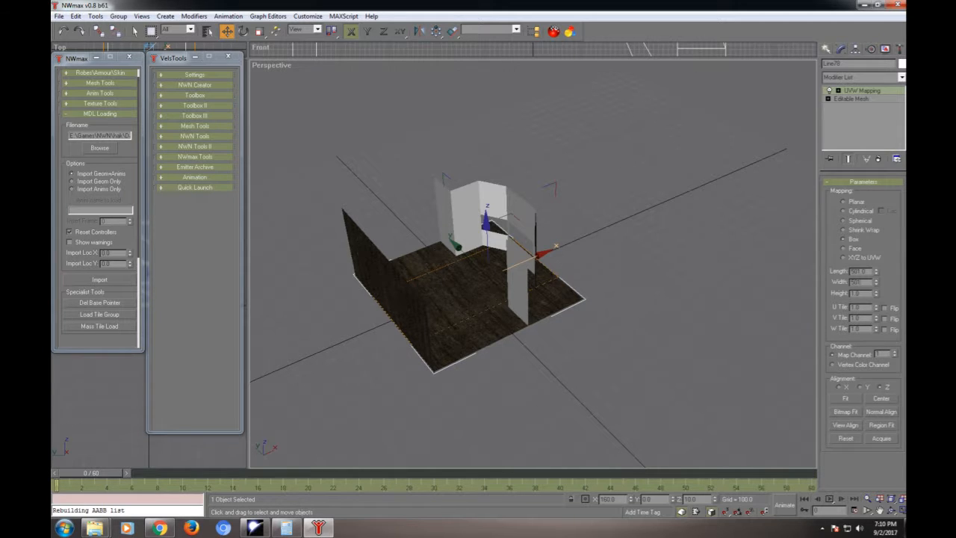
{"action": "key", "text": "Tab"}
{"action": "type", "text": "500"}
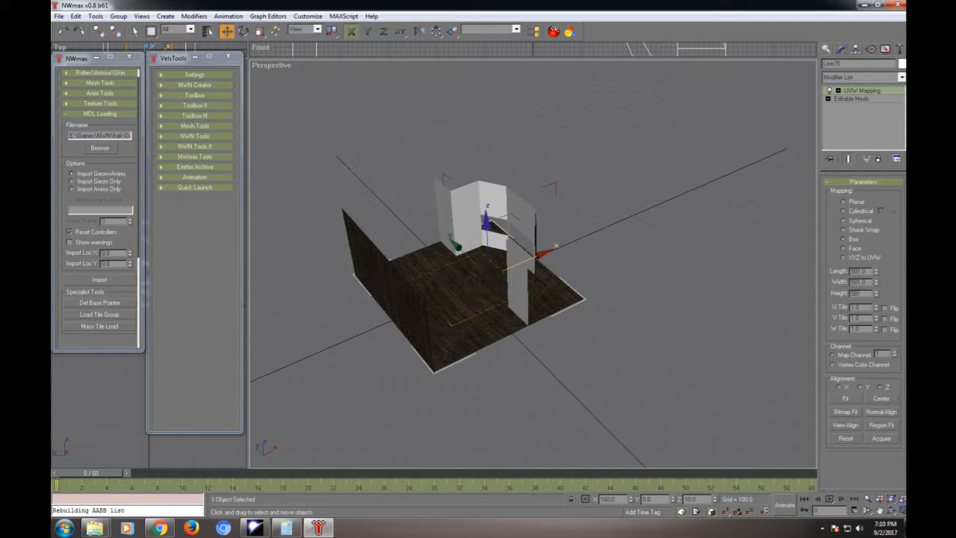
{"action": "key", "text": "Tab"}
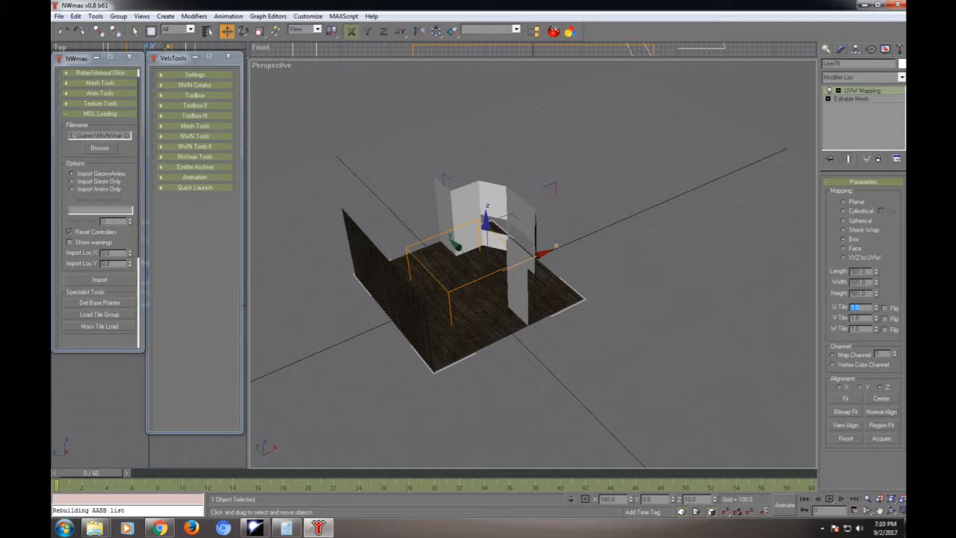
- Add a UVW Map modifier with box mapping to the rear wall and set its length, width and height to 501
{"action": "left_click", "coordinate": [468, 212]}
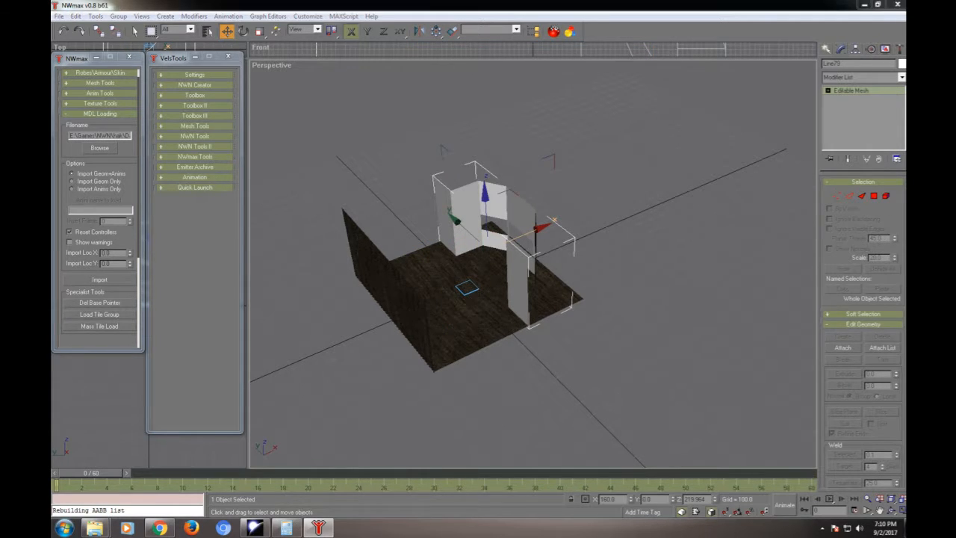
{"action": "left_click", "coordinate": [863, 77]}
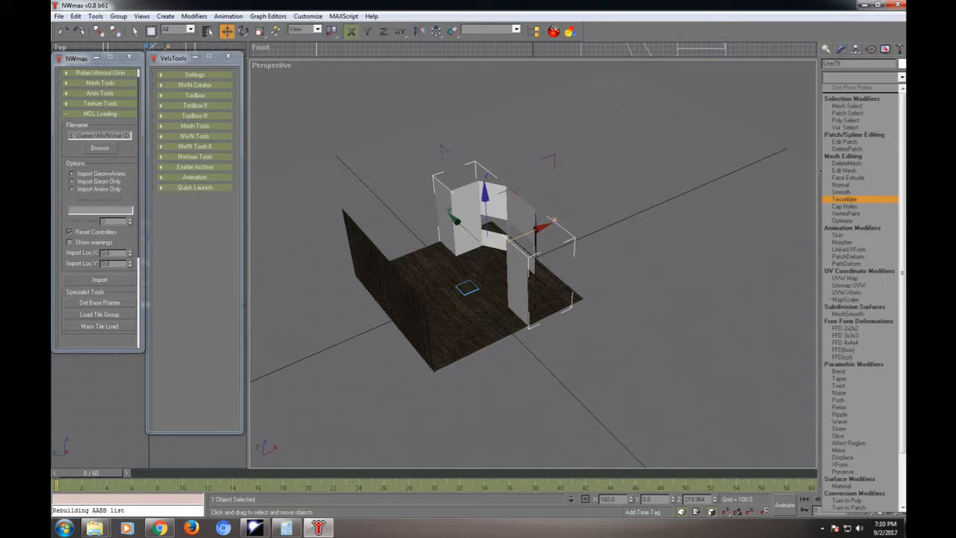
{"action": "left_click", "coordinate": [845, 277]}
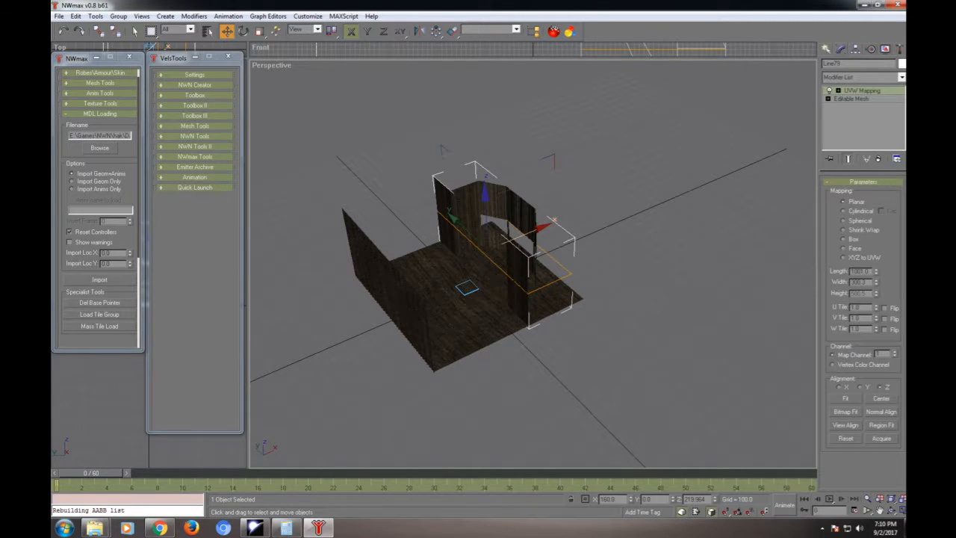
{"action": "left_click", "coordinate": [844, 239]}
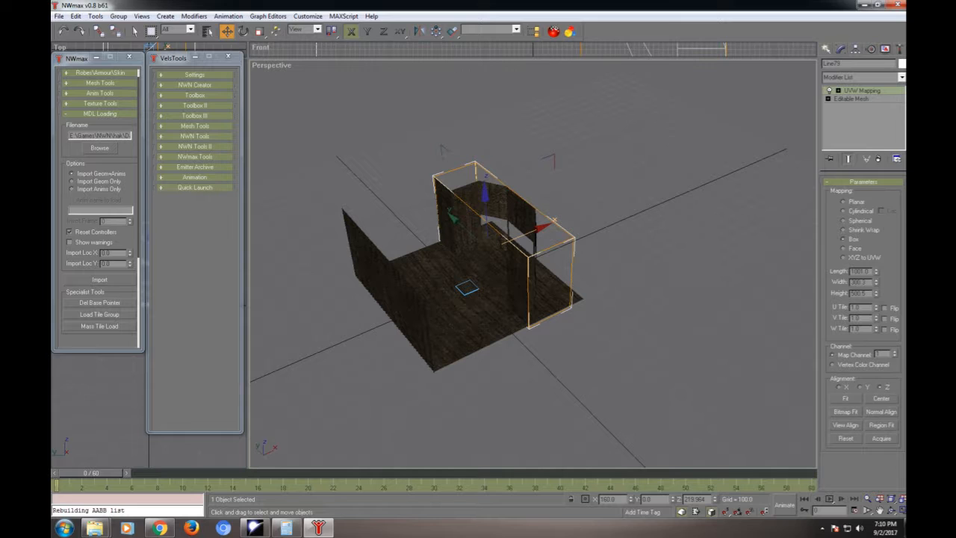
{"action": "double_click", "coordinate": [860, 271]}
{"action": "type", "text": "500"}
{"action": "key", "text": "Tab"}
{"action": "type", "text": "501"}
{"action": "key", "text": "Tab"}
{"action": "type", "text": "501"}
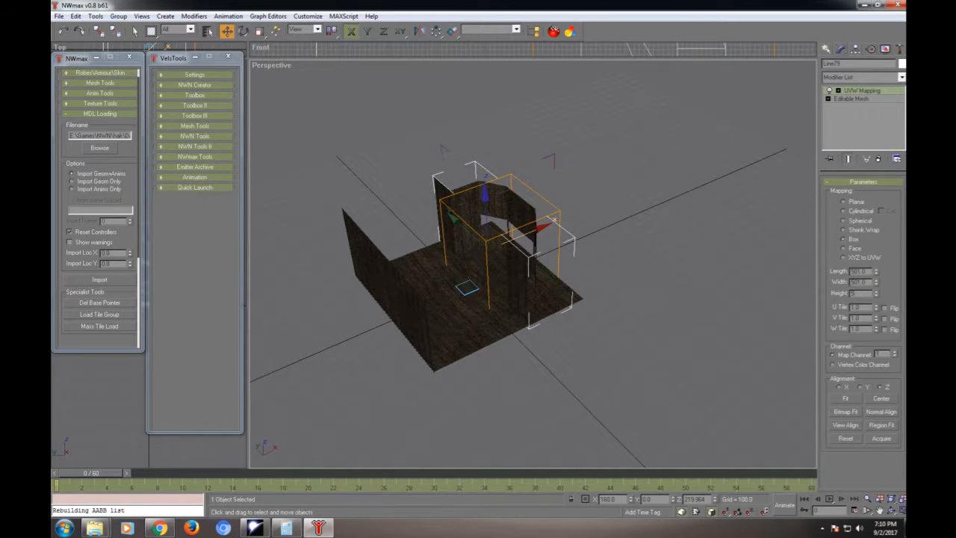
{"action": "key", "text": "Tab"}
- Add an AuroraTrimesh modifier to the rear wall and enable its material value override
{"action": "left_click", "coordinate": [901, 78]}
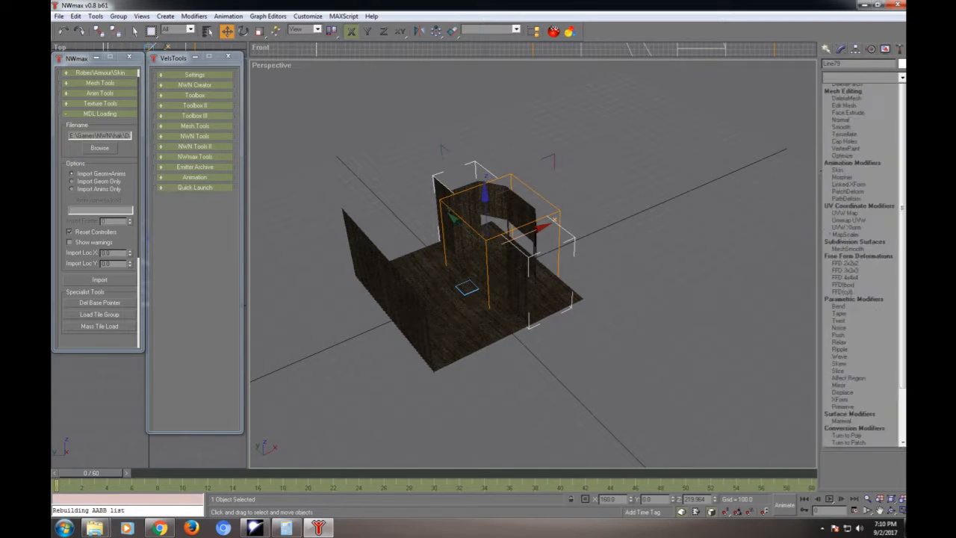
{"action": "scroll", "coordinate": [855, 423], "scroll_direction": "down", "scroll_amount": 3}
{"action": "left_click", "coordinate": [851, 496]}
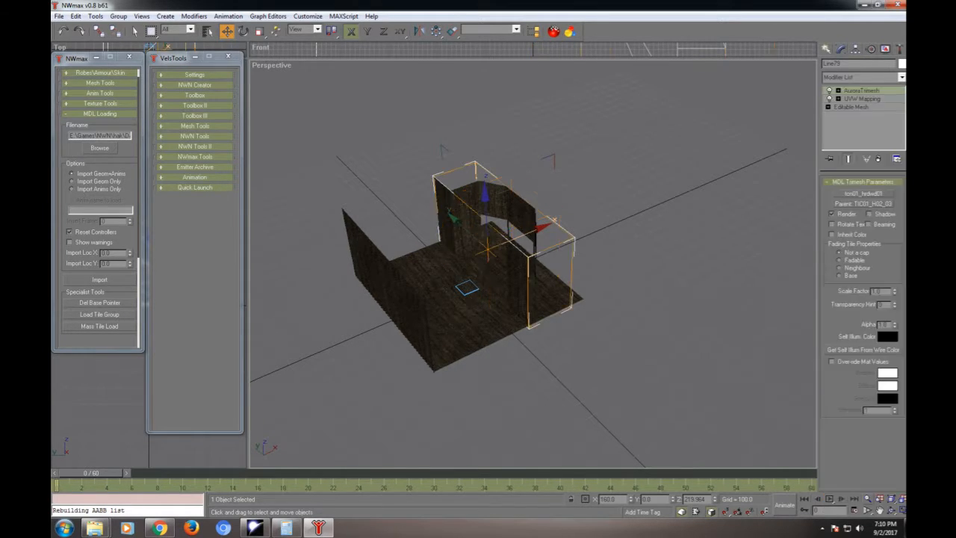
{"action": "left_click", "coordinate": [831, 362]}
{"action": "left_click", "coordinate": [642, 336]}
- Add an AuroraTrimesh modifier to the floor above its UVW mapping and deselect the floor
{"action": "left_click", "coordinate": [485, 318]}
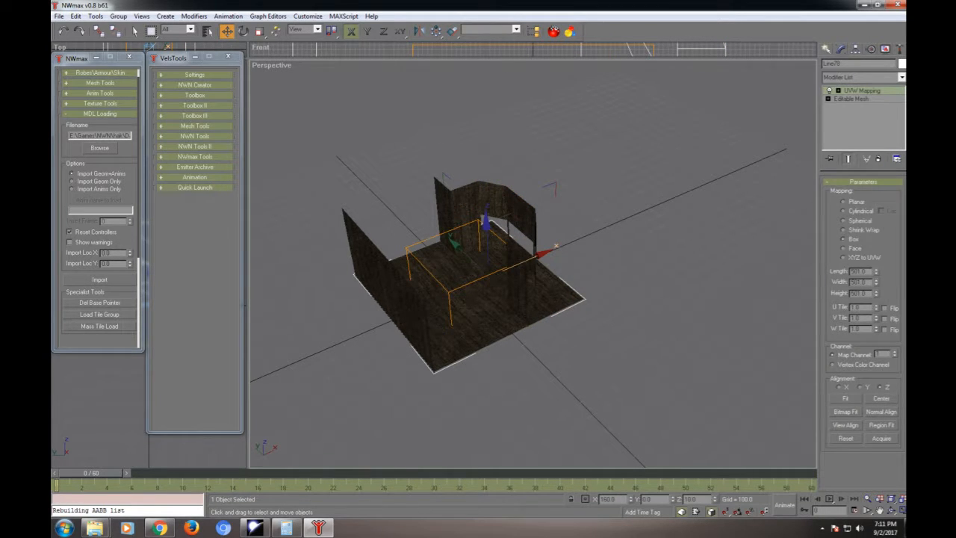
{"action": "left_click", "coordinate": [863, 77]}
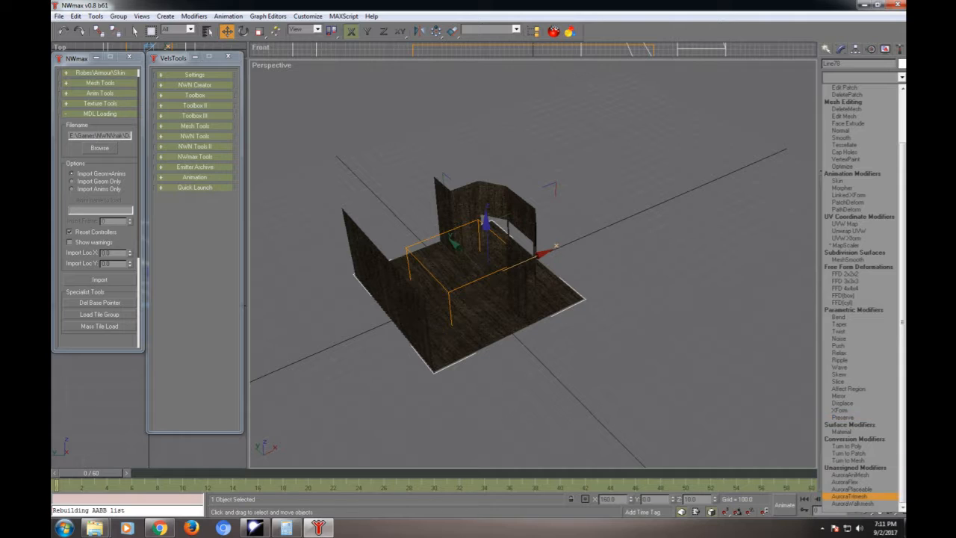
{"action": "left_click", "coordinate": [851, 496]}
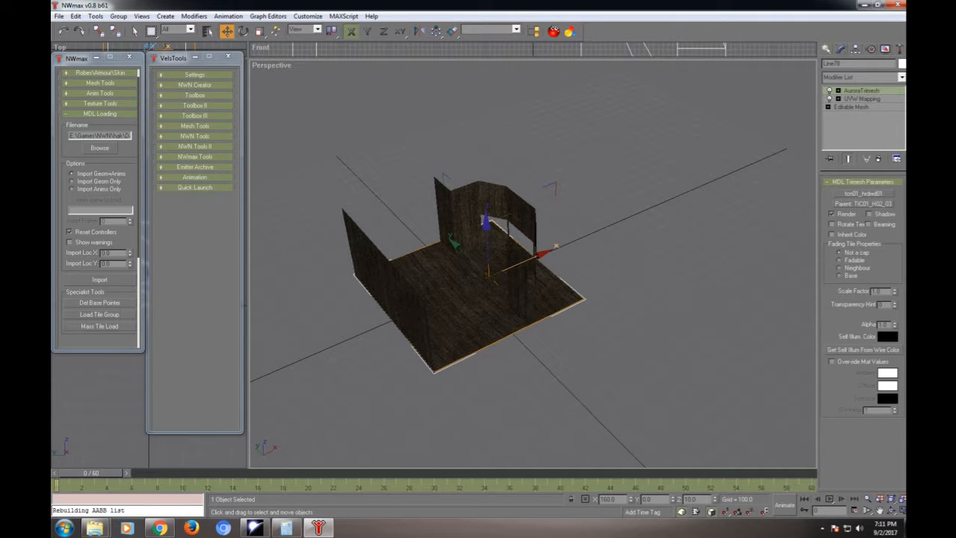
{"action": "left_click", "coordinate": [642, 336]}
- Add an AuroraTrimesh modifier to the front wall above its UVW mapping and deselect the wall
{"action": "left_click", "coordinate": [388, 292]}
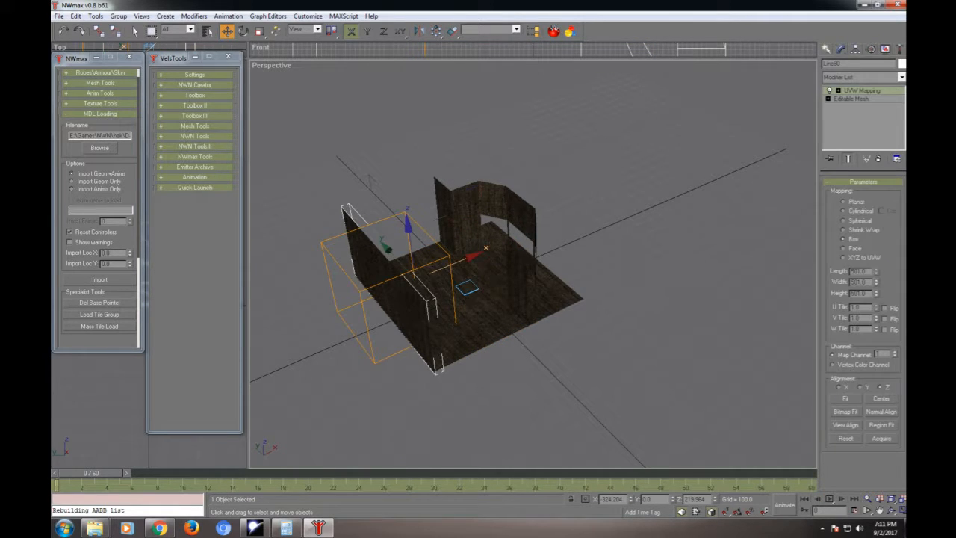
{"action": "left_click", "coordinate": [863, 77]}
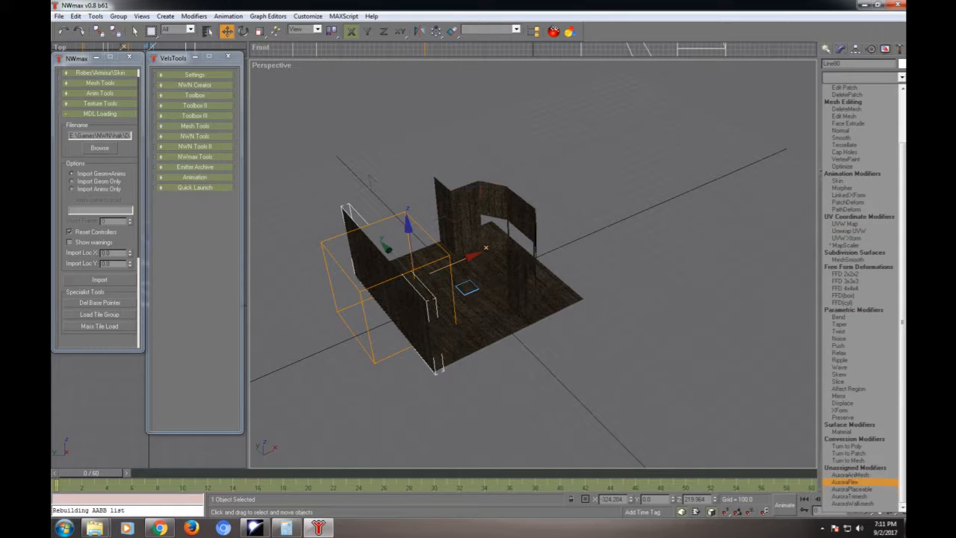
{"action": "left_click", "coordinate": [850, 496]}
{"action": "left_click", "coordinate": [831, 361]}
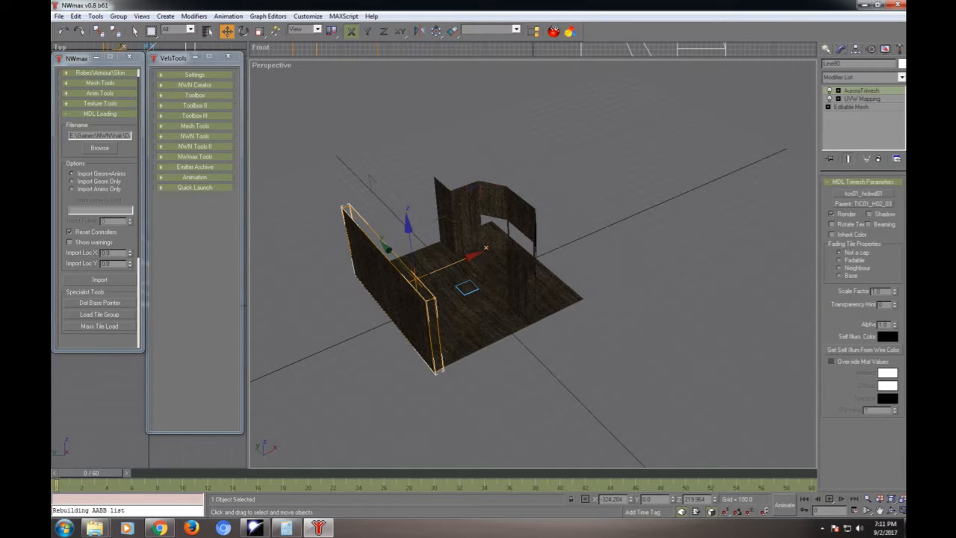
{"action": "left_click", "coordinate": [369, 181]}
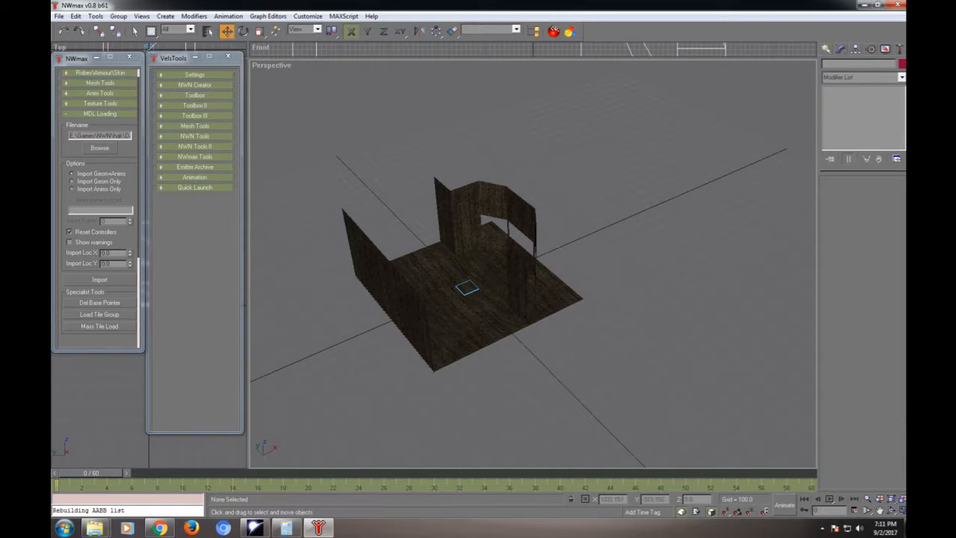
- Inspect the wood texture on the tile's walls and window bay, and minimize the modelling window to show the desktop
{"action": "middle_click_drag", "start_coordinate": [494, 305], "coordinate": [412, 254], "text": "alt"}
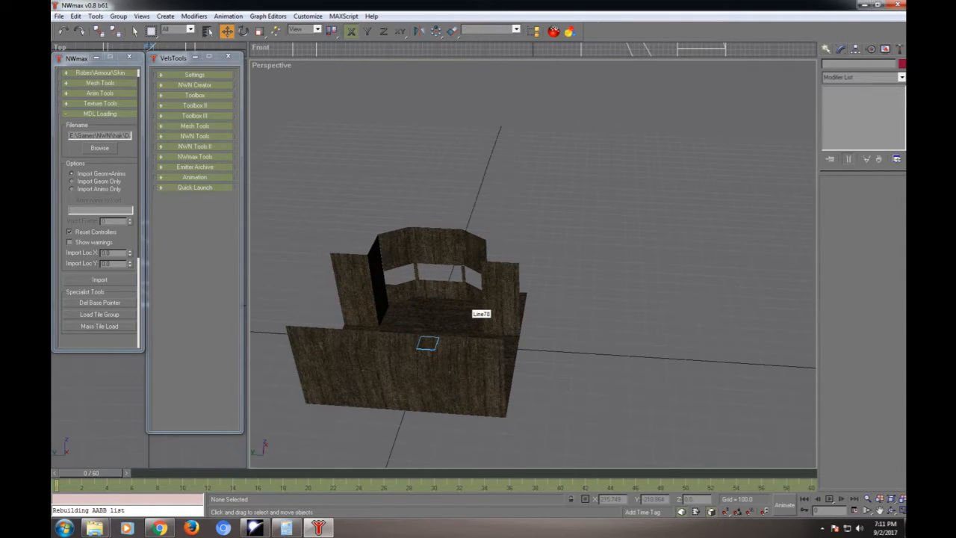
{"action": "scroll", "coordinate": [472, 310], "scroll_direction": "up", "scroll_amount": 5}
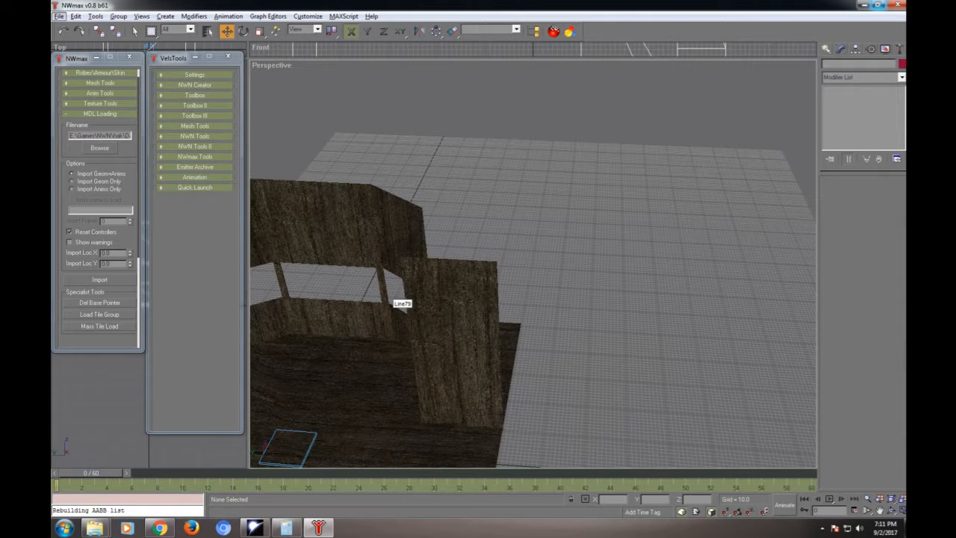
{"action": "left_click", "coordinate": [863, 4]}
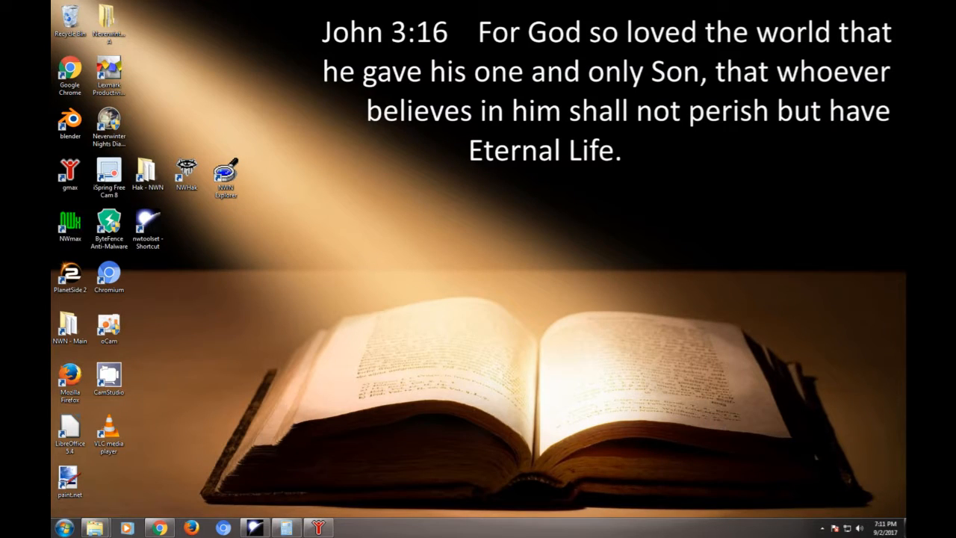